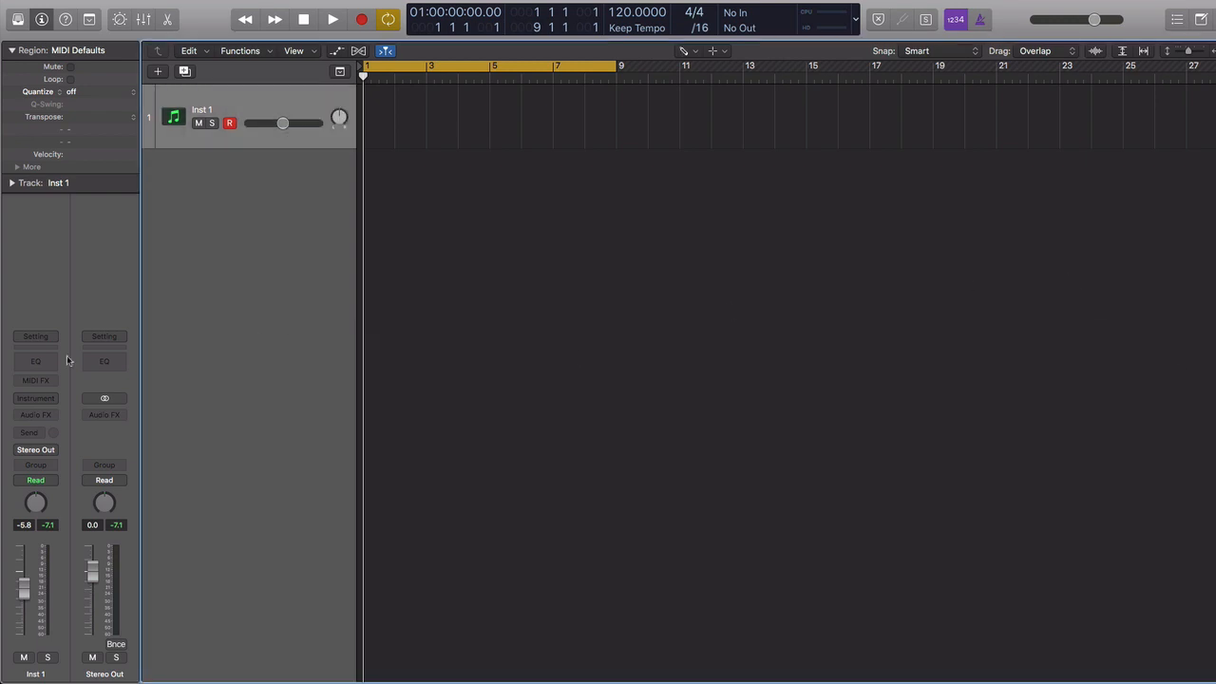
Step: Load Analog Lab 3 as the instrument on the Inst 1 track and filter its presets to Pianos
{"action": "left_click", "coordinate": [48, 399]}
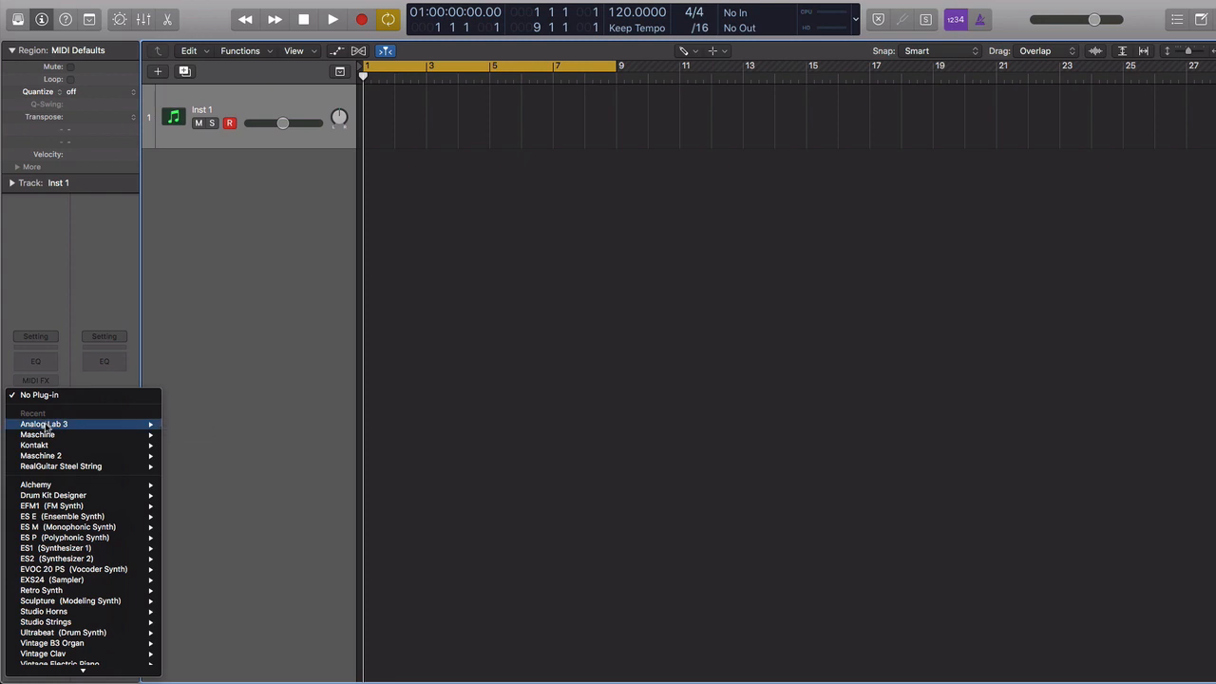
{"action": "left_click", "coordinate": [458, 247]}
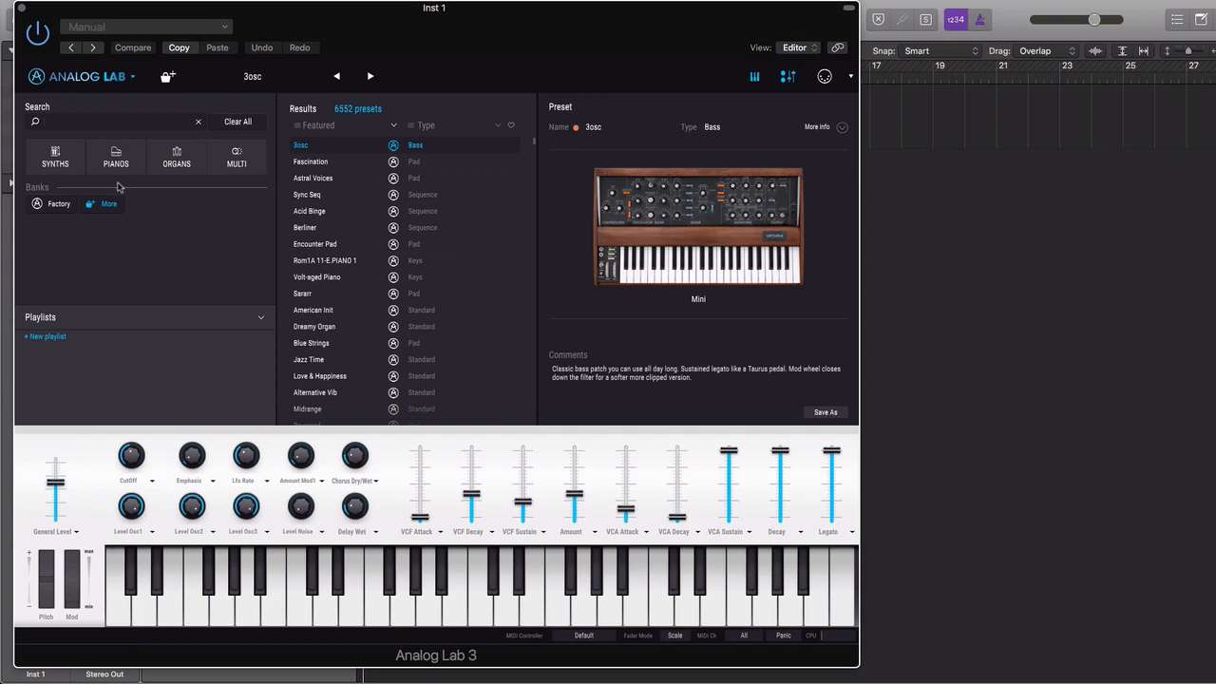
{"action": "left_click", "coordinate": [115, 161]}
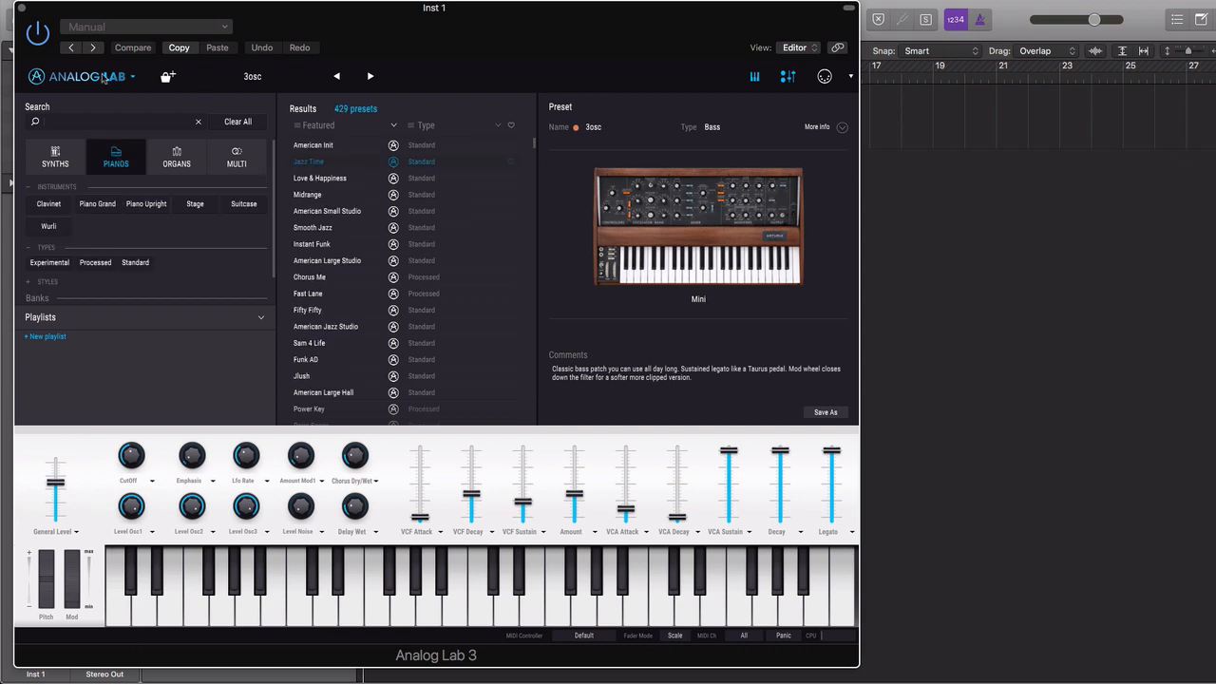
{"action": "left_click", "coordinate": [21, 8]}
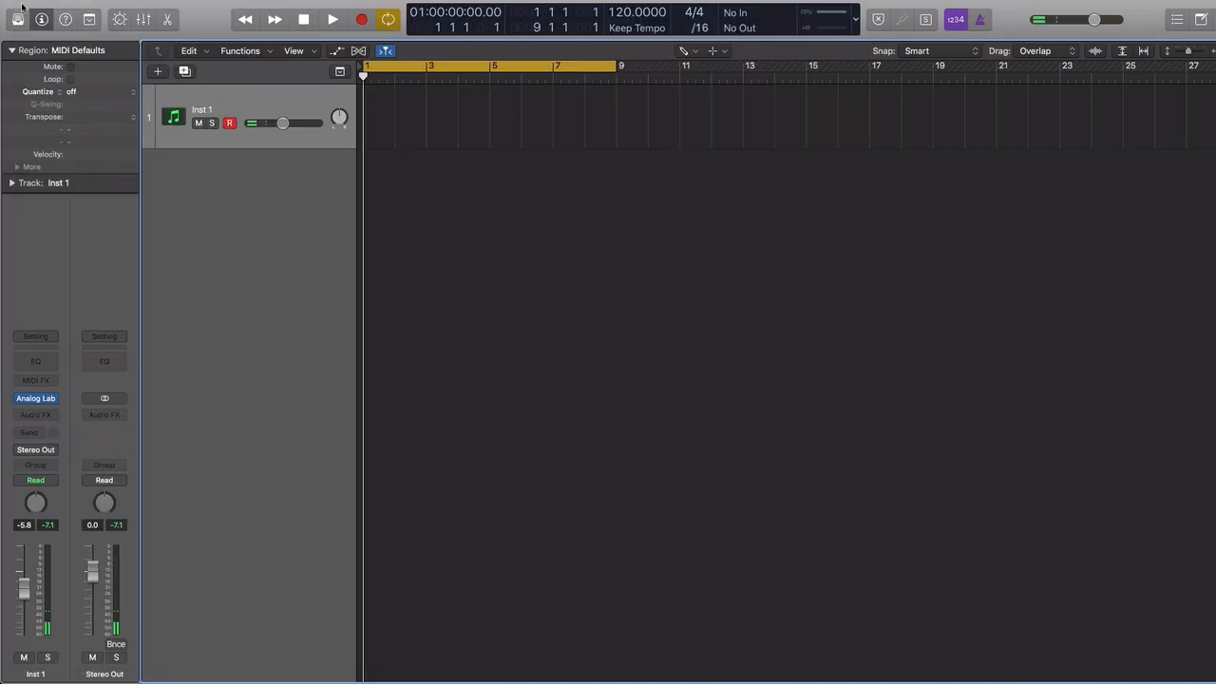
Step: Create a MIDI region on the Inst 1 track from bar 1 to bar 9 and open it in the Piano Roll
{"action": "left_click", "coordinate": [387, 139]}
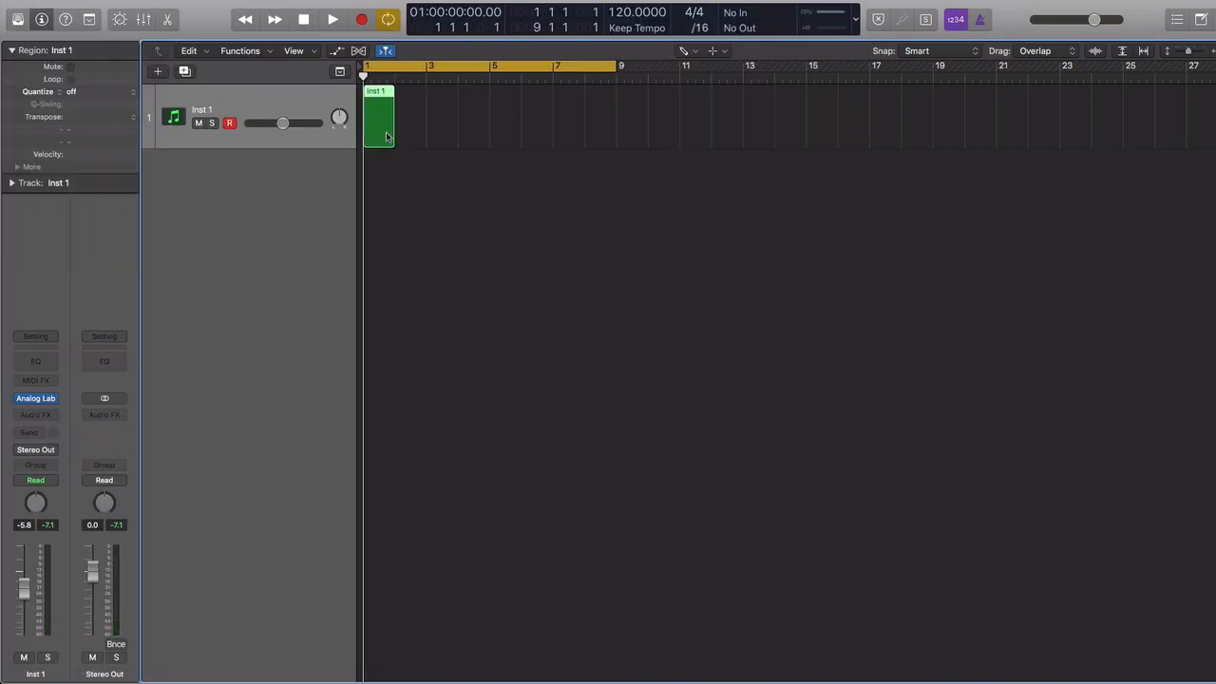
{"action": "left_click_drag", "start_coordinate": [395, 129], "coordinate": [606, 127]}
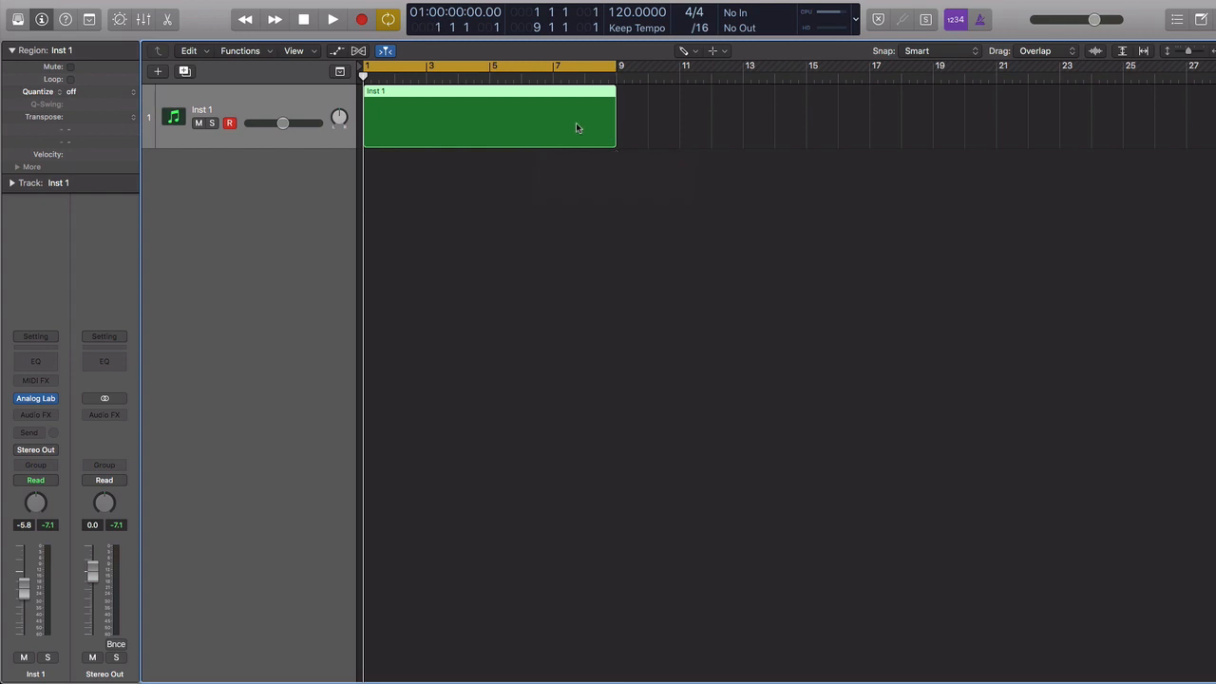
{"action": "double_click", "coordinate": [576, 123]}
{"action": "key", "text": "super+Right"}
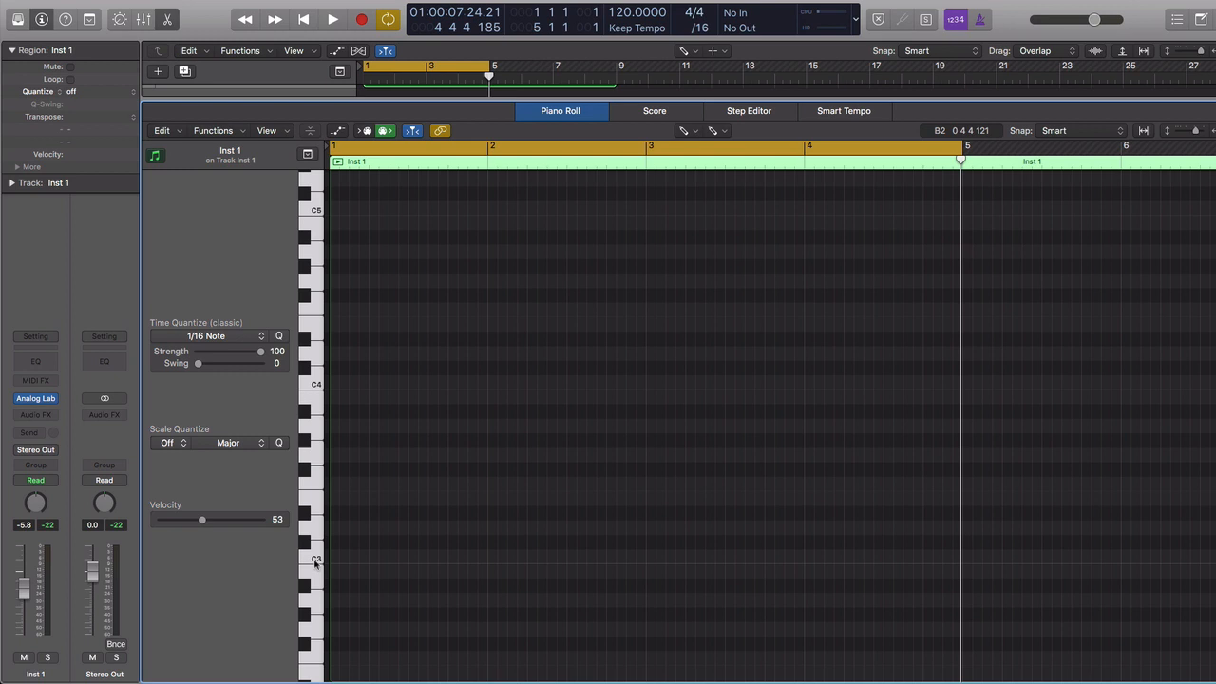
Step: Draw a C3 note at bar 1, lengthen it to two bars and transpose it up to D3
{"action": "key", "text": "t"}
{"action": "key", "text": "Escape"}
{"action": "left_click", "coordinate": [315, 559]}
{"action": "left_click", "coordinate": [329, 556]}
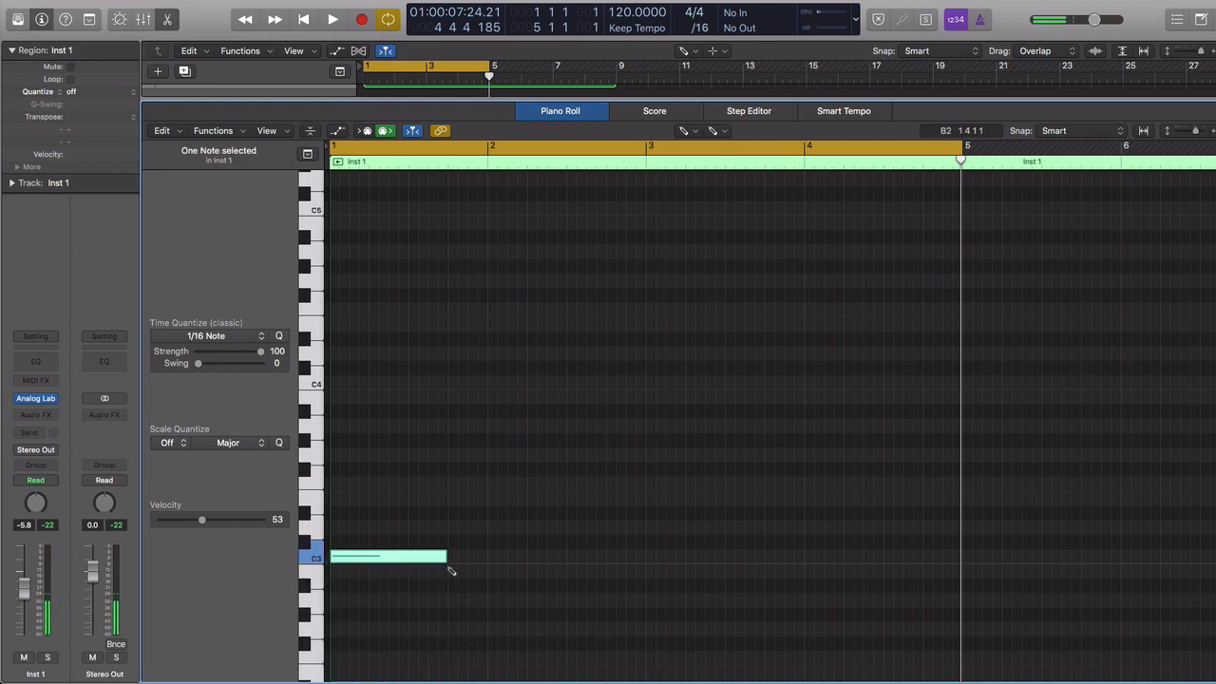
{"action": "left_click_drag", "start_coordinate": [446, 558], "coordinate": [644, 556]}
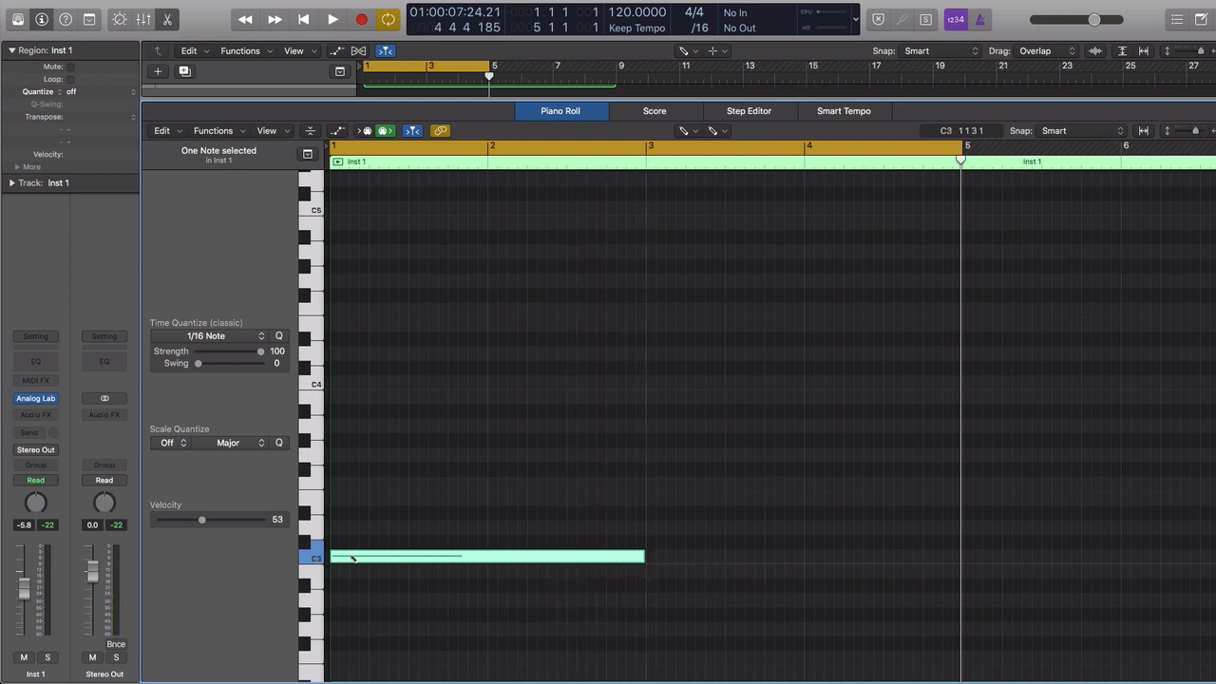
{"action": "key", "text": "alt+Up"}
{"action": "key", "text": "alt+Up"}
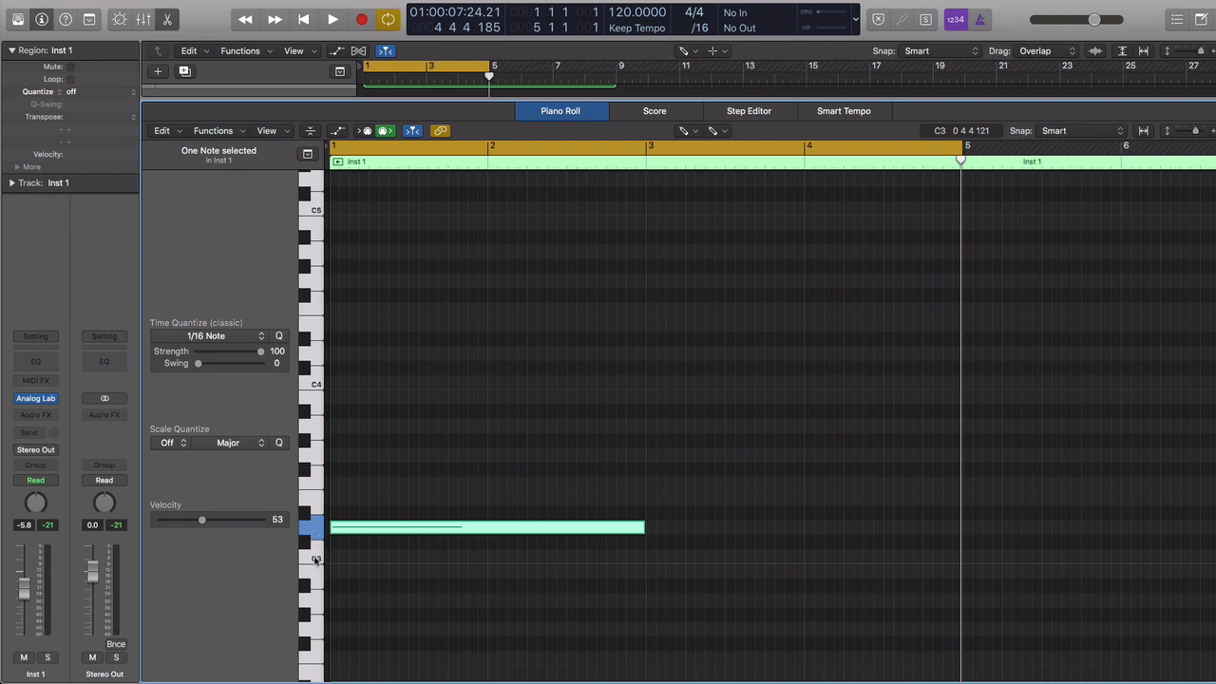
Step: Add a G3 note at bar 3 lasting three beats and a C3 note from bar 3 beat 4 to bar 5, and play back the line
{"action": "left_click", "coordinate": [315, 561]}
{"action": "left_click", "coordinate": [314, 534]}
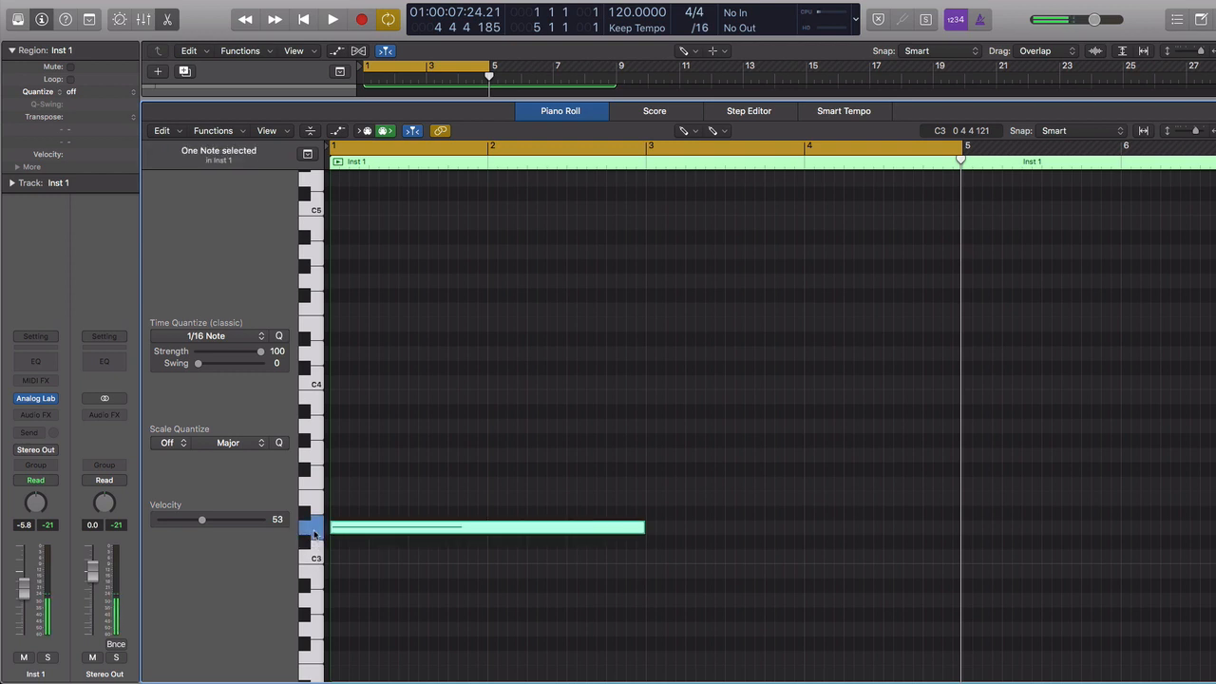
{"action": "left_click", "coordinate": [316, 556]}
{"action": "left_click", "coordinate": [315, 536]}
{"action": "left_click", "coordinate": [317, 513]}
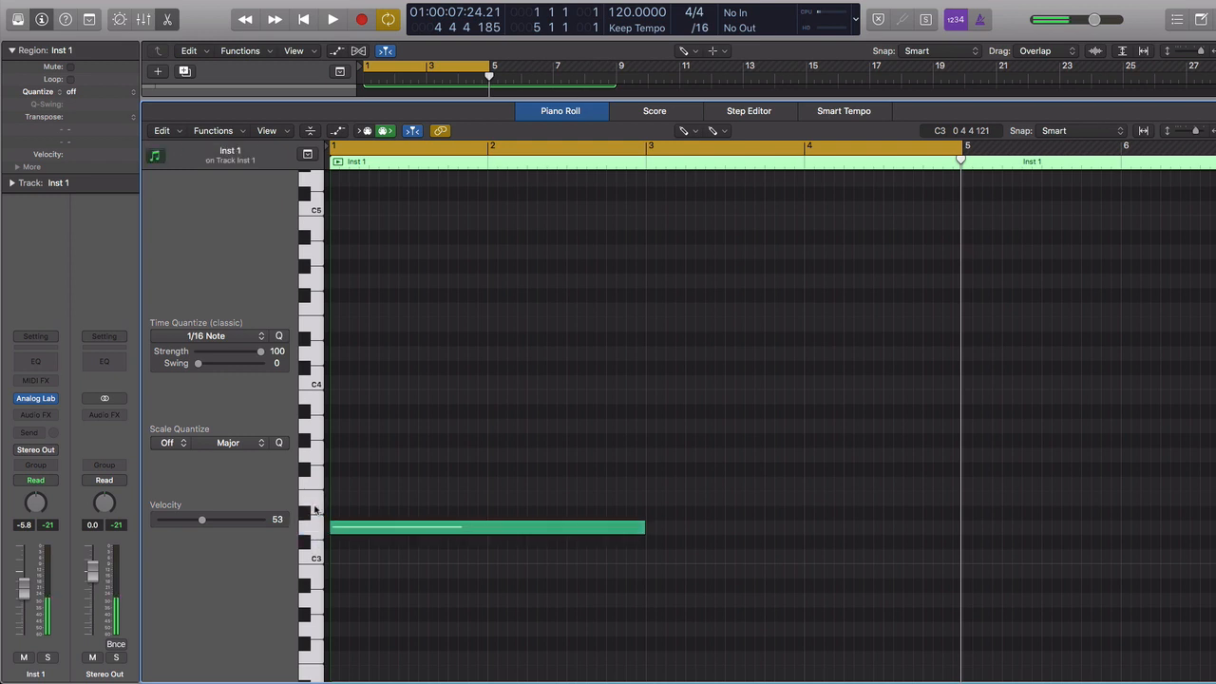
{"action": "left_click", "coordinate": [650, 456]}
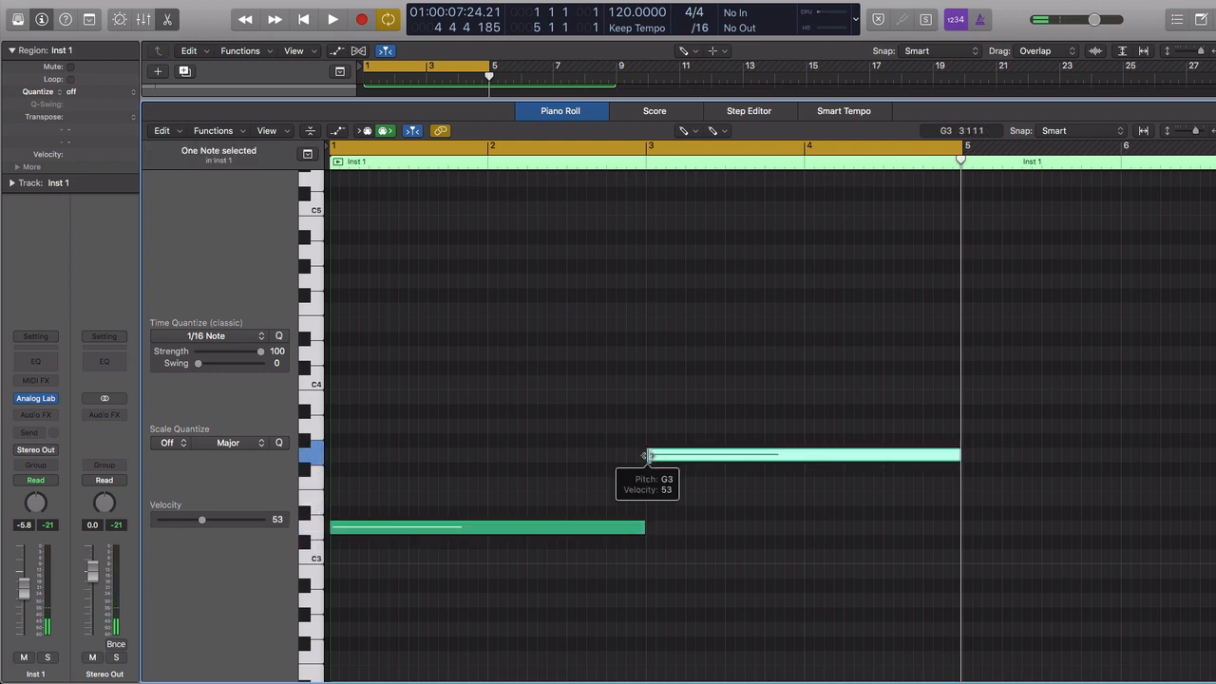
{"action": "left_click_drag", "start_coordinate": [964, 456], "coordinate": [765, 470]}
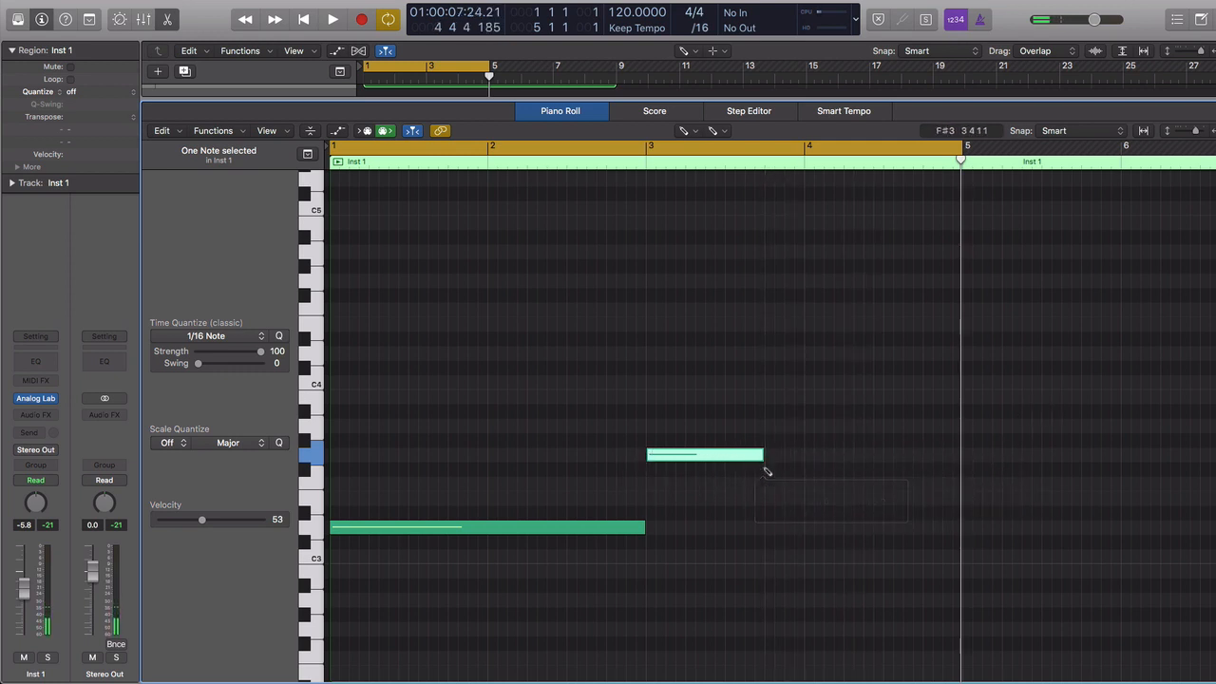
{"action": "mouse_move", "coordinate": [782, 560]}
{"action": "left_mouse_down"}
{"action": "mouse_move", "coordinate": [896, 551]}
{"action": "mouse_move", "coordinate": [845, 551]}
{"action": "left_mouse_up"}
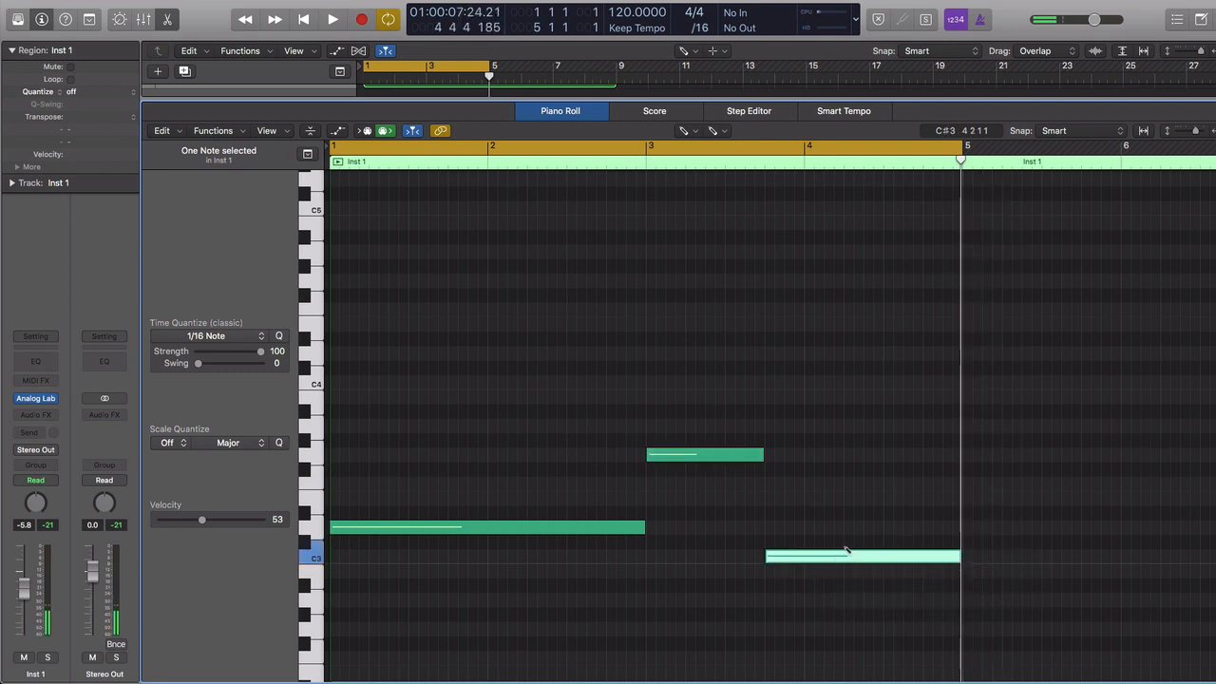
{"action": "key", "text": "space"}
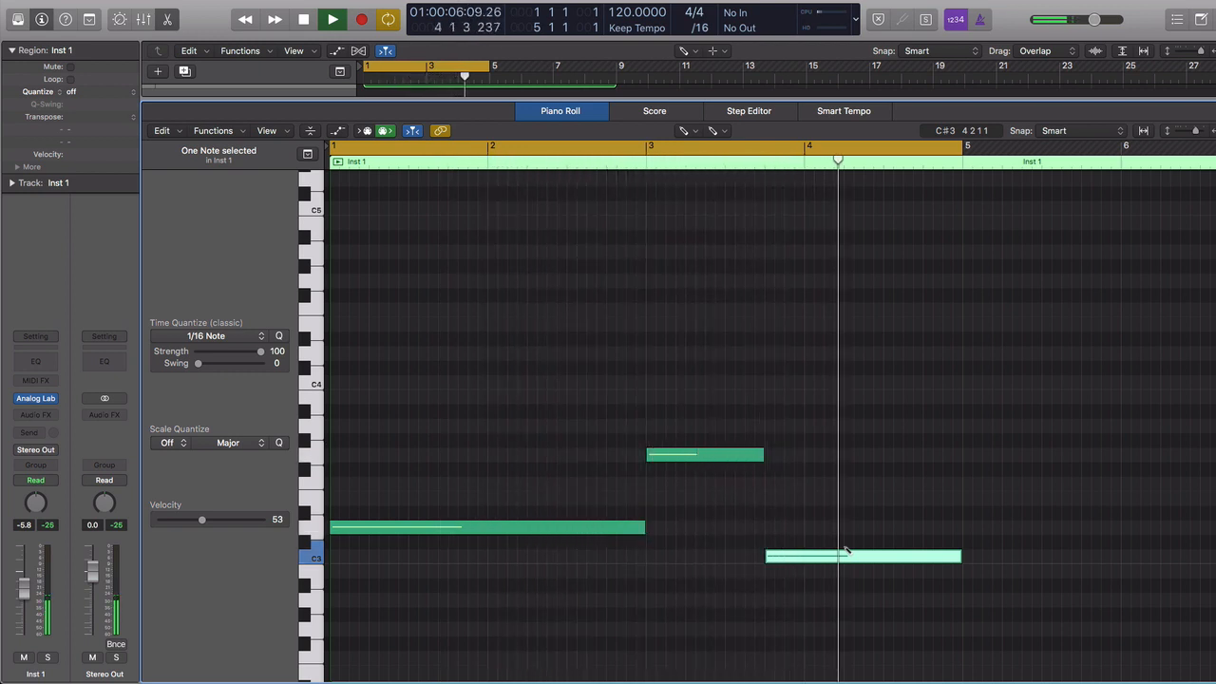
{"action": "key", "text": "space"}
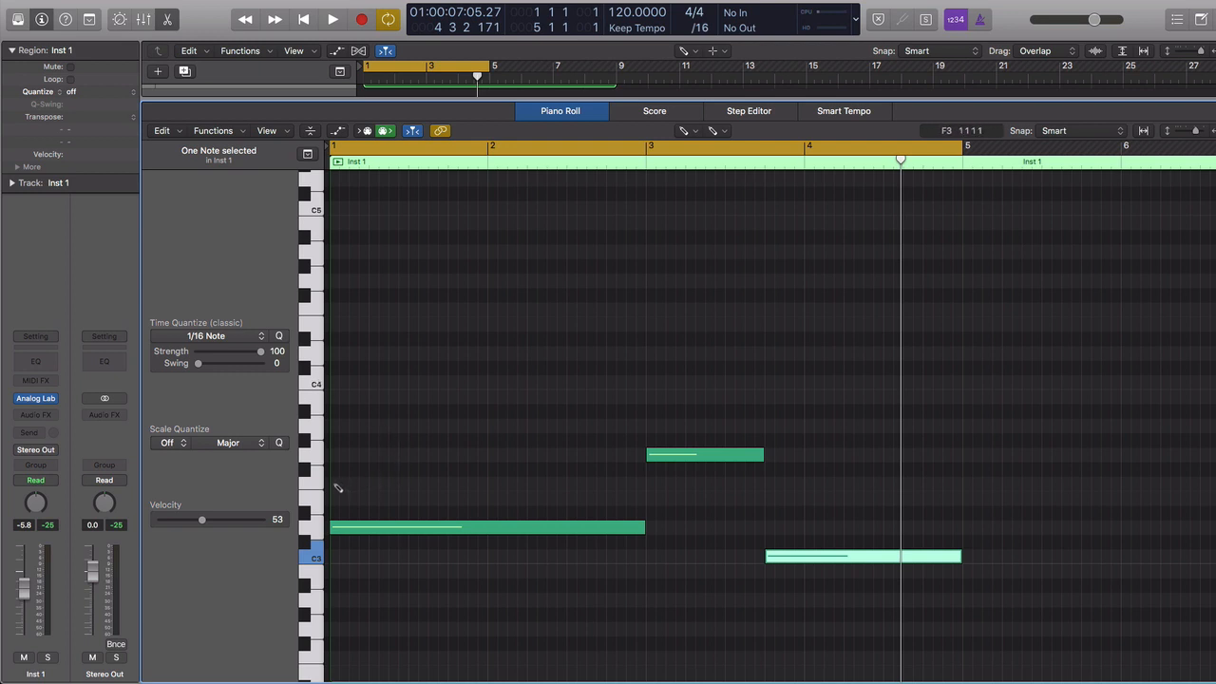
Step: Stack F3 and A3 above the D3 note at bar 1, and B3 and D4 above the G3 note at bar 3
{"action": "left_click_drag", "start_coordinate": [332, 484], "coordinate": [461, 489]}
{"action": "left_click", "coordinate": [338, 428]}
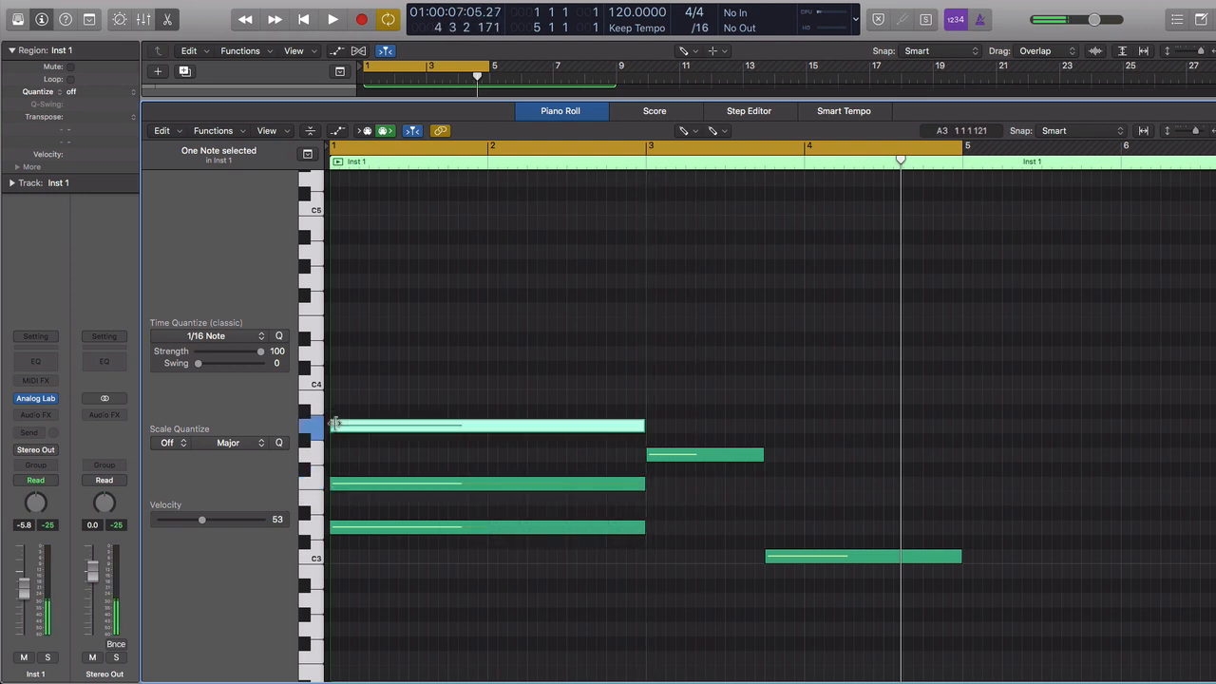
{"action": "left_click", "coordinate": [663, 452]}
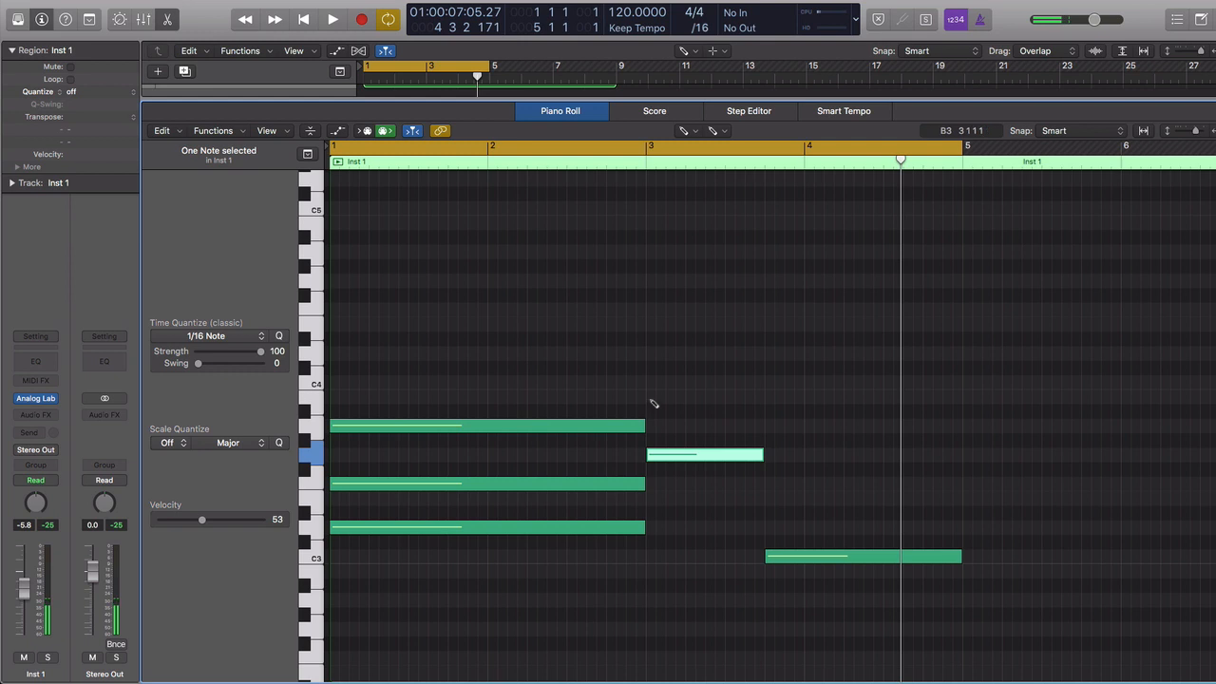
{"action": "left_click", "coordinate": [651, 396]}
{"action": "left_click", "coordinate": [652, 354]}
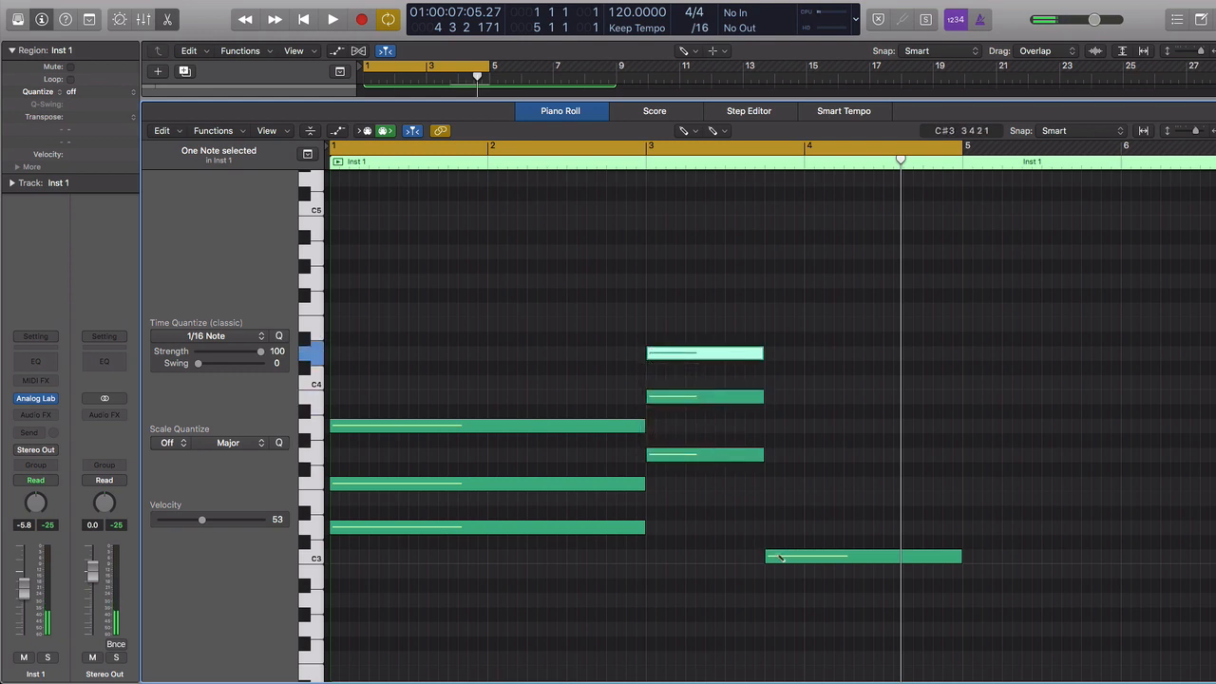
Step: Add E3 and G3 above the C3 note, extend both to bar 5, and play back the chords
{"action": "left_click", "coordinate": [769, 496]}
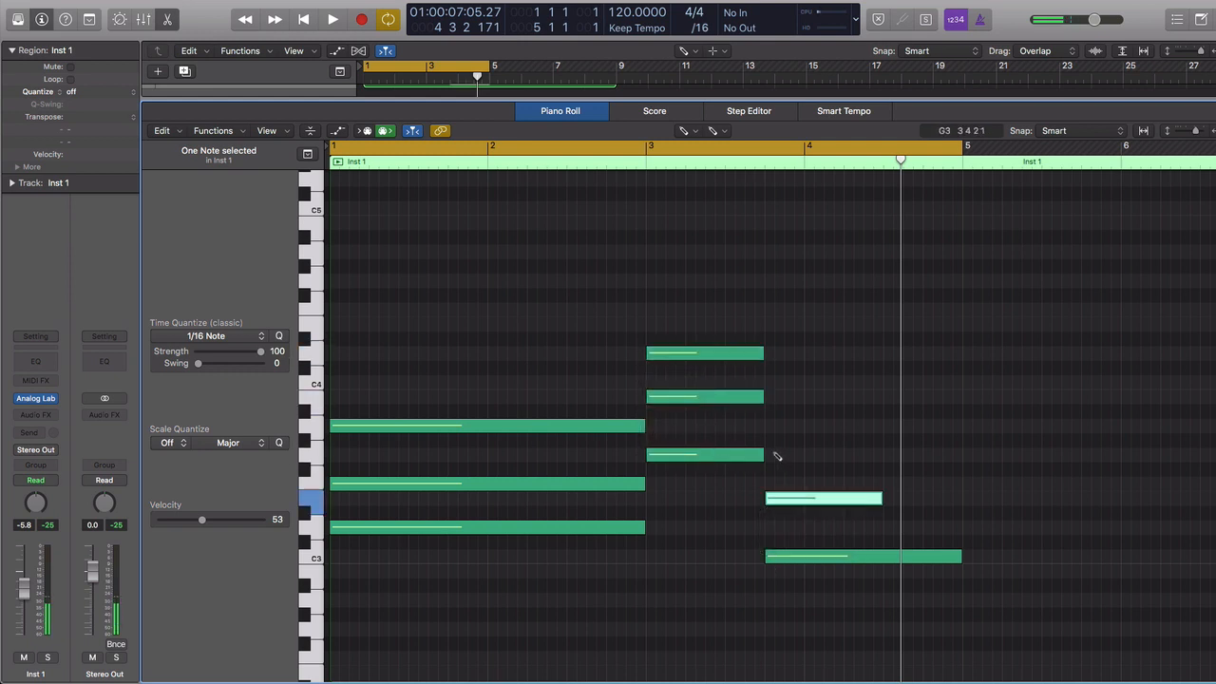
{"action": "left_click_drag", "start_coordinate": [772, 455], "coordinate": [855, 460]}
{"action": "left_click_drag", "start_coordinate": [881, 502], "coordinate": [963, 505]}
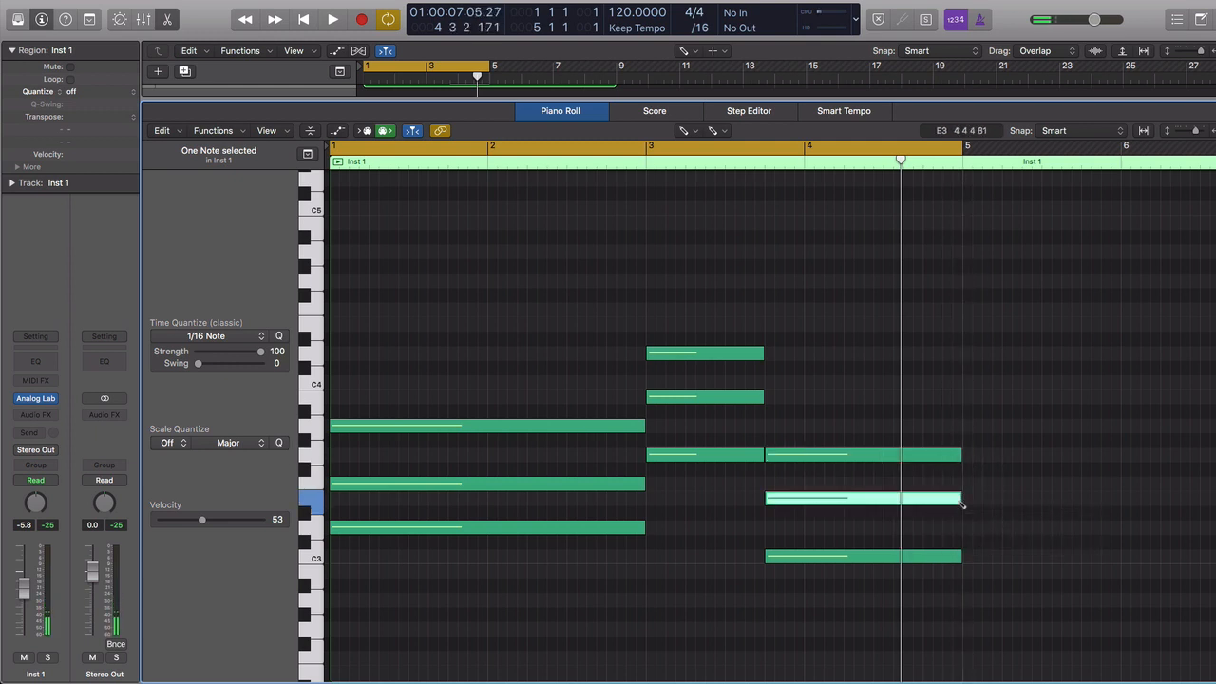
{"action": "key", "text": "space"}
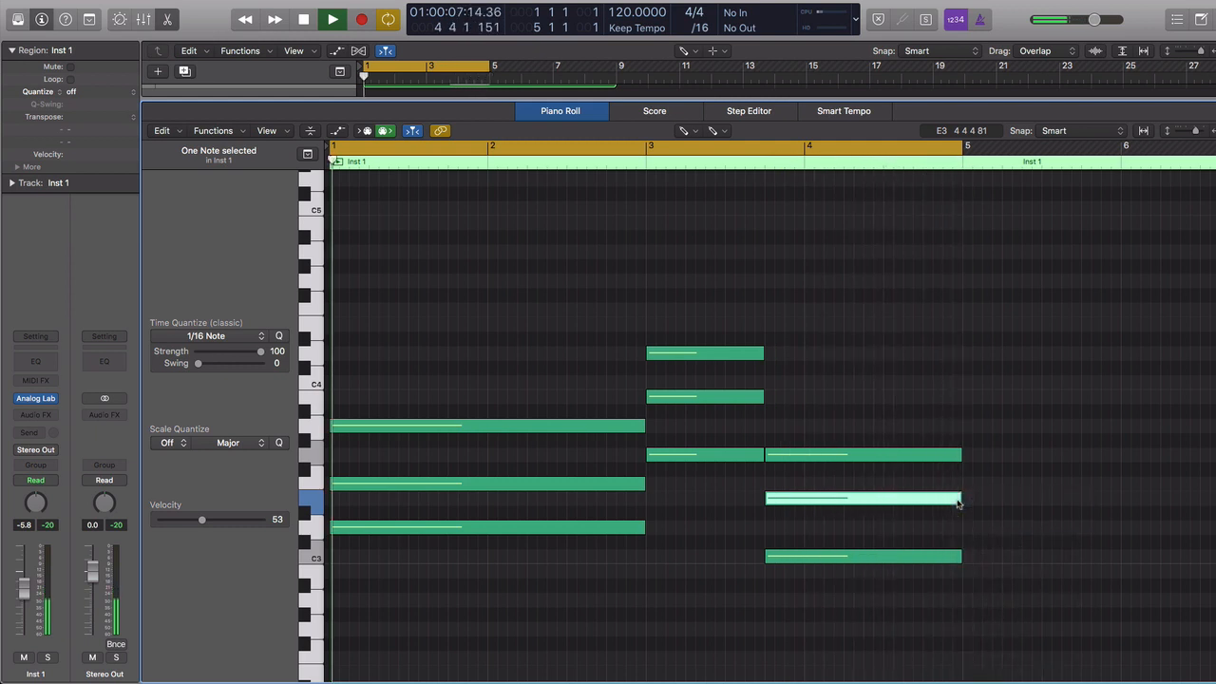
{"action": "key", "text": "space"}
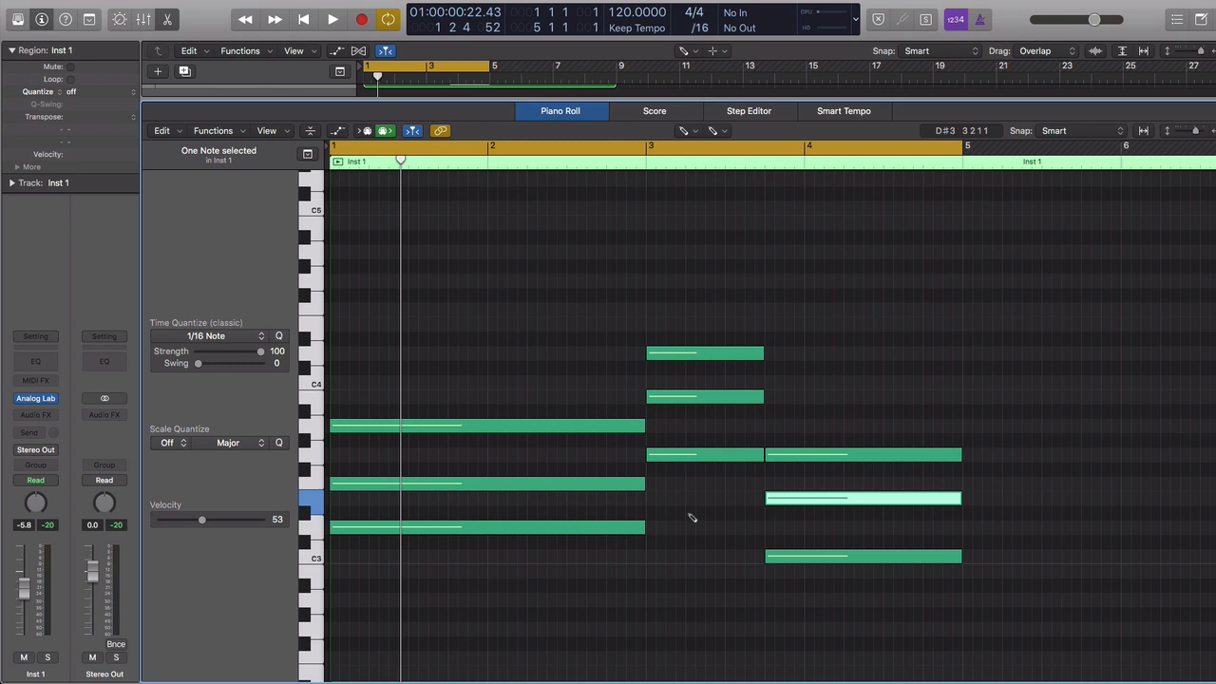
Step: Invert the second chord by moving its D4 note down an octave to D3
{"action": "key", "text": "t"}
{"action": "key", "text": "t"}
{"action": "left_click", "coordinate": [662, 360]}
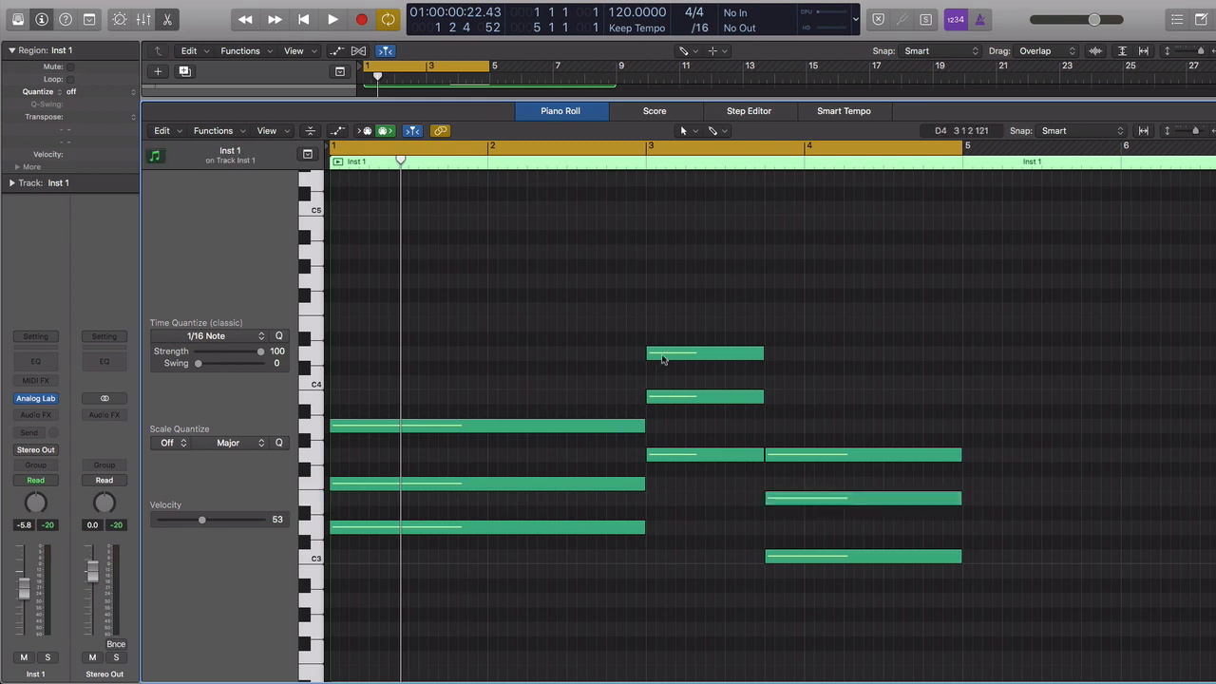
{"action": "left_click", "coordinate": [663, 358]}
{"action": "key", "text": "alt+shift+Down"}
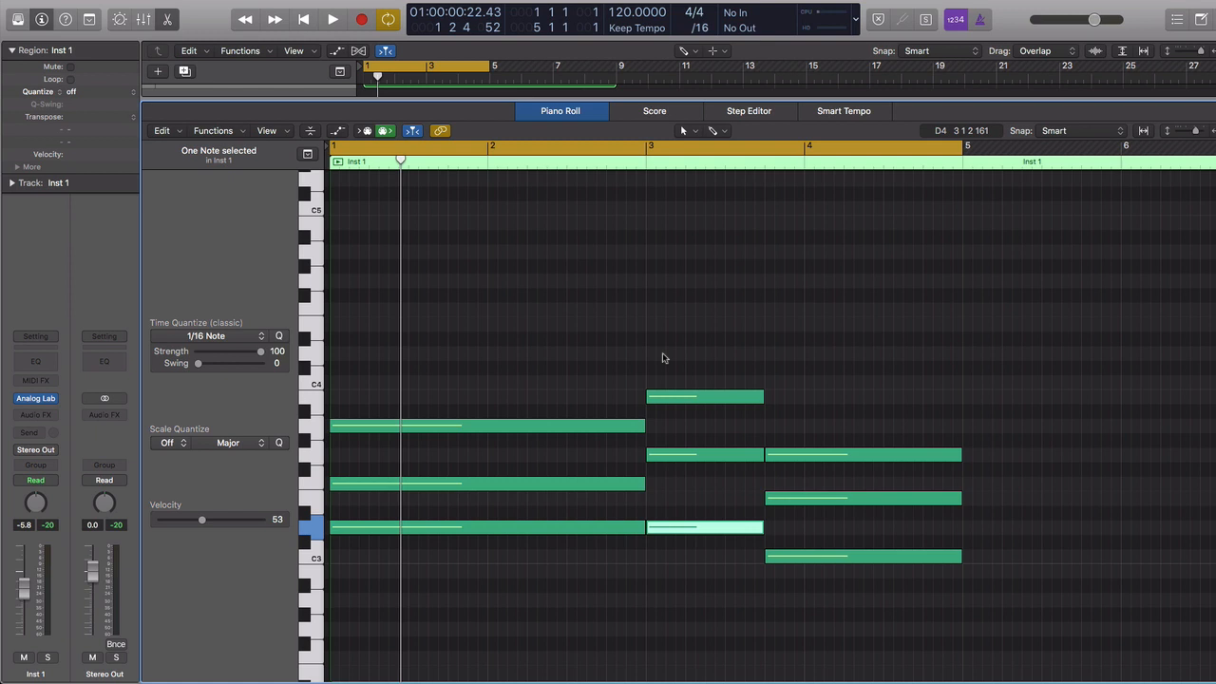
Step: Lower the top note of the first chord one semitone to G#3, trying a semitone higher as well
{"action": "left_click", "coordinate": [418, 425]}
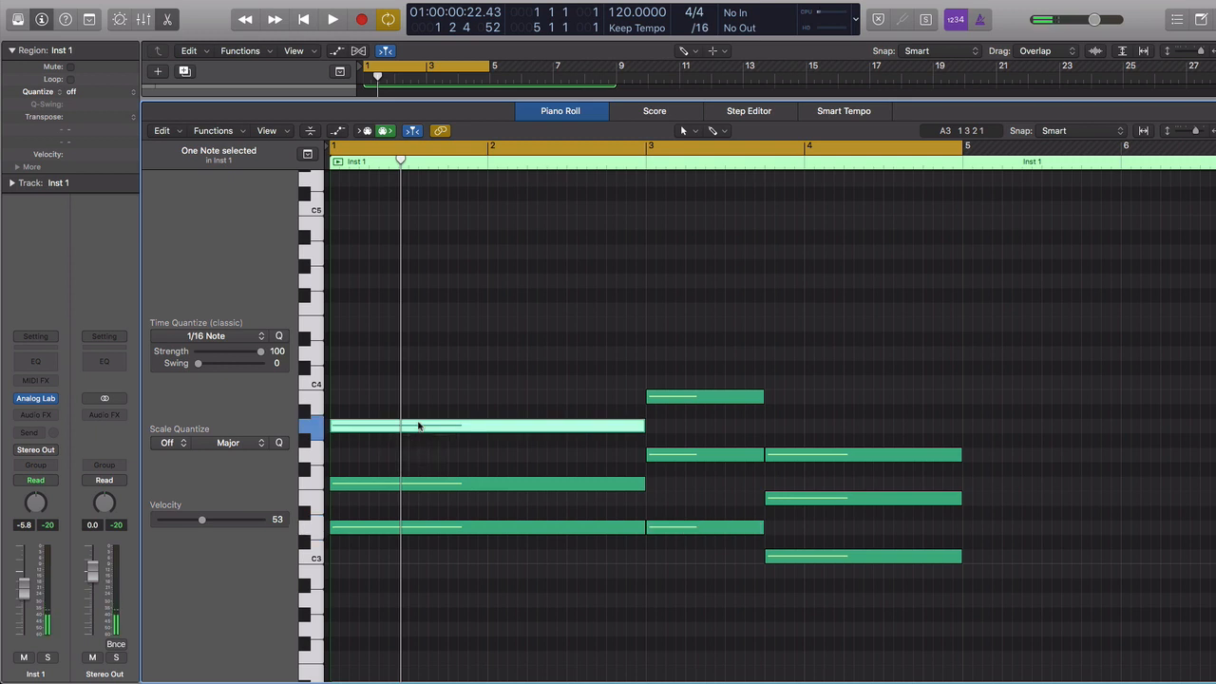
{"action": "key", "text": "alt+Down"}
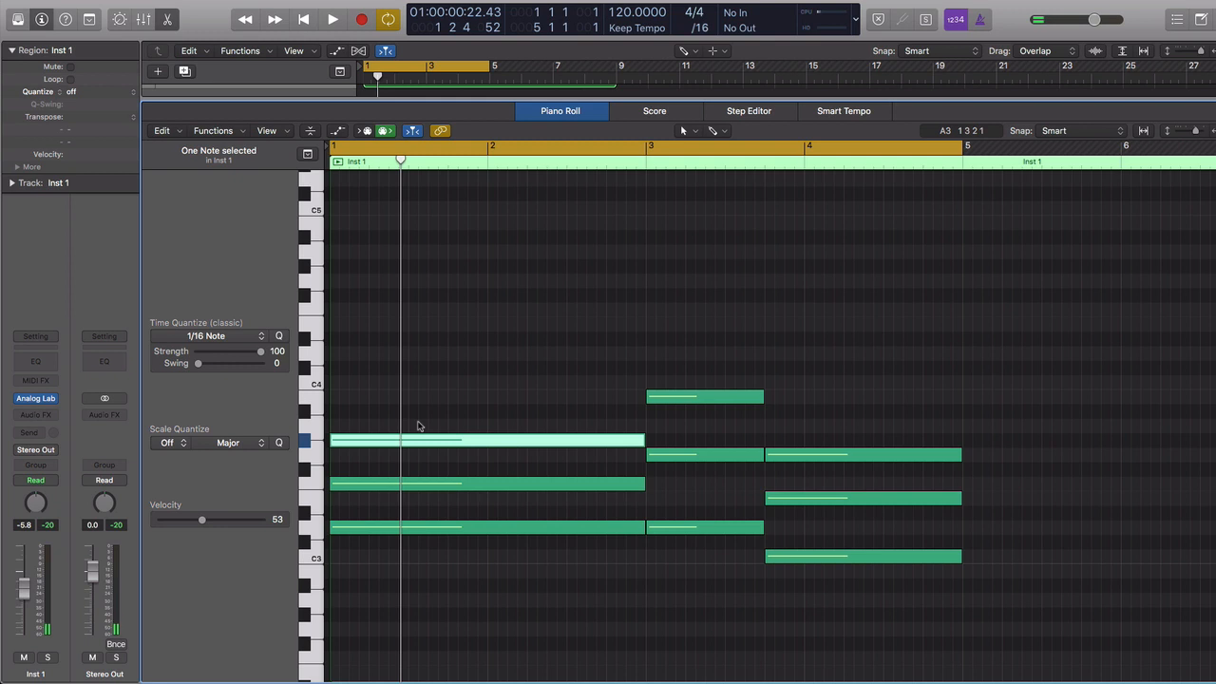
{"action": "key", "text": "alt+Up"}
{"action": "key", "text": "alt+Up"}
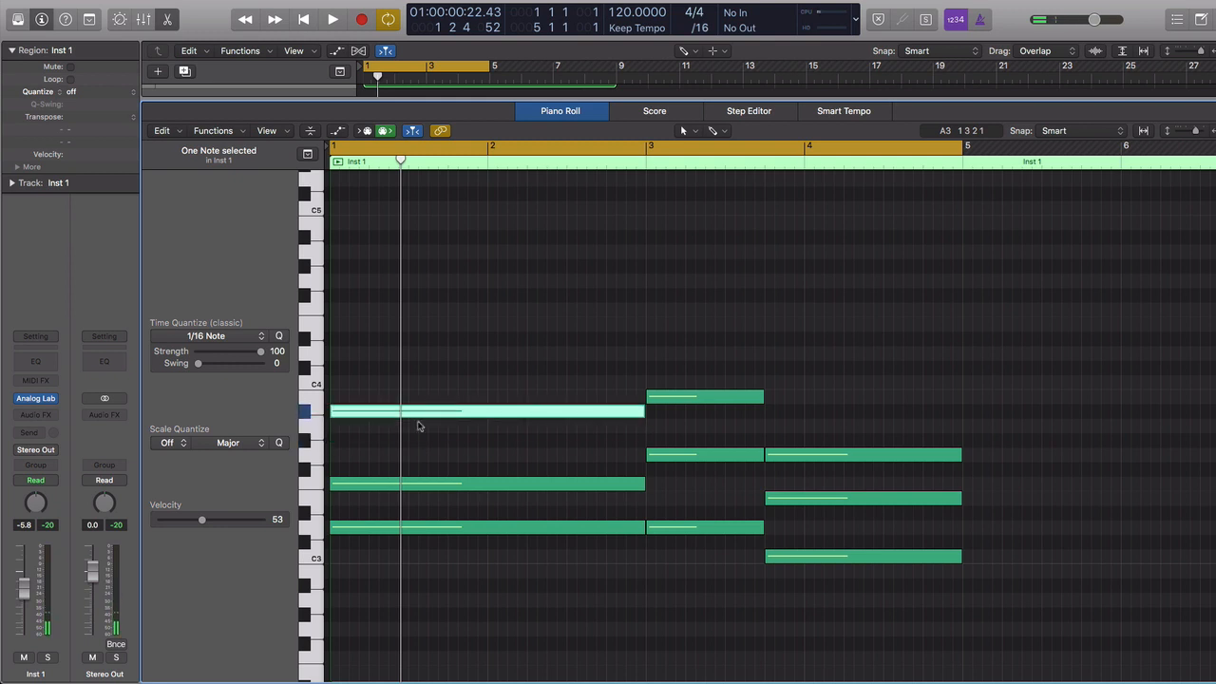
{"action": "key", "text": "alt+Down"}
{"action": "key", "text": "alt+Down"}
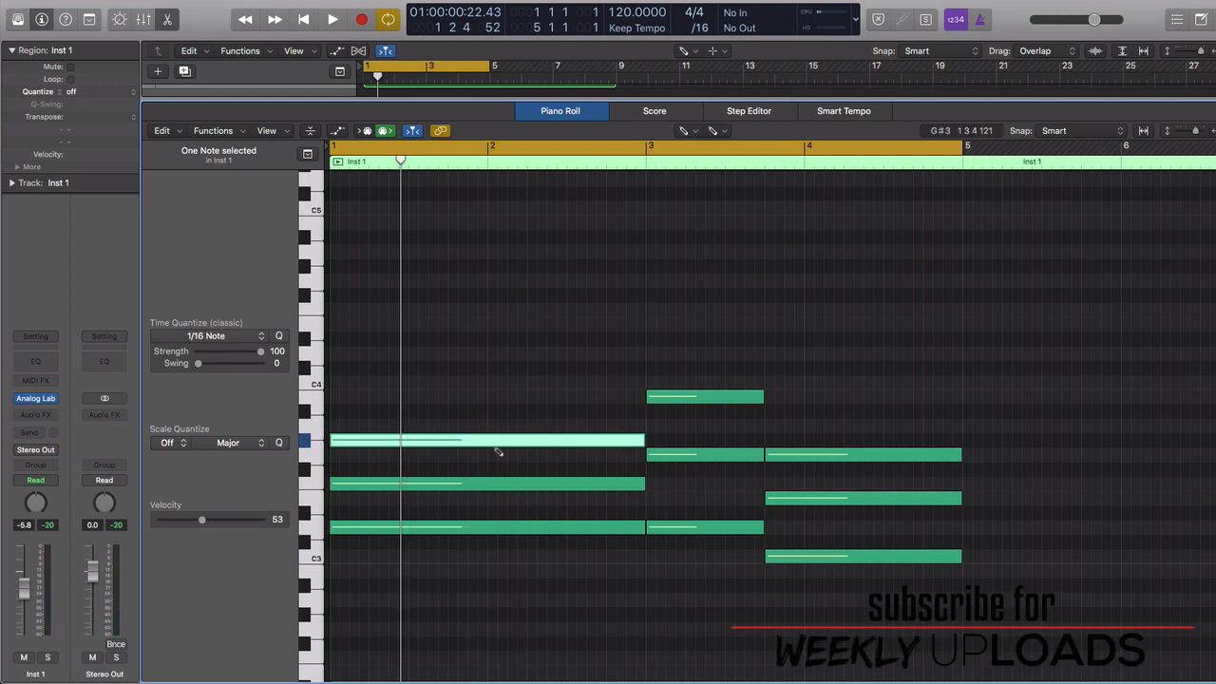
Step: Add a B3 note on top of the third chord lasting to bar 5, and play back the progression
{"action": "left_click", "coordinate": [771, 399]}
{"action": "left_click_drag", "start_coordinate": [851, 407], "coordinate": [655, 413]}
{"action": "key", "text": "space"}
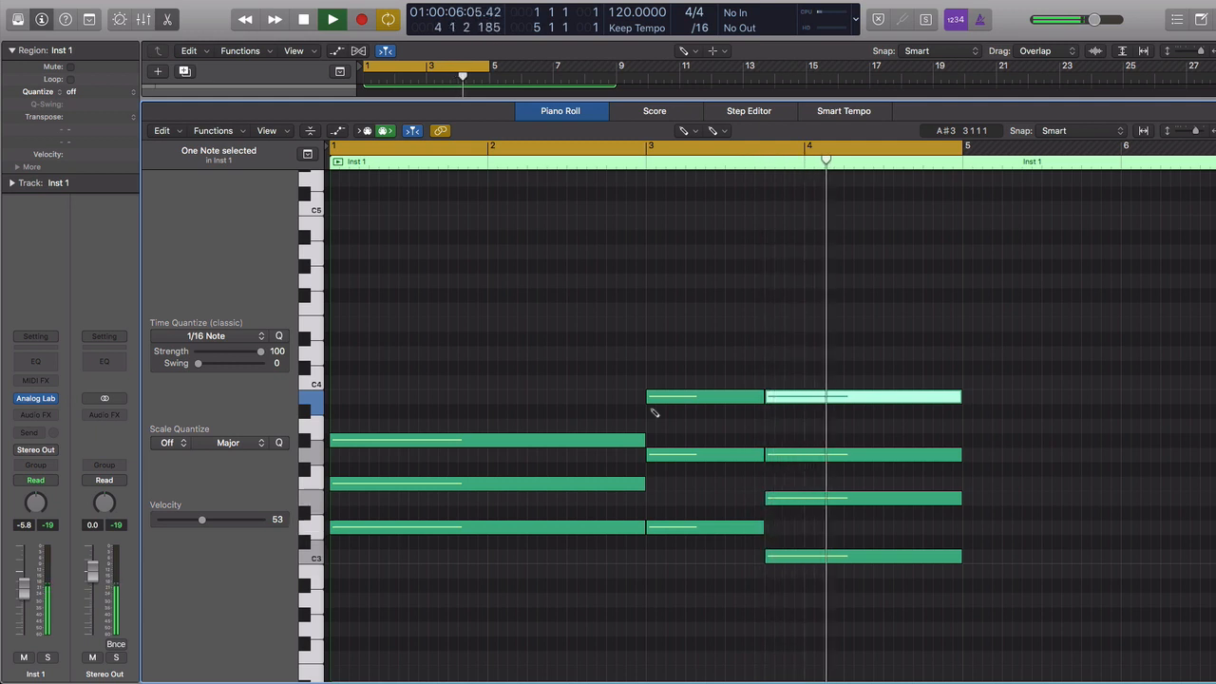
{"action": "key", "text": "space"}
Step: Copy the lowest note of each of the three chords down one octave and again two octaves down as bass notes
{"action": "key", "text": "super+Left"}
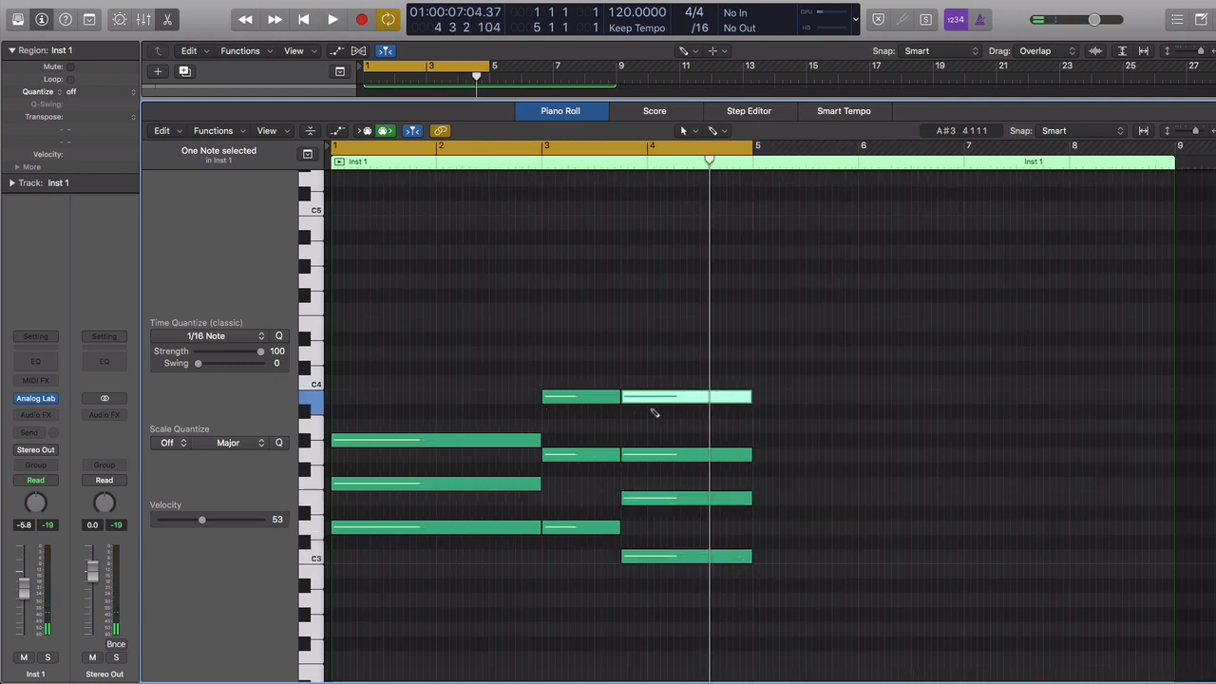
{"action": "right_click", "coordinate": [654, 412]}
{"action": "key", "text": "Escape"}
{"action": "scroll", "coordinate": [652, 413], "scroll_direction": "down", "scroll_amount": 5}
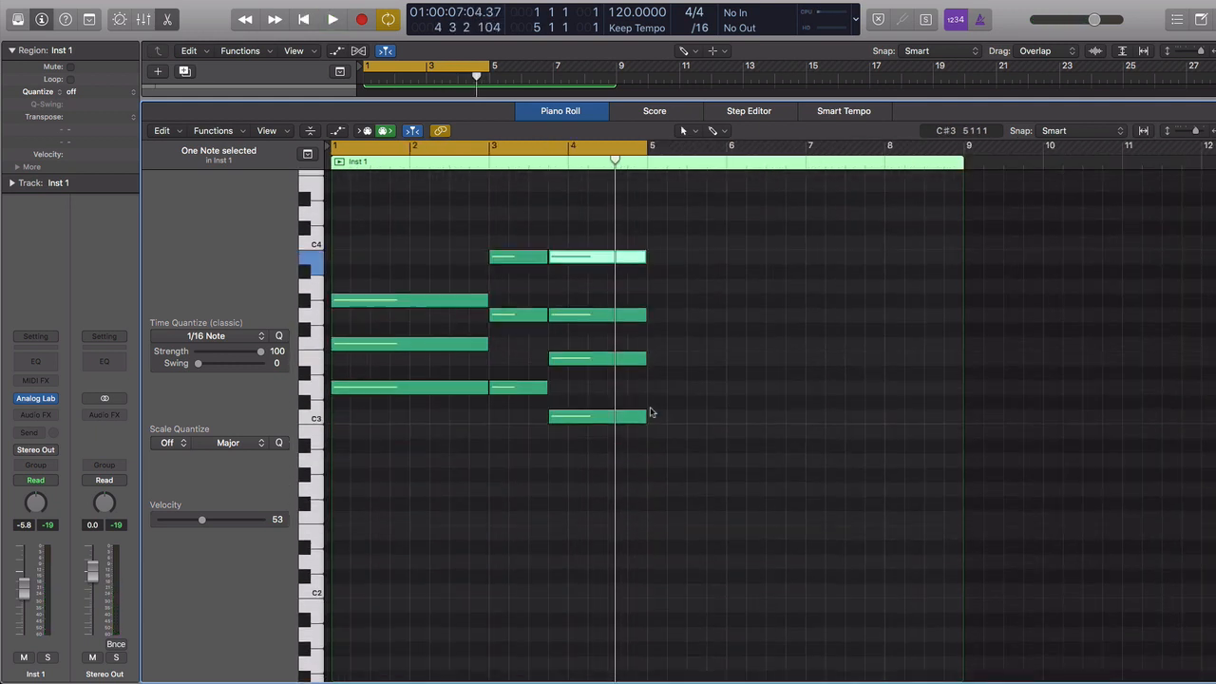
{"action": "left_click_drag", "start_coordinate": [600, 435], "coordinate": [415, 373]}
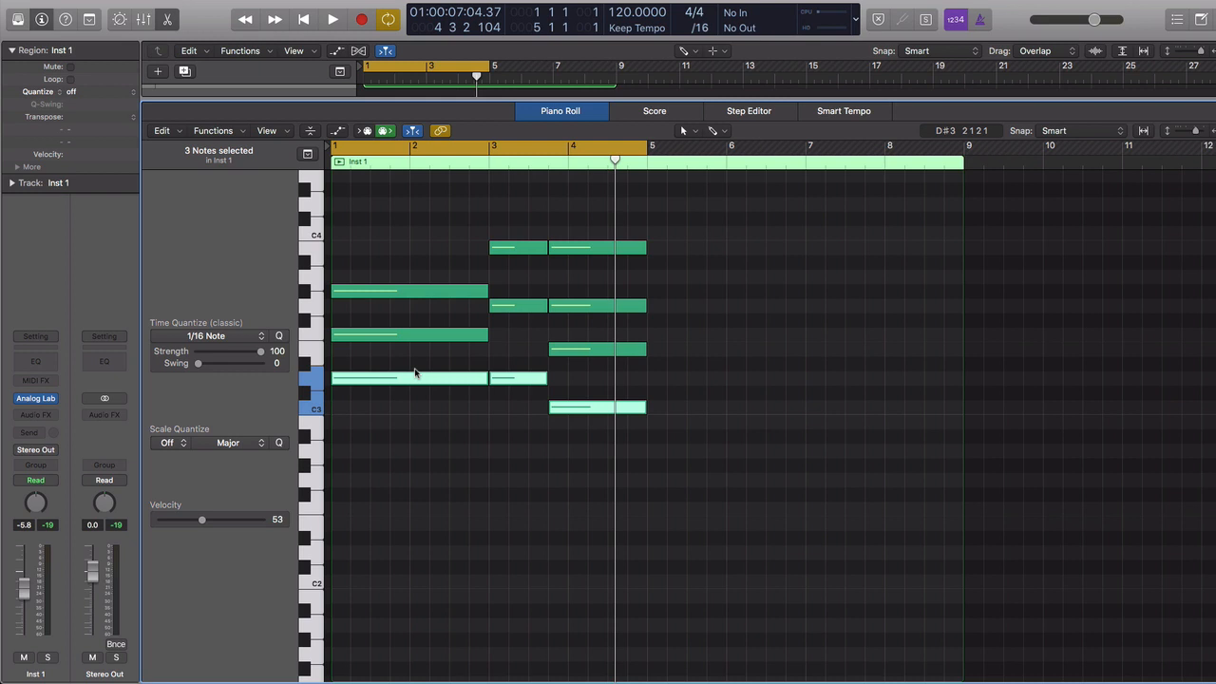
{"action": "scroll", "coordinate": [415, 373], "scroll_direction": "down", "scroll_amount": 3}
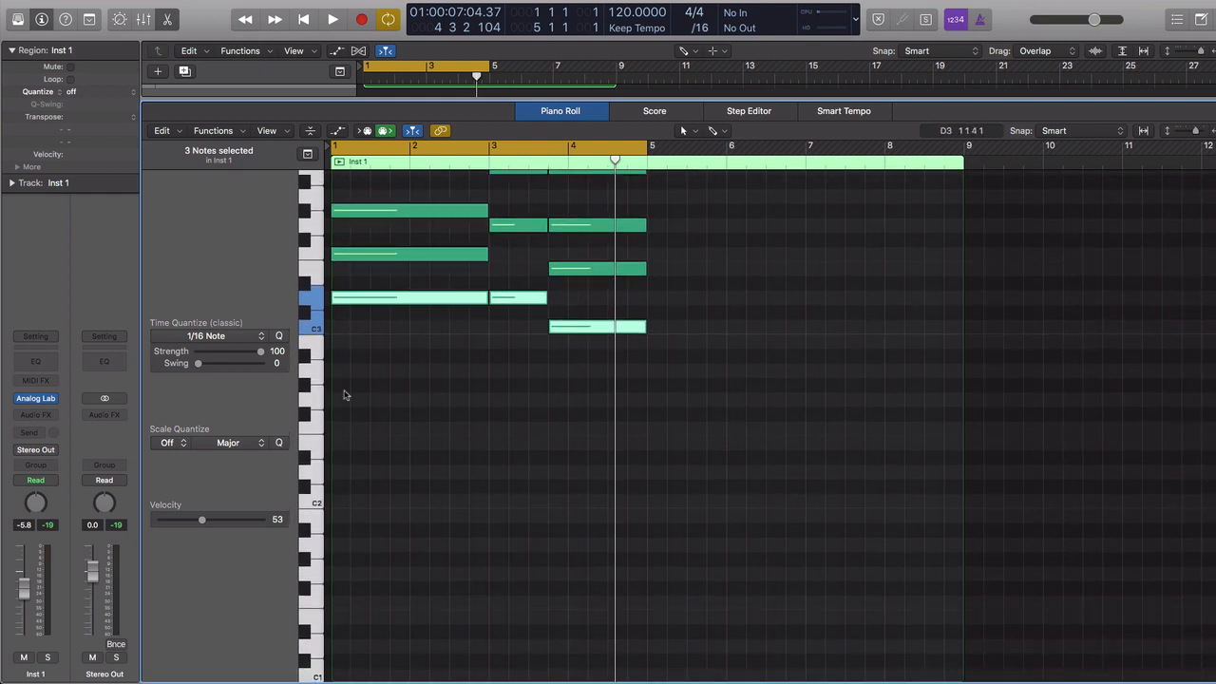
{"action": "left_click_drag", "start_coordinate": [351, 301], "coordinate": [349, 475]}
{"action": "scroll", "coordinate": [350, 475], "scroll_direction": "down", "scroll_amount": 5}
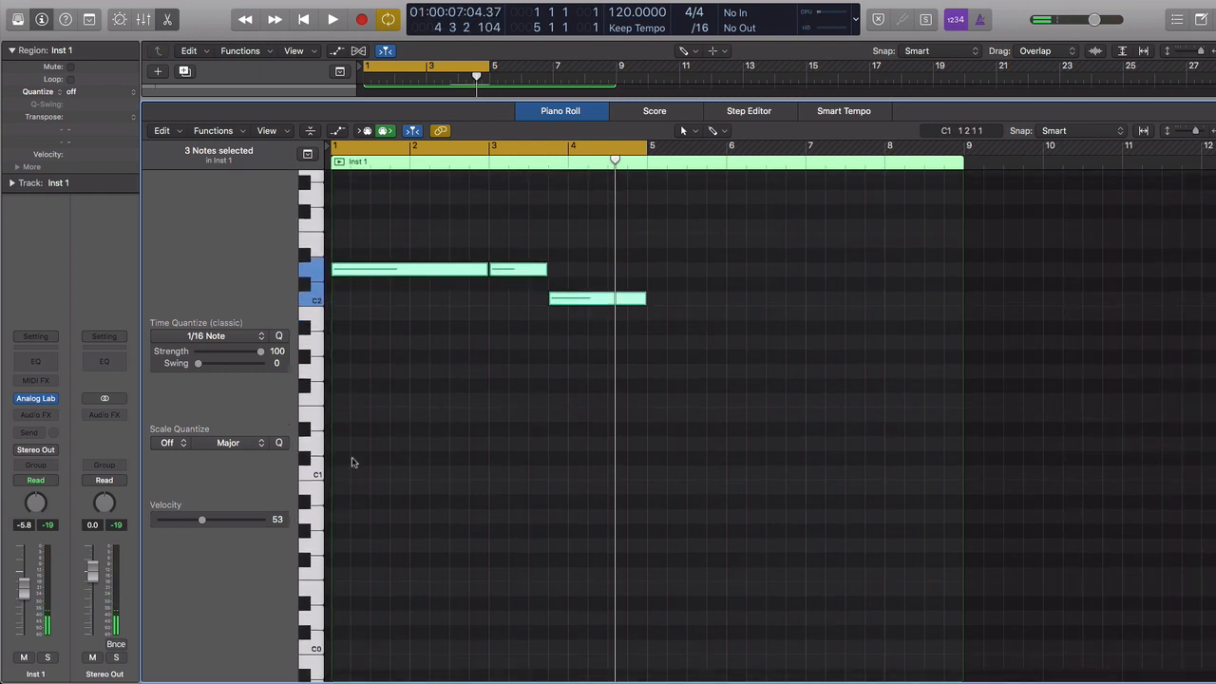
{"action": "left_click_drag", "start_coordinate": [344, 271], "coordinate": [349, 449]}
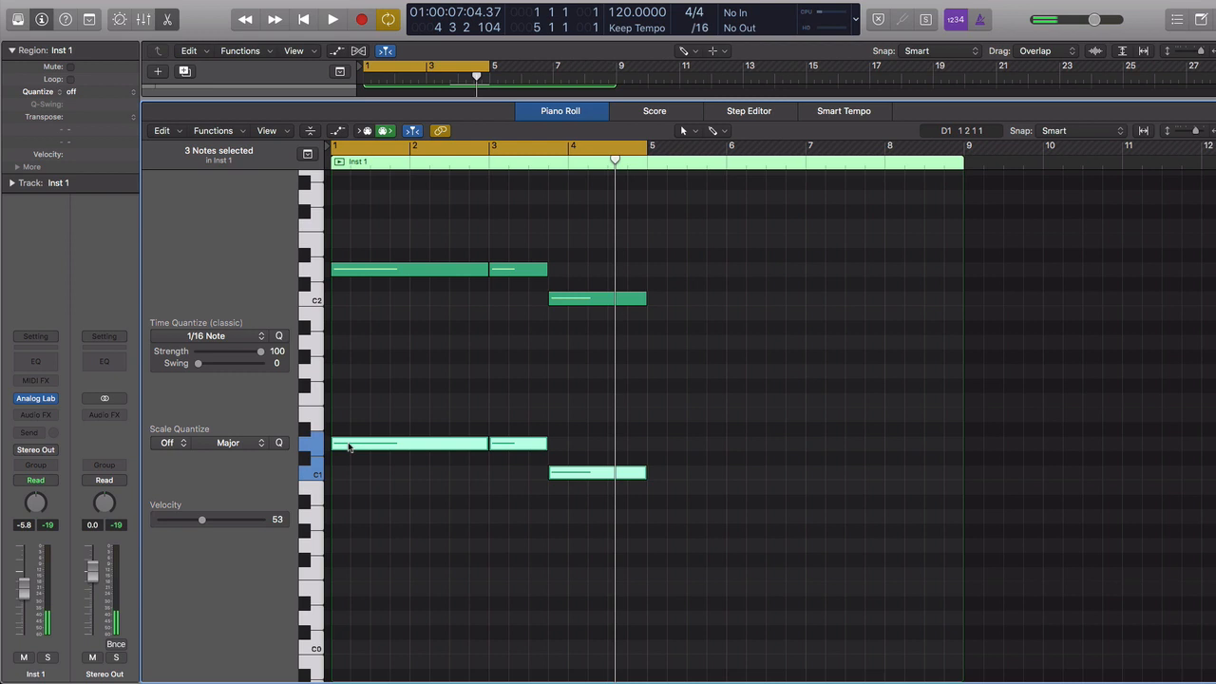
Step: Play back the chord progression with the two added bass octaves
{"action": "key", "text": "space"}
{"action": "key", "text": "super+Left"}
{"action": "key", "text": "super+Up"}
{"action": "key", "text": "super+Up"}
{"action": "key", "text": "super+Up"}
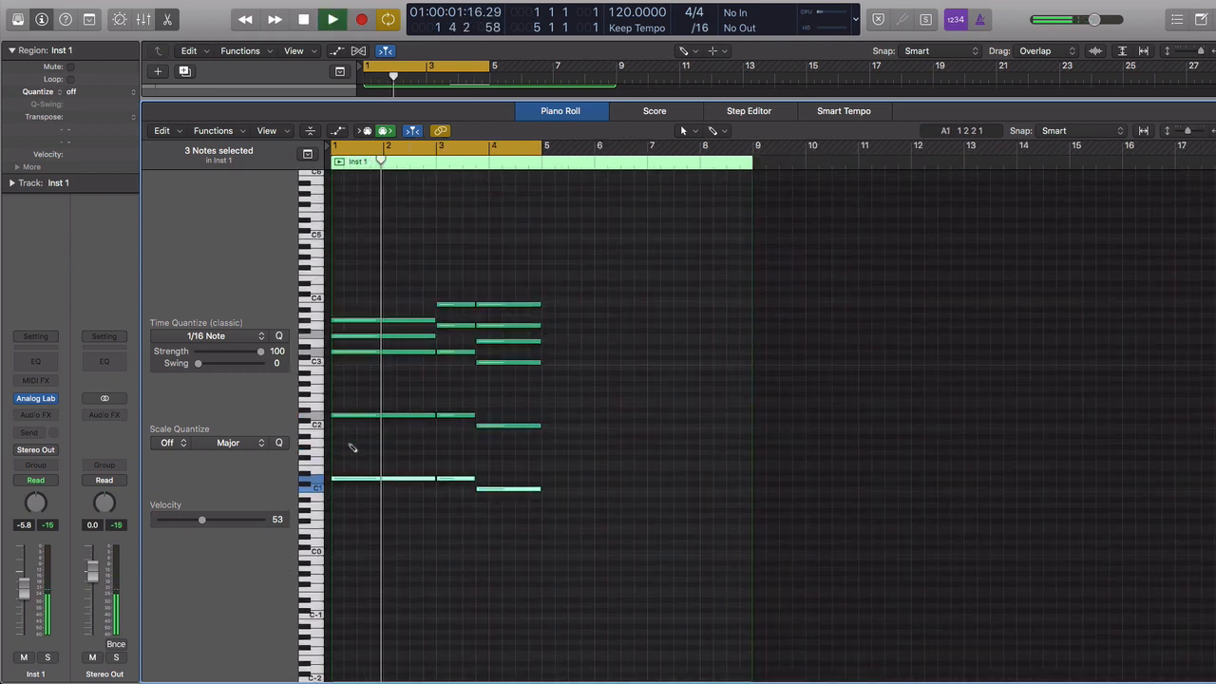
{"action": "key", "text": "space"}
Step: Load the American Small Studio preset from the Piano Grand instruments in Analog Lab and play back the progression
{"action": "left_click", "coordinate": [35, 399]}
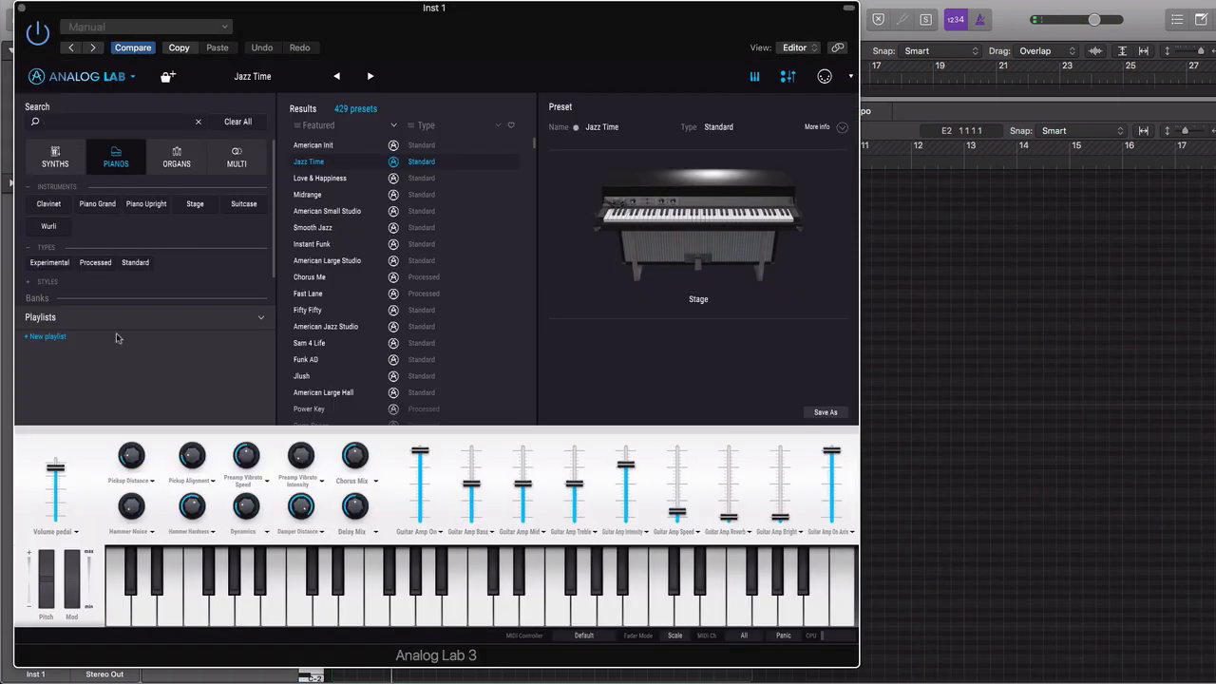
{"action": "left_click", "coordinate": [96, 207]}
{"action": "left_click", "coordinate": [319, 165]}
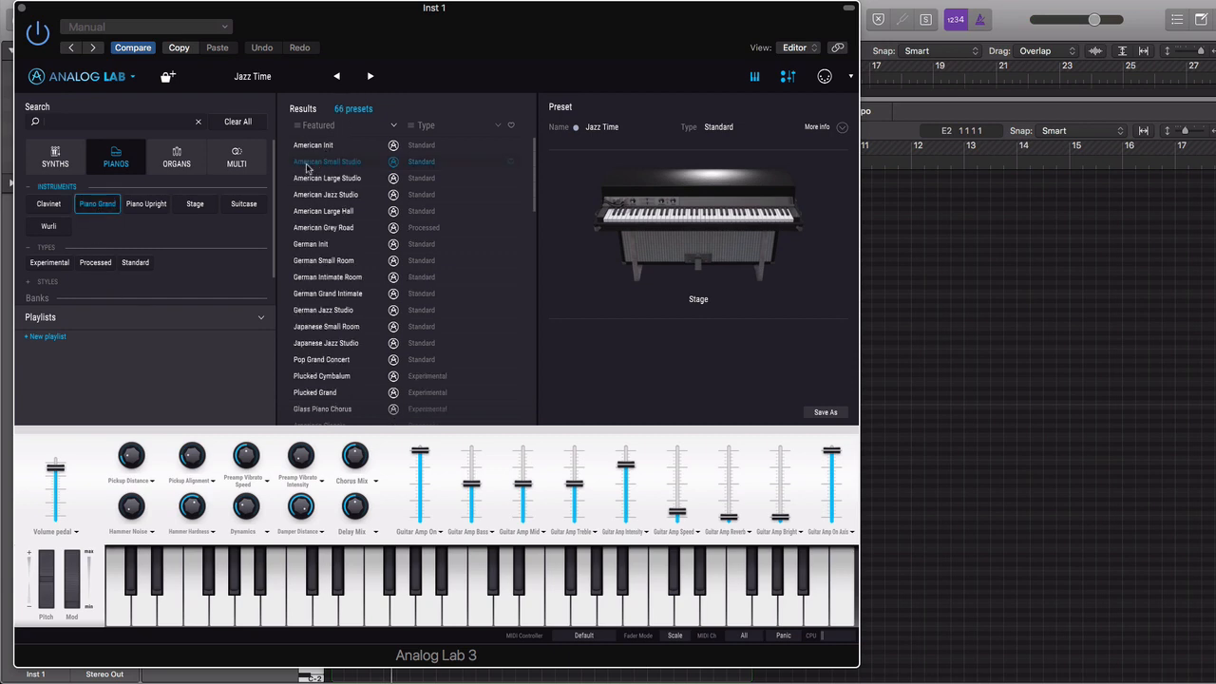
{"action": "left_click", "coordinate": [21, 8]}
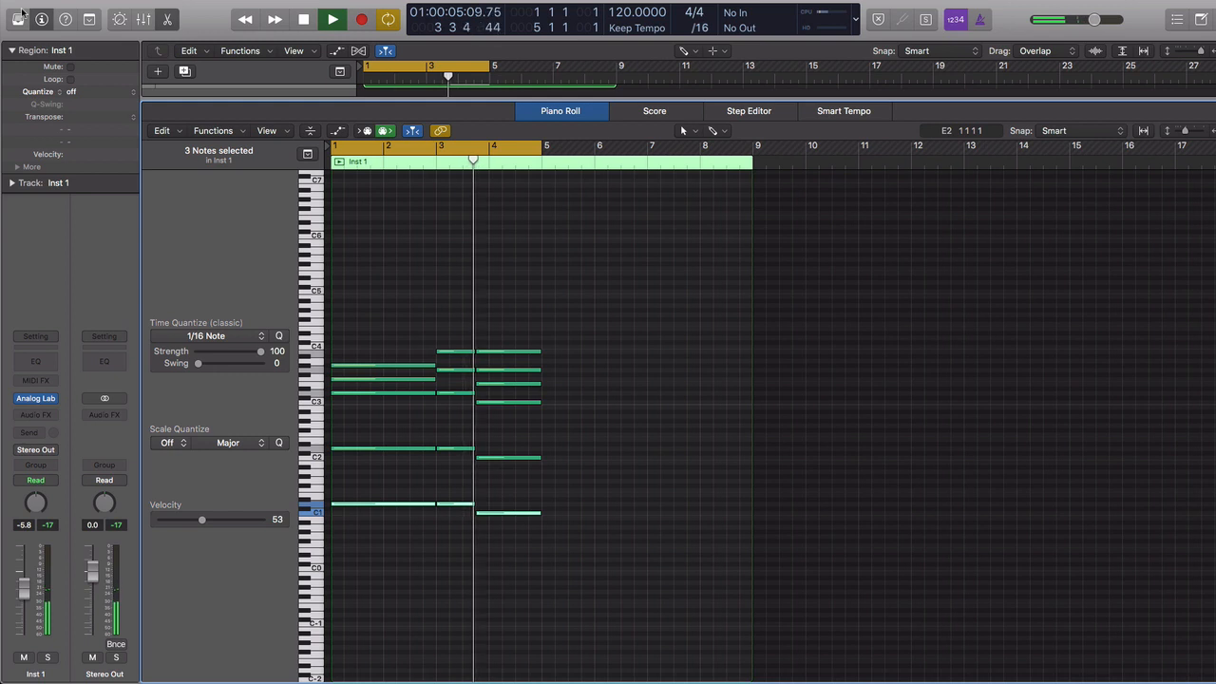
{"action": "key", "text": "space"}
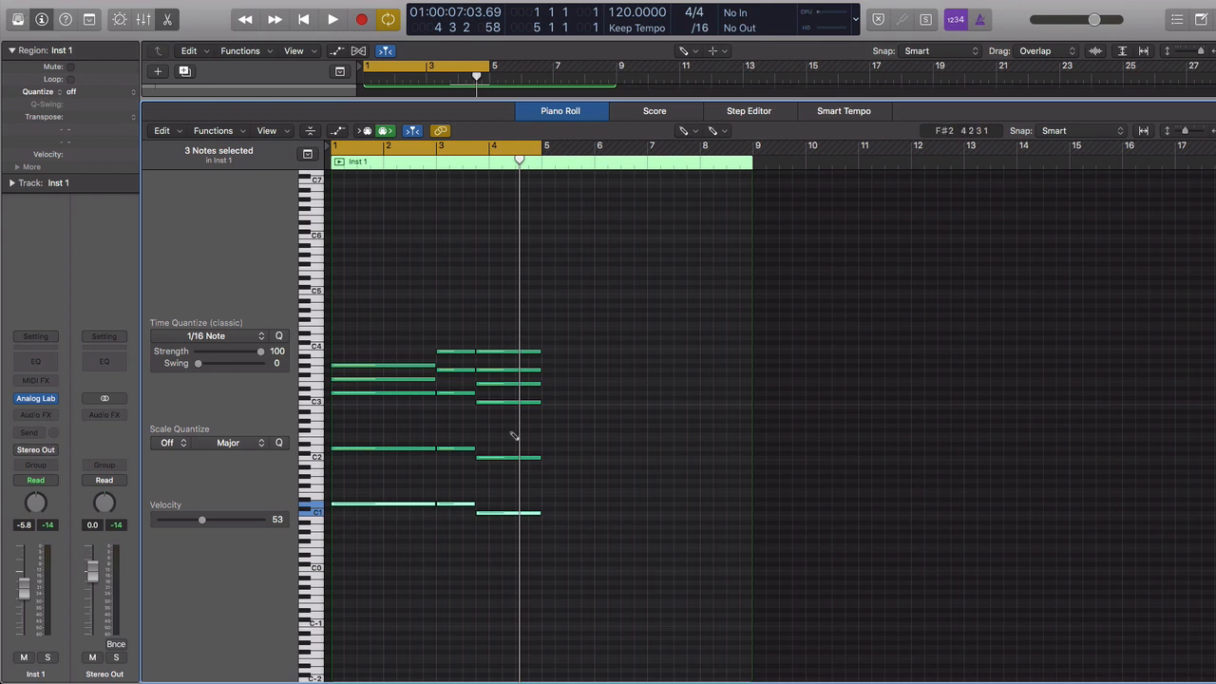
Step: Copy the entire first chord, including its bass notes, to the start of bar 5
{"action": "key", "text": "super+Down"}
{"action": "key", "text": "super+Left"}
{"action": "key", "text": "super+Down"}
{"action": "key", "text": "super+Right"}
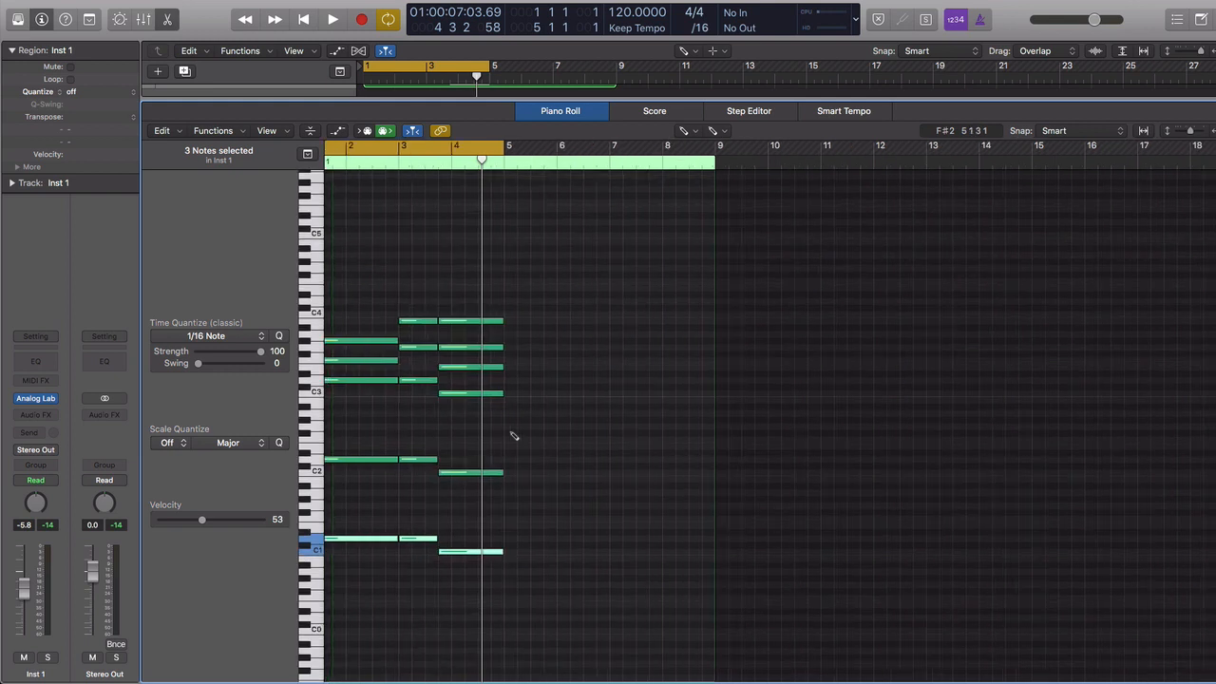
{"action": "scroll", "coordinate": [514, 436], "scroll_direction": "left", "scroll_amount": 3}
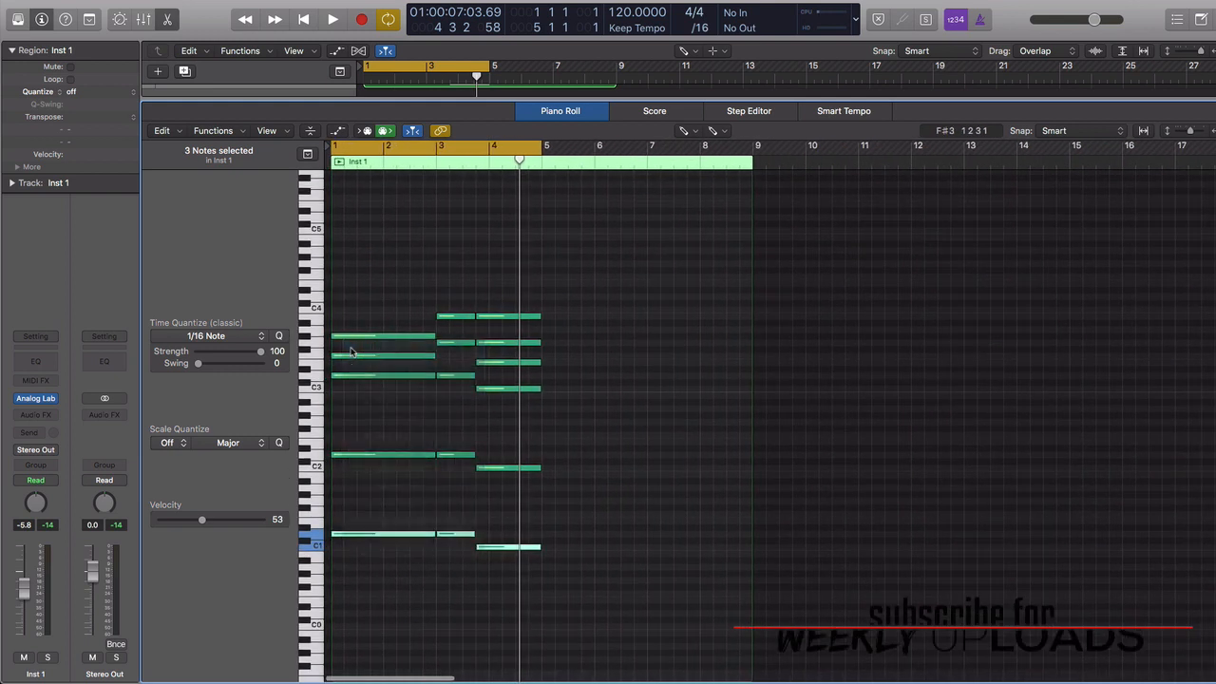
{"action": "left_click_drag", "start_coordinate": [345, 306], "coordinate": [347, 577]}
{"action": "left_click_drag", "start_coordinate": [343, 534], "coordinate": [555, 539]}
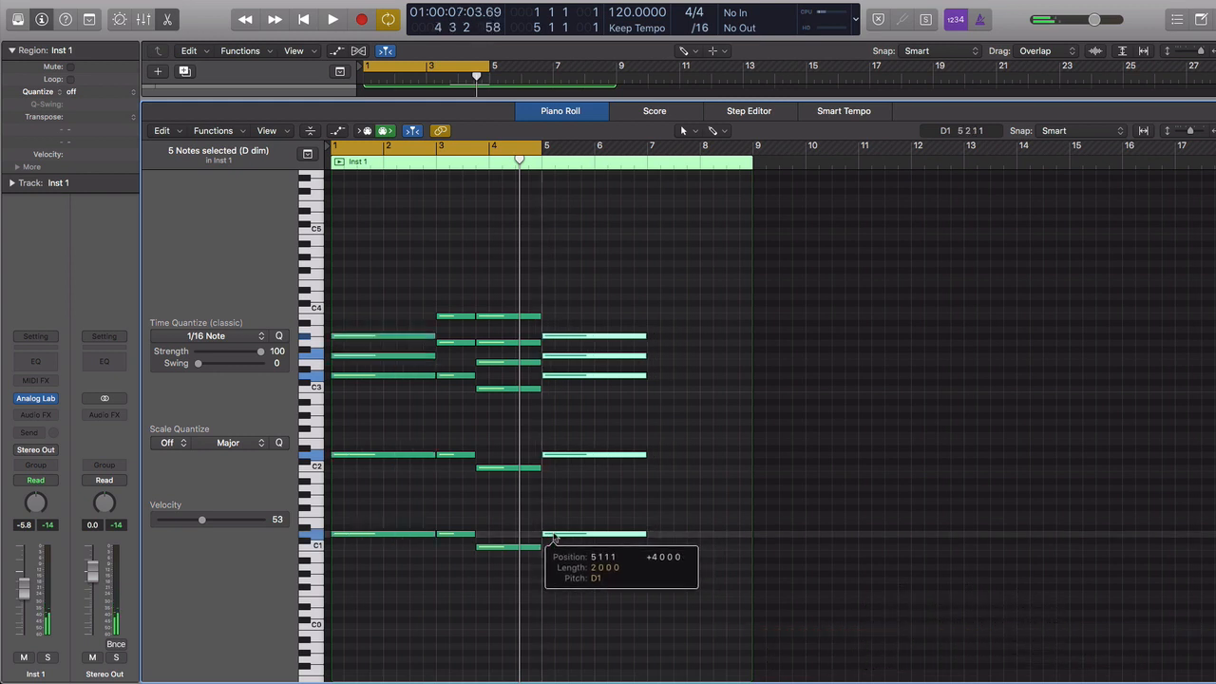
Step: Raise the G#3 note of the bar 5 chord to A3 and set the cycle range to bars 5 to 9
{"action": "left_click", "coordinate": [597, 413]}
{"action": "left_click", "coordinate": [568, 337]}
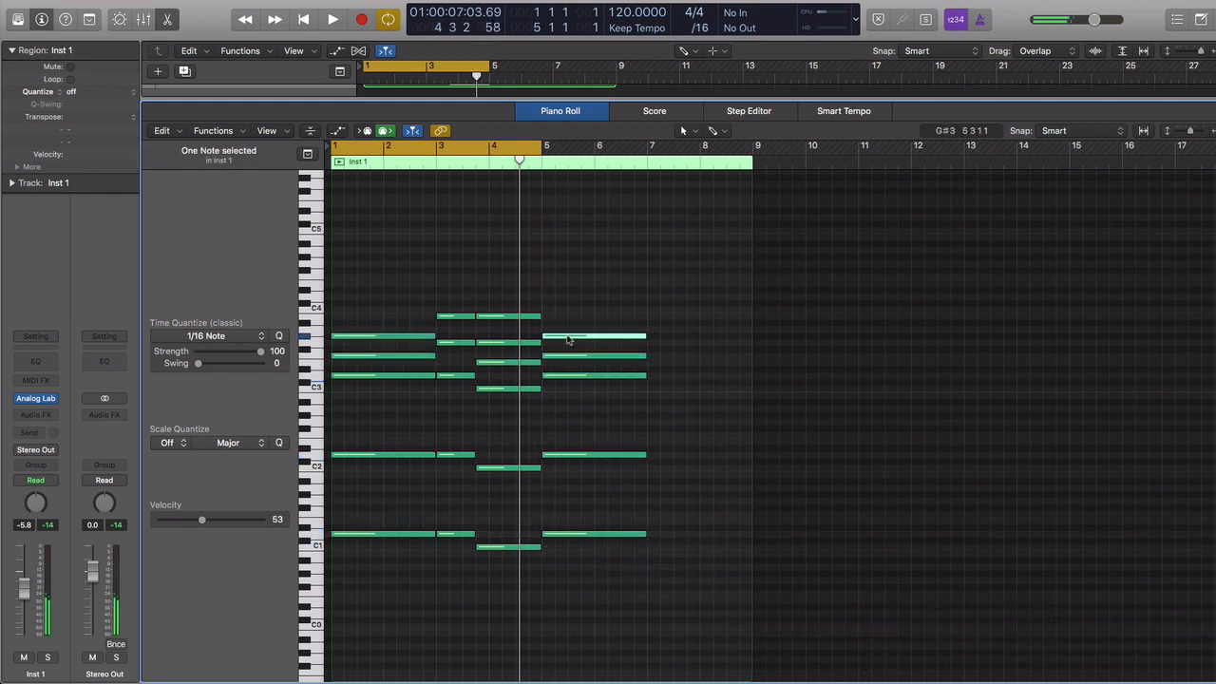
{"action": "left_click_drag", "start_coordinate": [568, 339], "coordinate": [568, 333]}
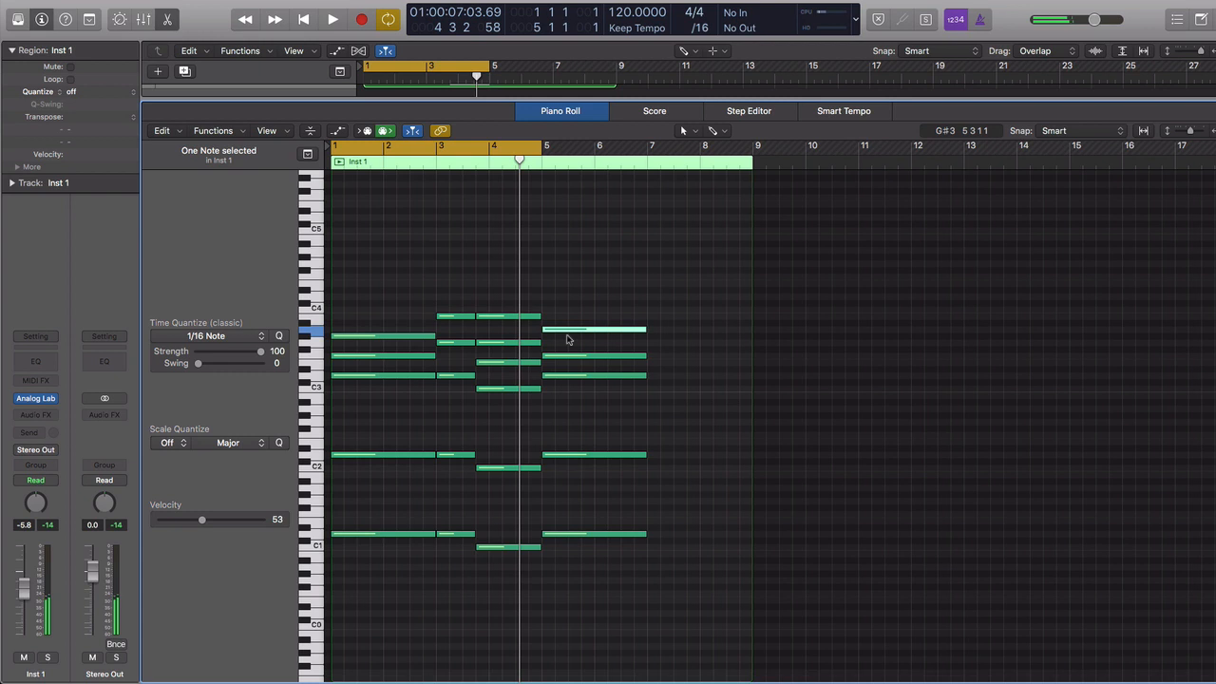
{"action": "left_click_drag", "start_coordinate": [544, 147], "coordinate": [744, 149]}
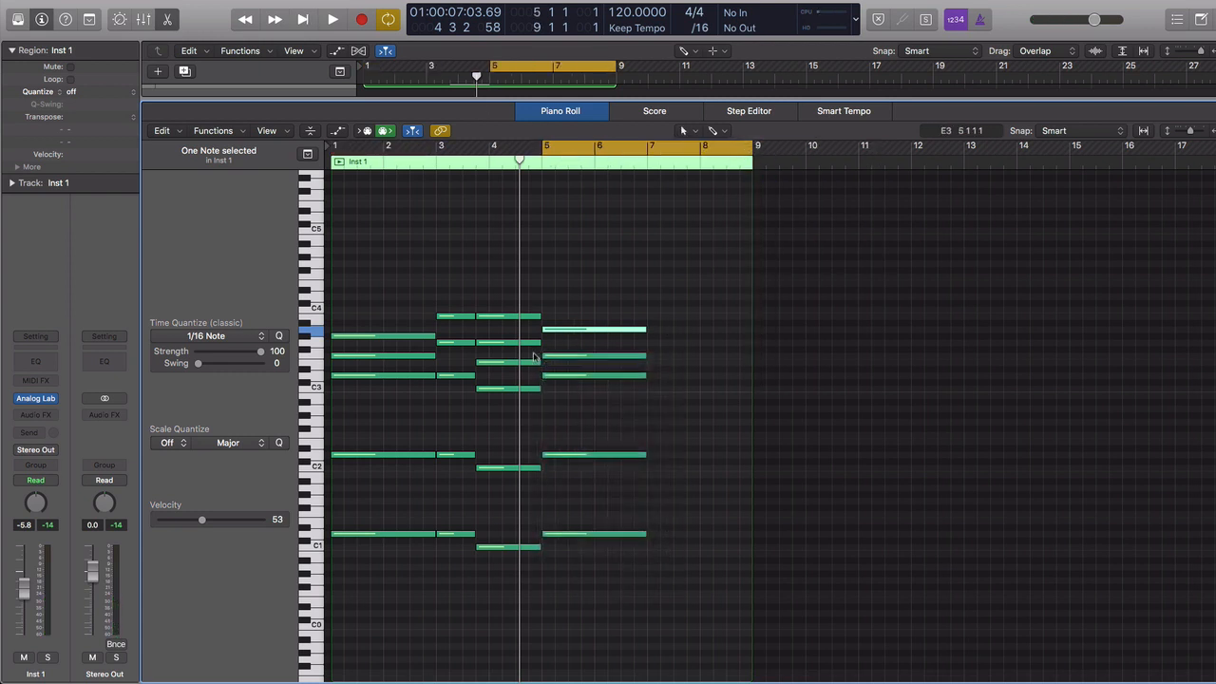
Step: Add B3 and D4 notes on top of the bar 5 chord and play it back
{"action": "left_click_drag", "start_coordinate": [497, 295], "coordinate": [495, 575]}
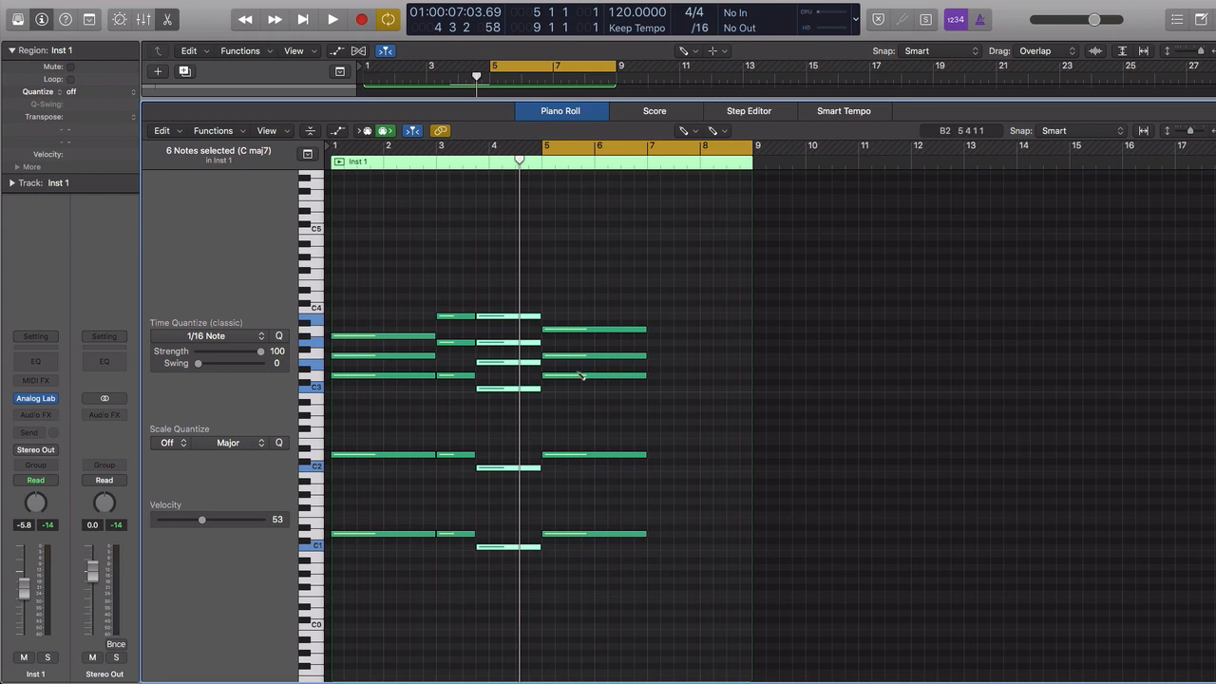
{"action": "left_click_drag", "start_coordinate": [582, 320], "coordinate": [544, 316]}
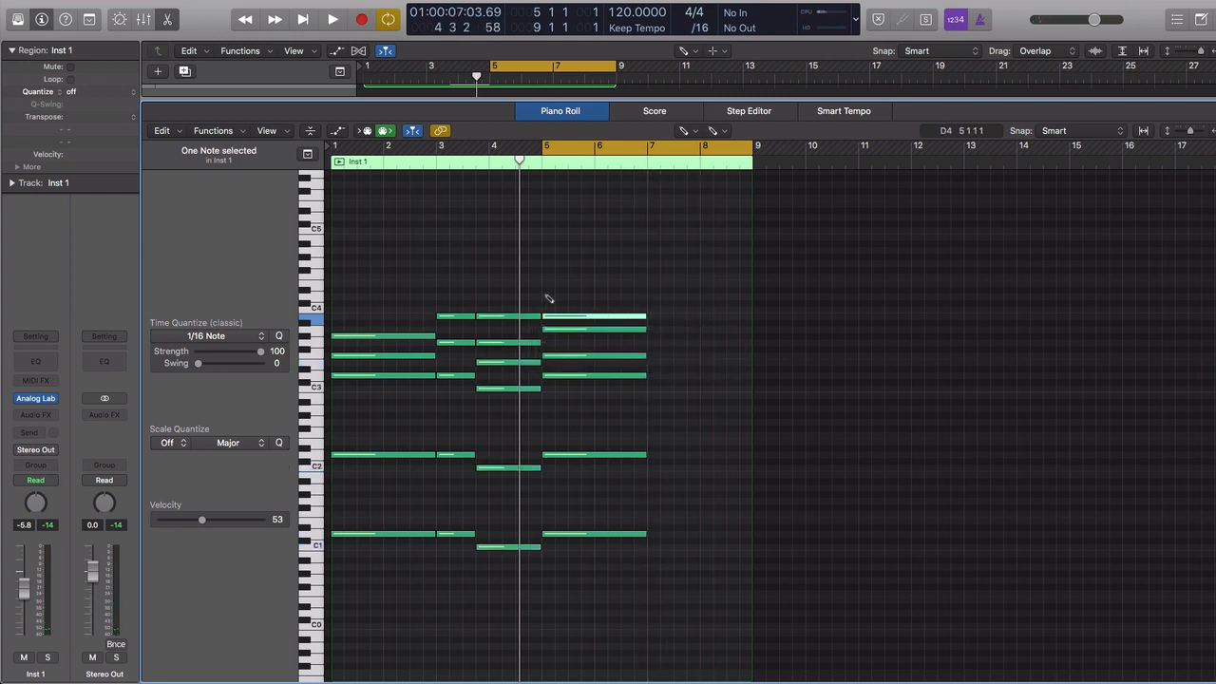
{"action": "left_click", "coordinate": [546, 295]}
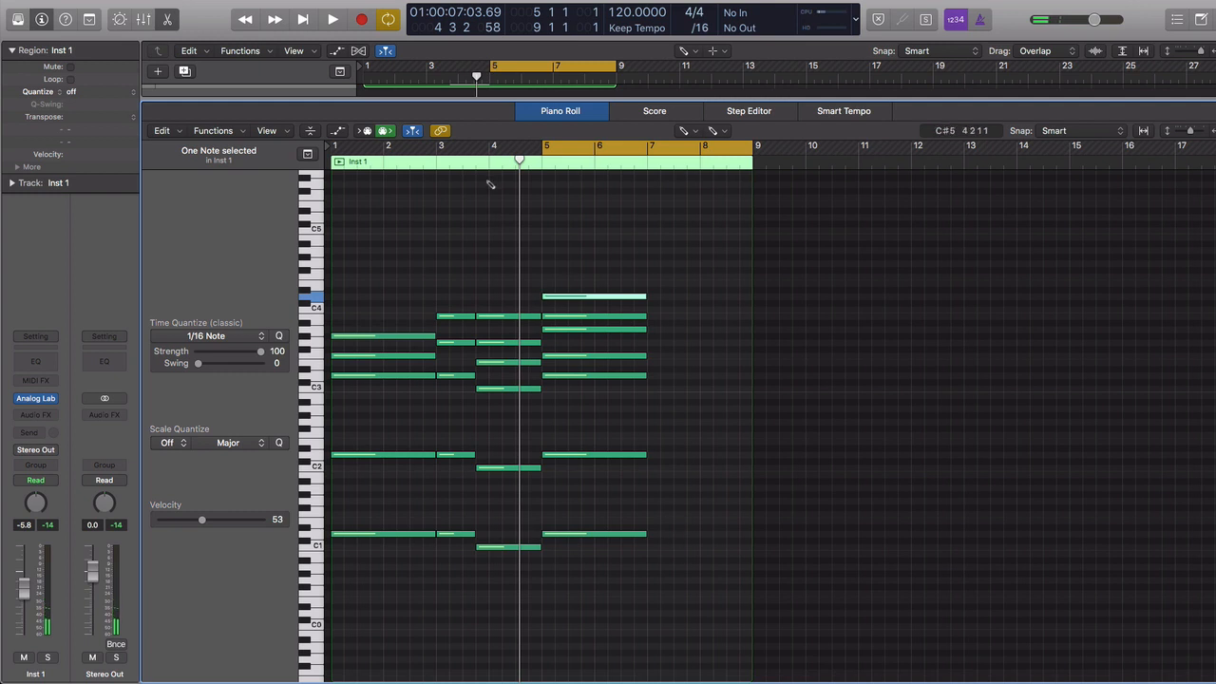
{"action": "double_click", "coordinate": [545, 152]}
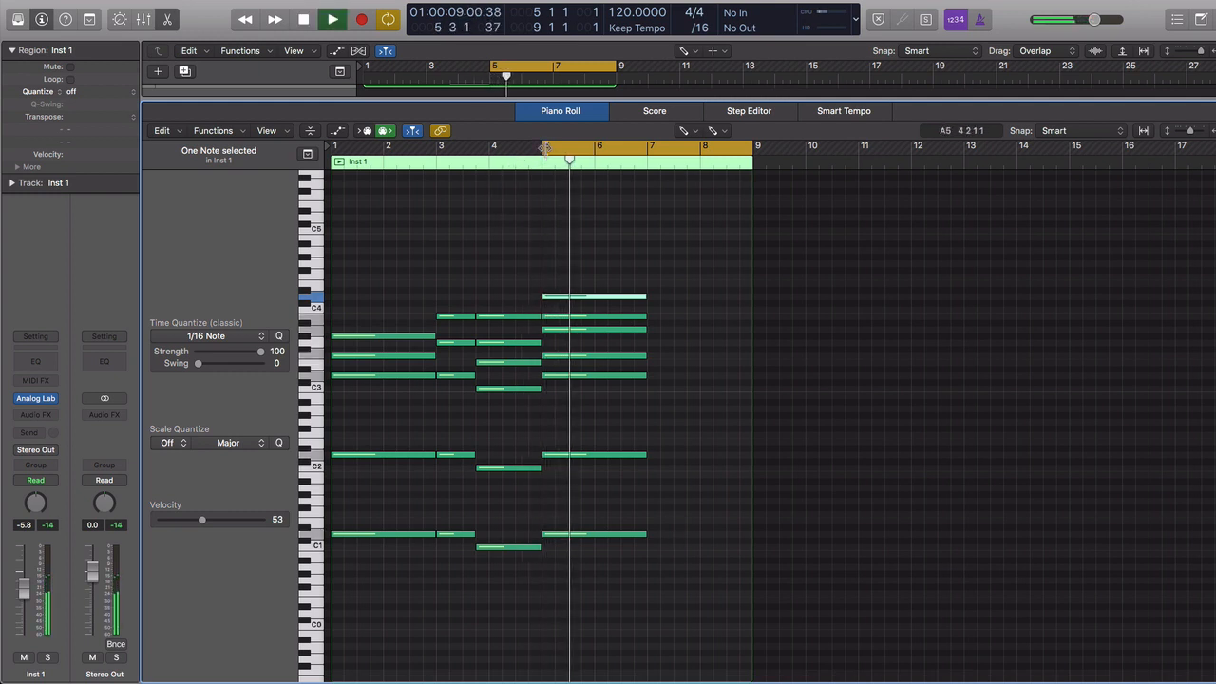
{"action": "key", "text": "space"}
Step: Extend the cycle range back to bar 1 and play back the progression
{"action": "left_click_drag", "start_coordinate": [545, 149], "coordinate": [331, 148]}
{"action": "key", "text": "space"}
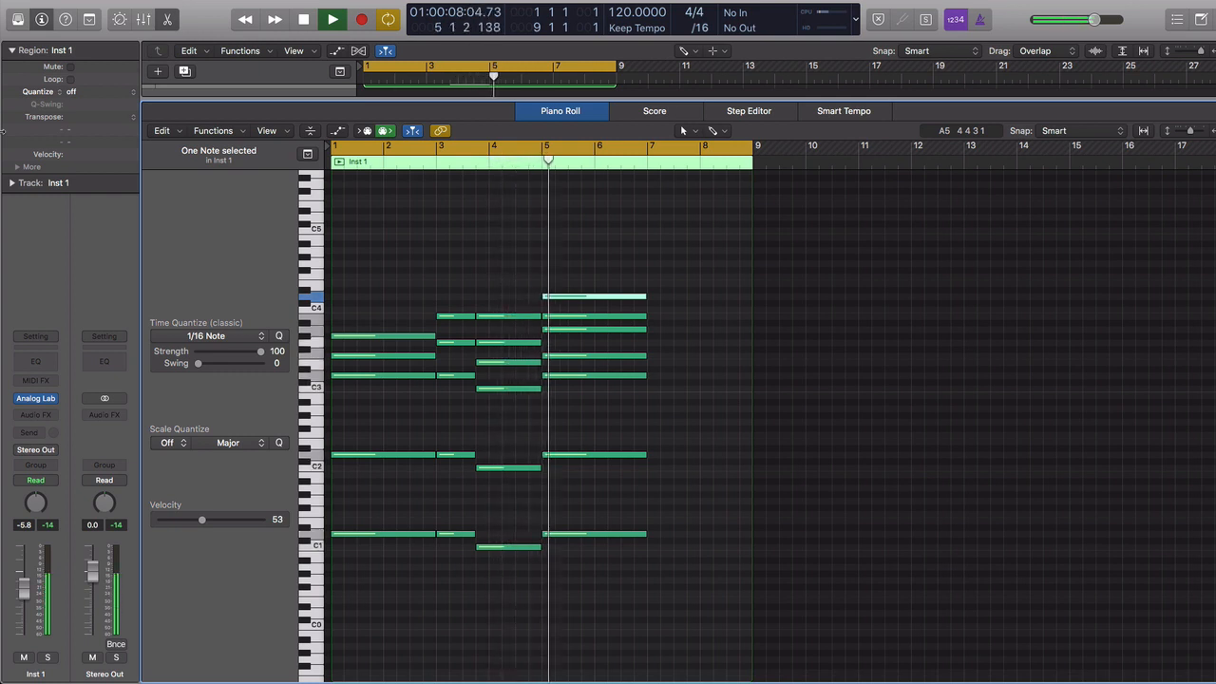
{"action": "key", "text": "space"}
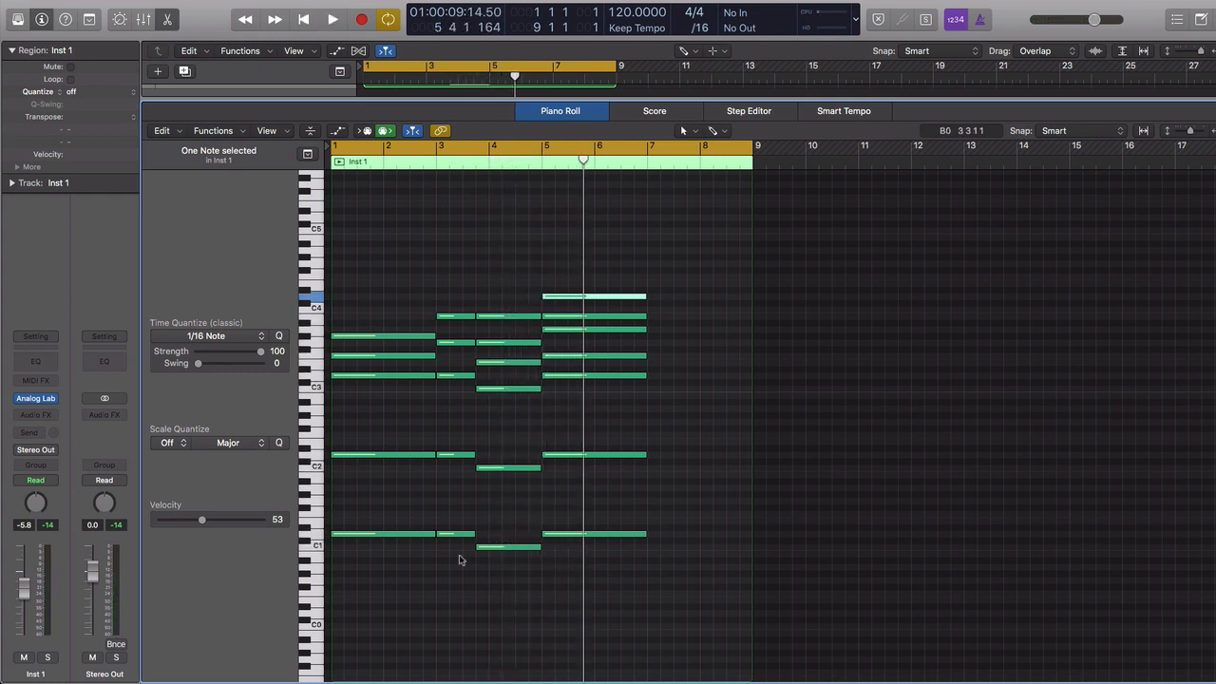
Step: Copy the entire second chord to the start of bar 7 and add an E3 note to the copy
{"action": "left_click_drag", "start_coordinate": [457, 555], "coordinate": [653, 318]}
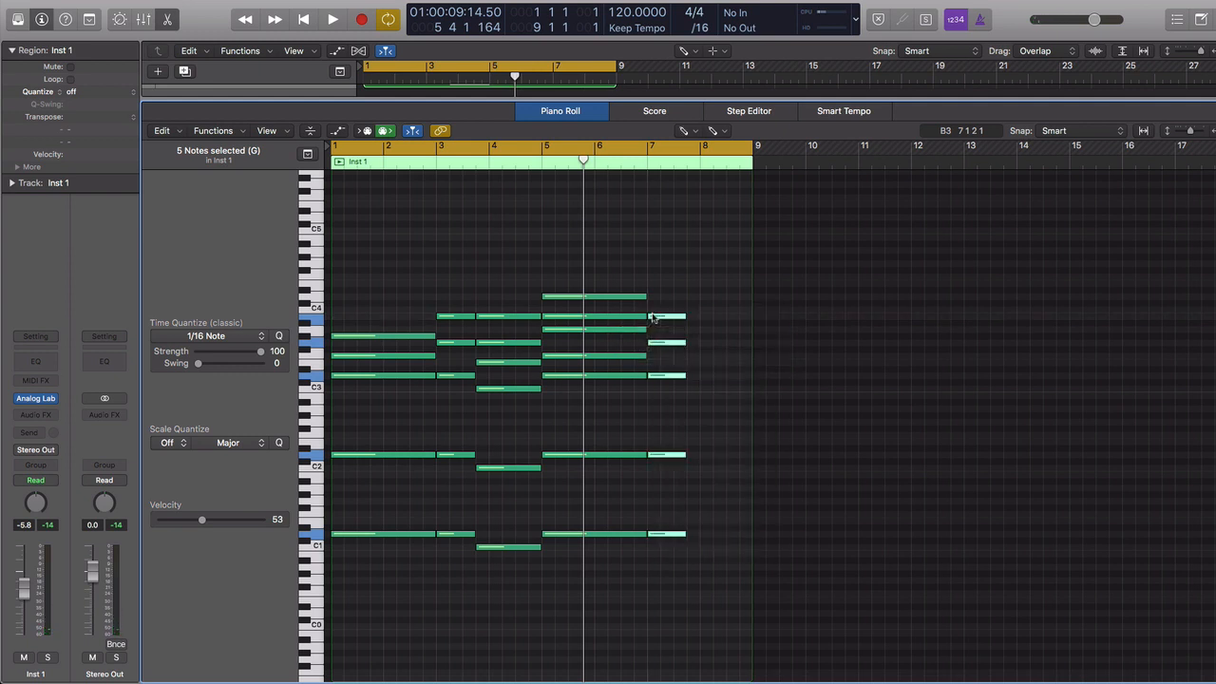
{"action": "left_click", "coordinate": [654, 362]}
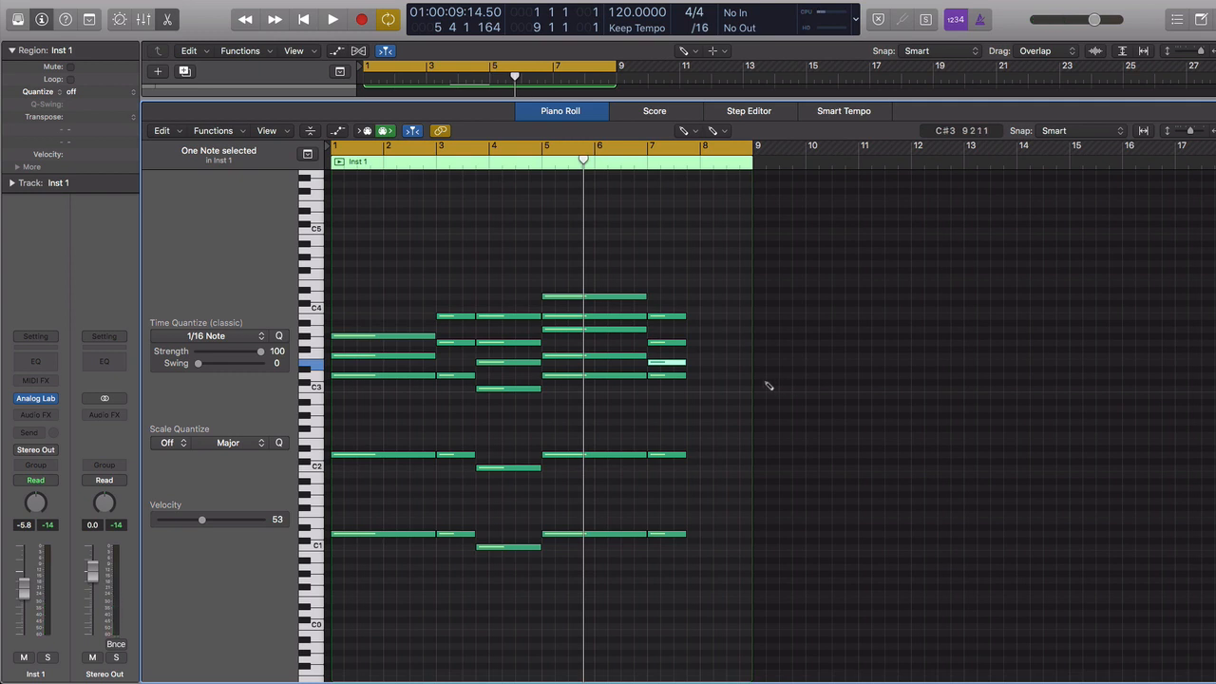
Step: Copy the third chord directly after the bar 7 chord and shorten all its notes to end at bar 8 beat 3
{"action": "left_click_drag", "start_coordinate": [514, 582], "coordinate": [497, 282]}
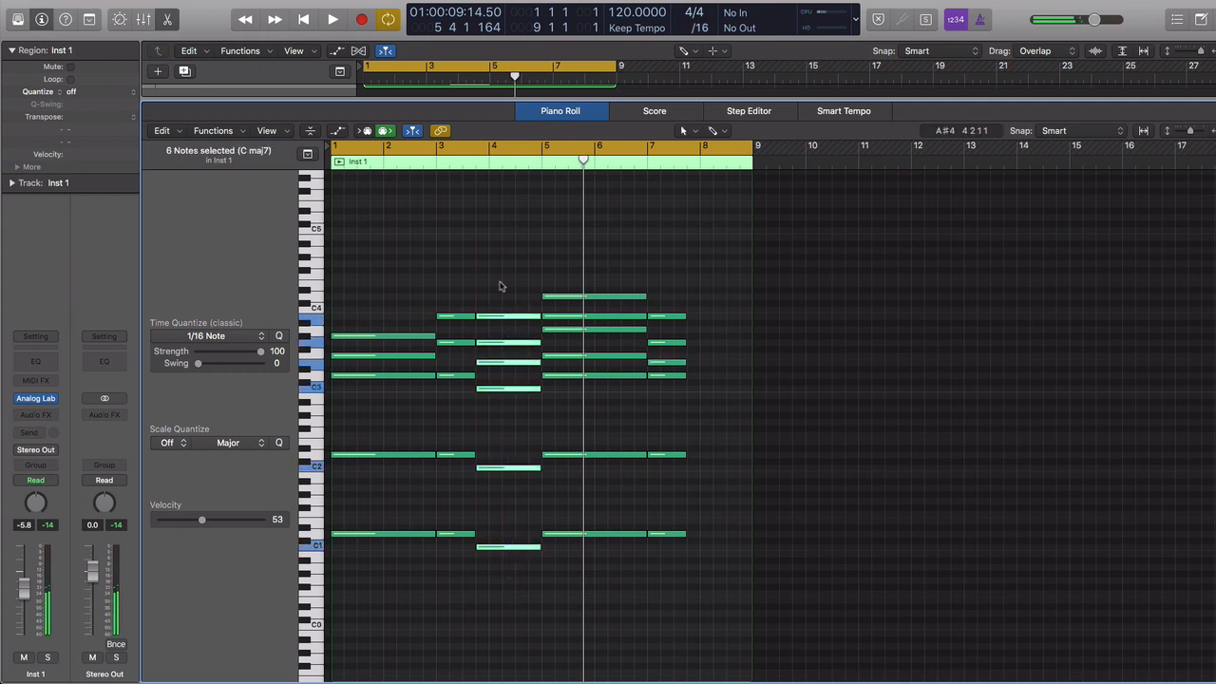
{"action": "left_click_drag", "start_coordinate": [496, 549], "coordinate": [708, 552]}
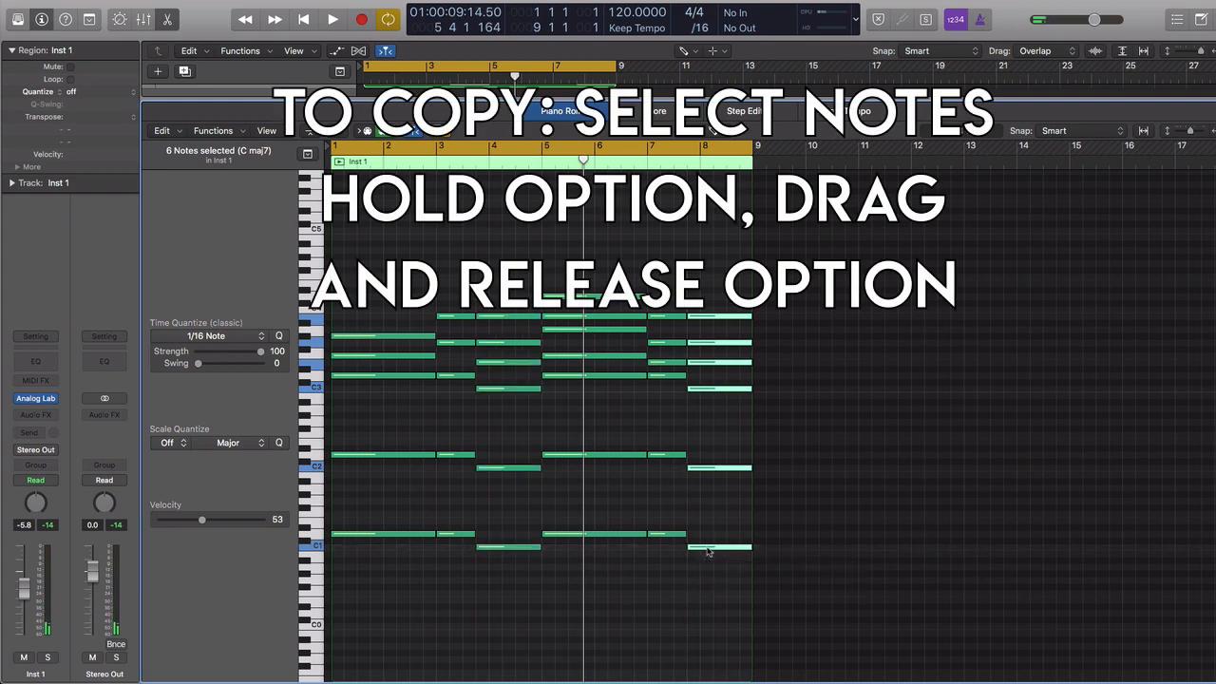
{"action": "key", "text": "super+Right"}
{"action": "left_click_drag", "start_coordinate": [920, 547], "coordinate": [867, 549]}
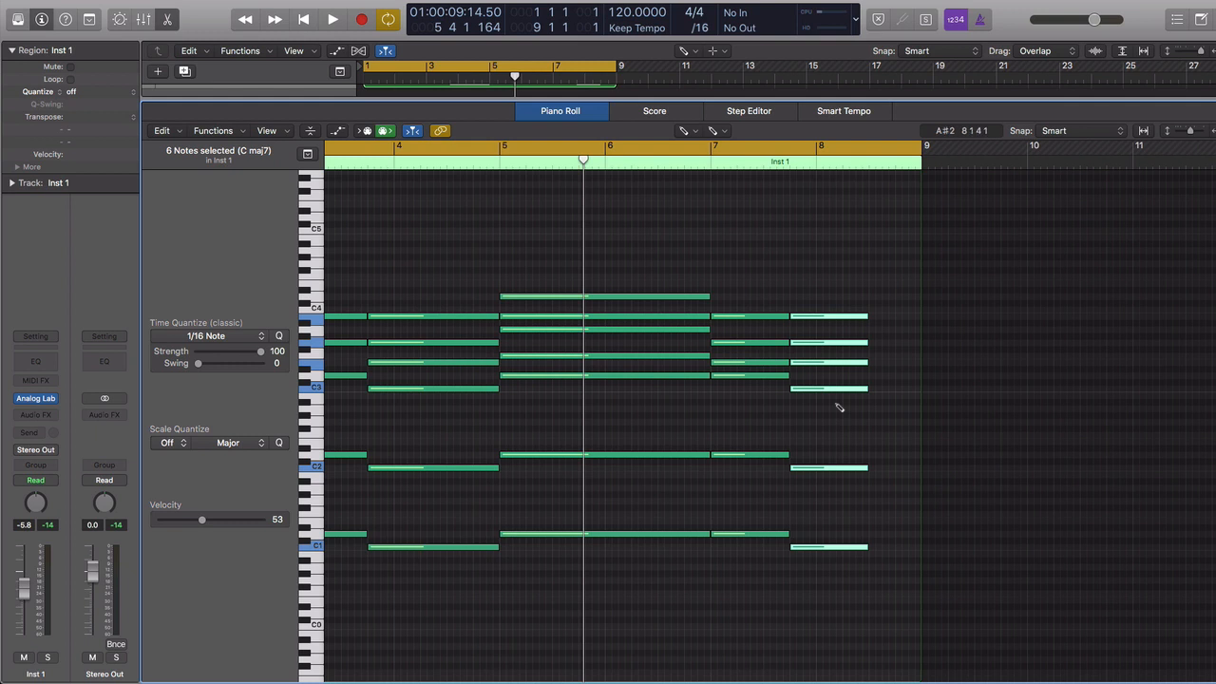
Step: Add an F4 note on top of the last chord with the same length as its other notes
{"action": "scroll", "coordinate": [838, 407], "scroll_direction": "up", "scroll_amount": 1}
{"action": "scroll", "coordinate": [839, 406], "scroll_direction": "up", "scroll_amount": 1}
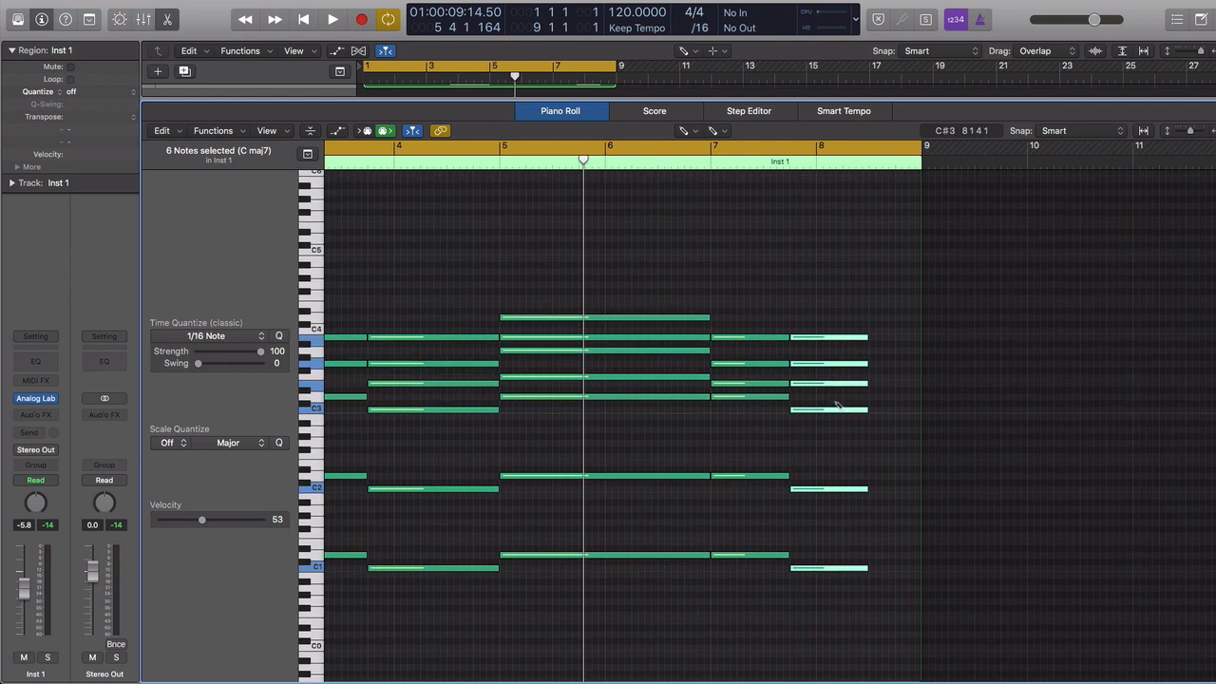
{"action": "left_click", "coordinate": [794, 298]}
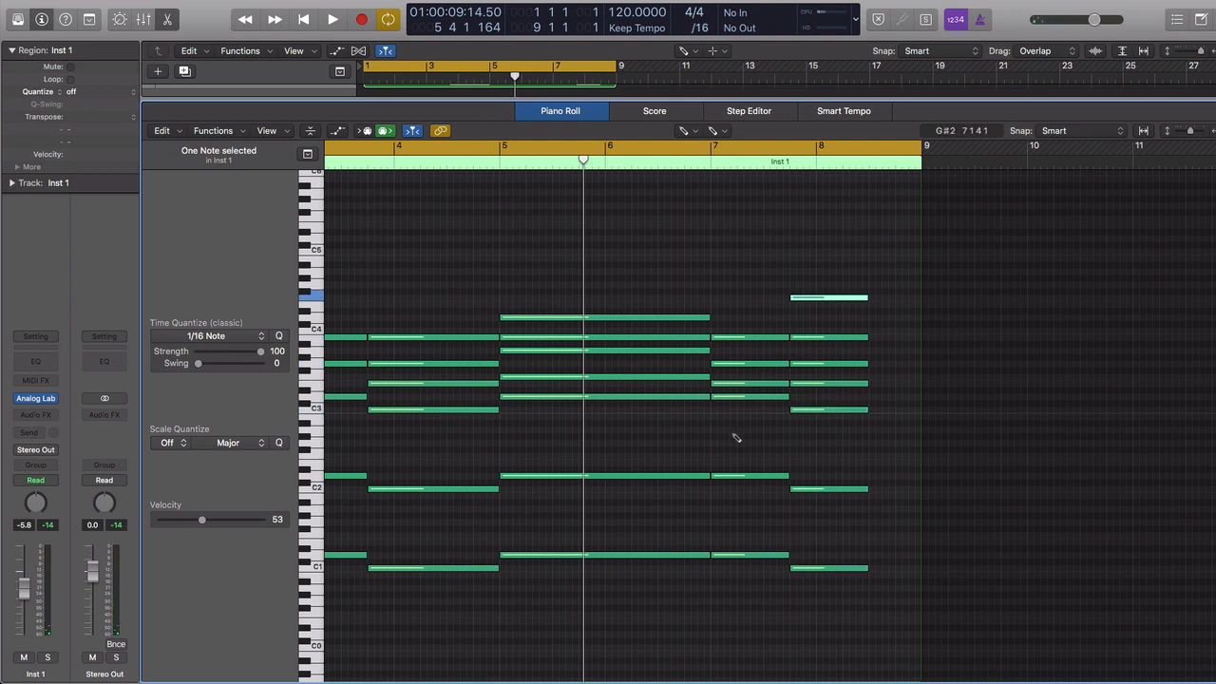
Step: Add A0 and A1 bass notes from bar 8 beat 3 to the region's end at bar 9
{"action": "scroll", "coordinate": [736, 438], "scroll_direction": "left", "scroll_amount": 5}
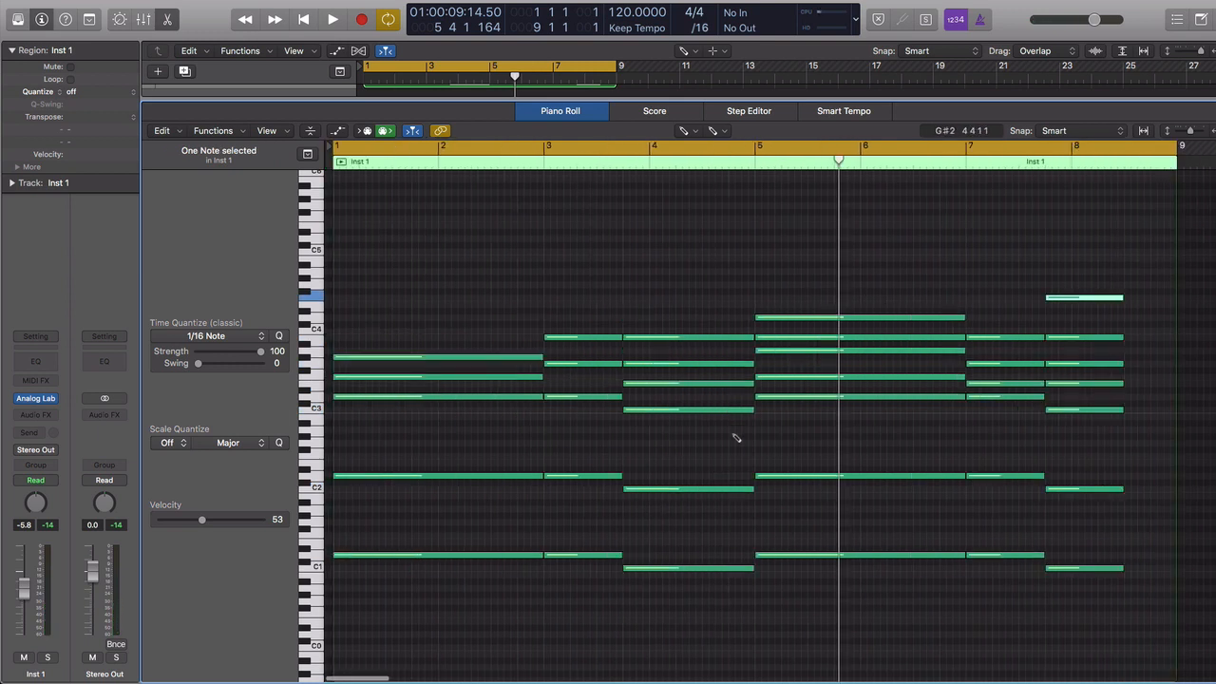
{"action": "scroll", "coordinate": [737, 438], "scroll_direction": "right", "scroll_amount": 2}
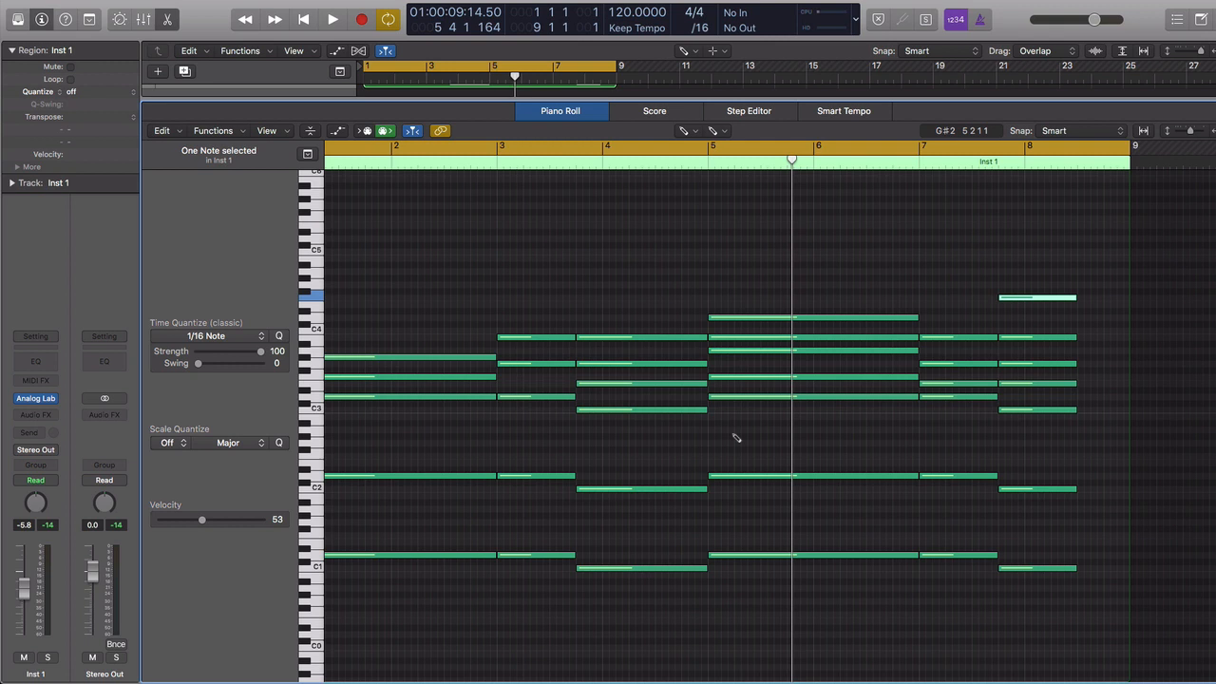
{"action": "scroll", "coordinate": [736, 438], "scroll_direction": "left", "scroll_amount": 2}
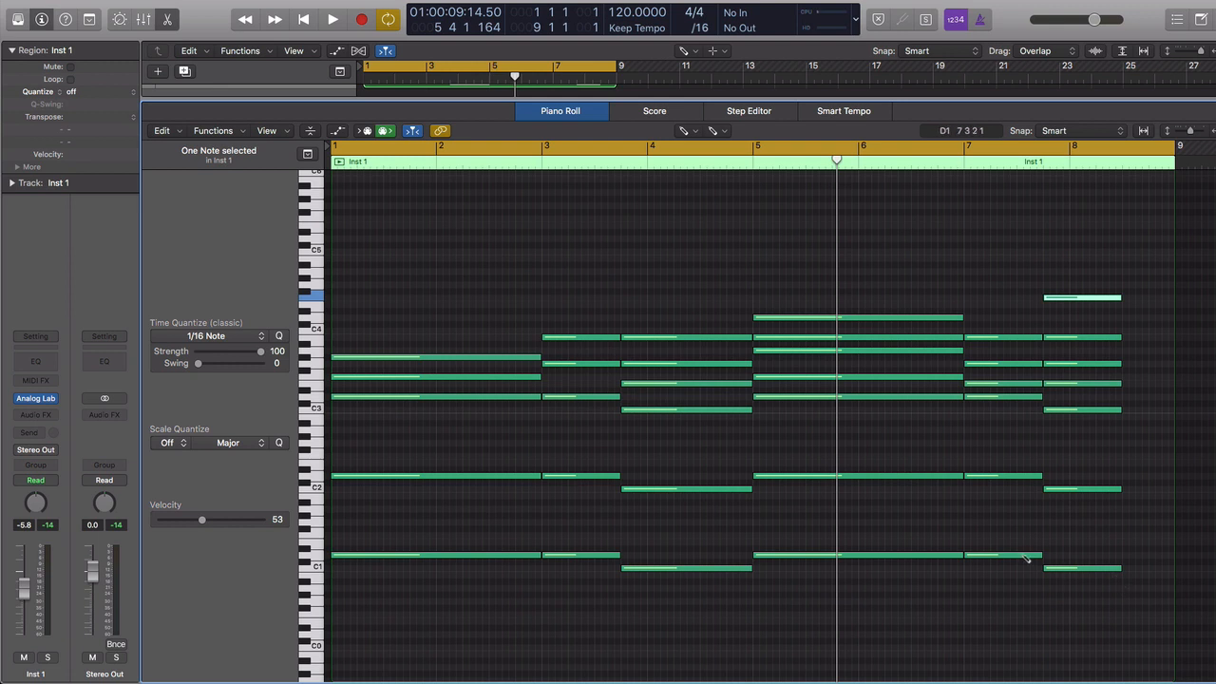
{"action": "key", "text": "Left"}
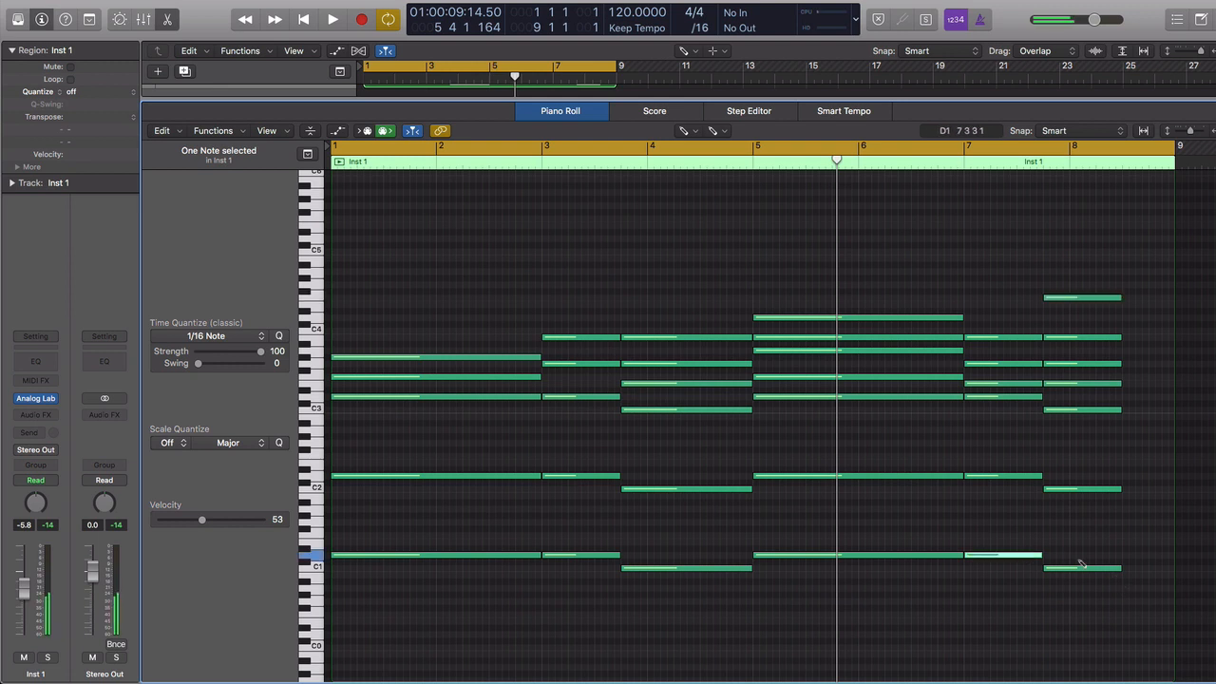
{"action": "left_click", "coordinate": [1127, 601]}
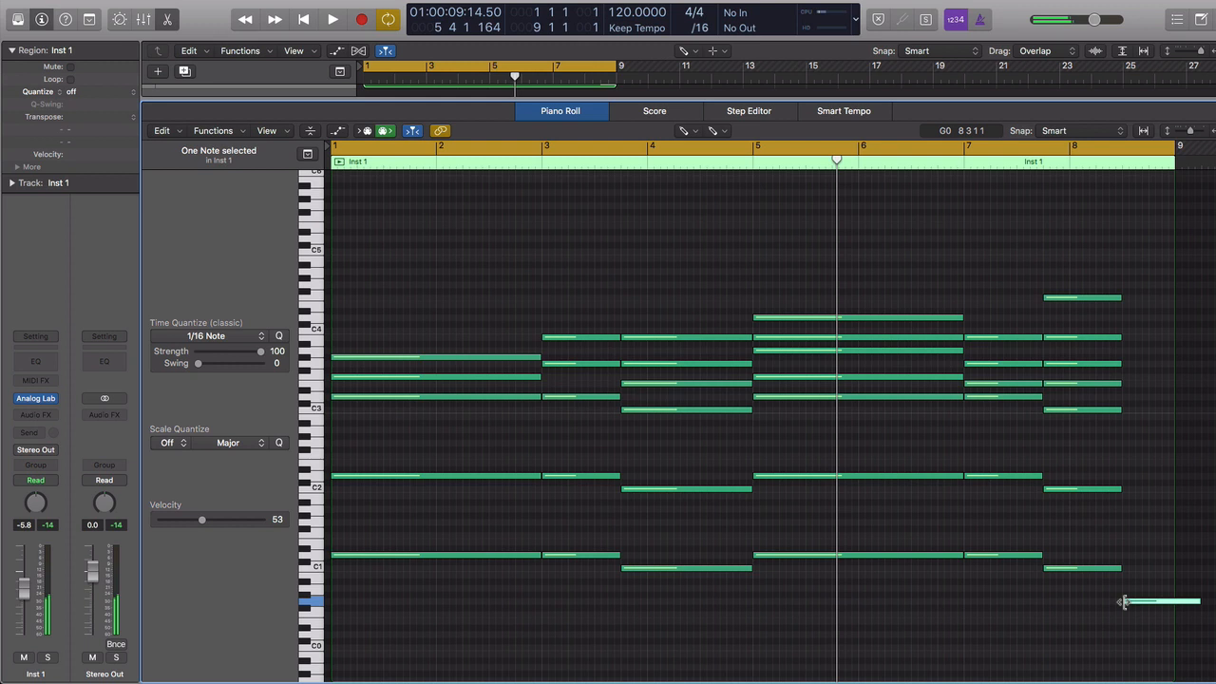
{"action": "left_click_drag", "start_coordinate": [1199, 601], "coordinate": [1176, 601]}
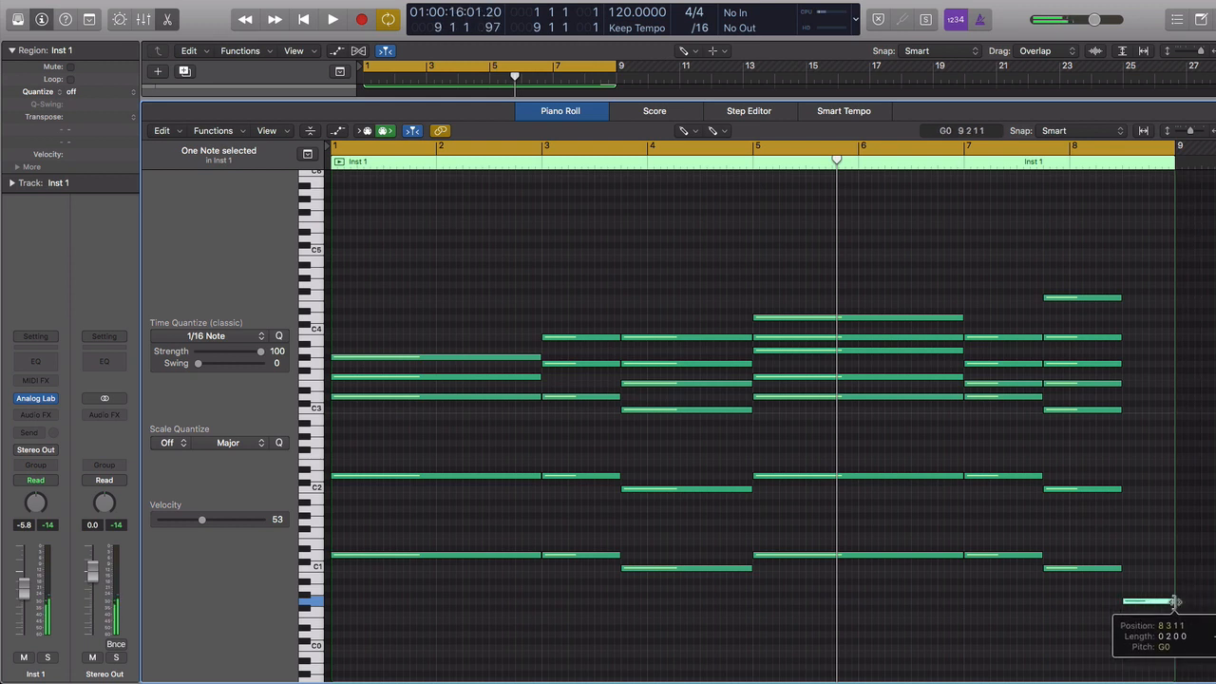
{"action": "key", "text": "alt+Up"}
{"action": "key", "text": "alt+Up"}
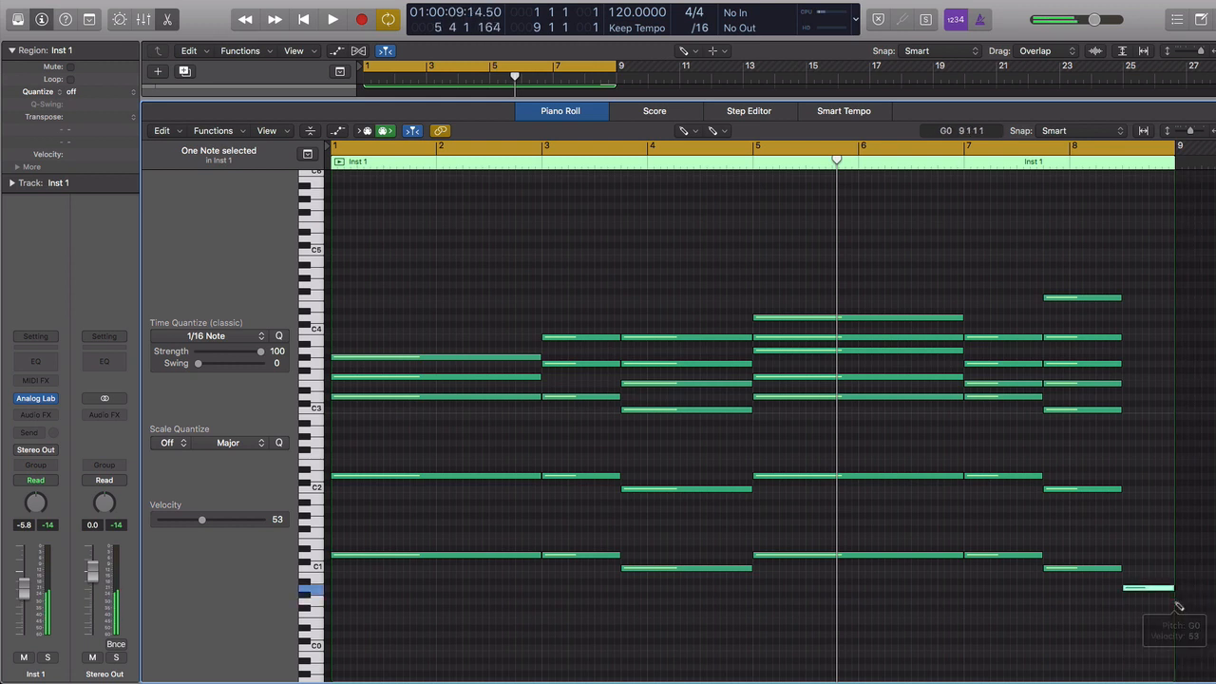
{"action": "left_click", "coordinate": [1128, 510]}
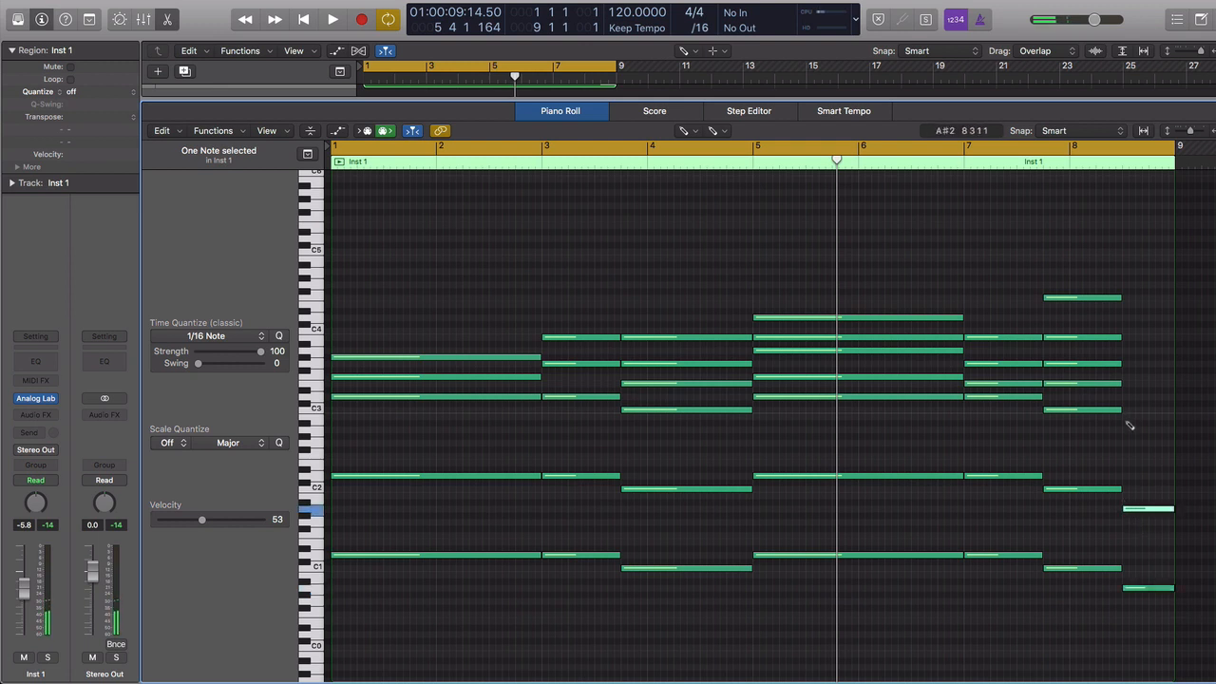
Step: Add F3, A3 and C4 notes above the new bass notes at bar 8 beat 3, with the same length
{"action": "left_click", "coordinate": [1127, 430]}
{"action": "key", "text": "Delete"}
{"action": "left_click", "coordinate": [1128, 377]}
{"action": "left_click", "coordinate": [1147, 378]}
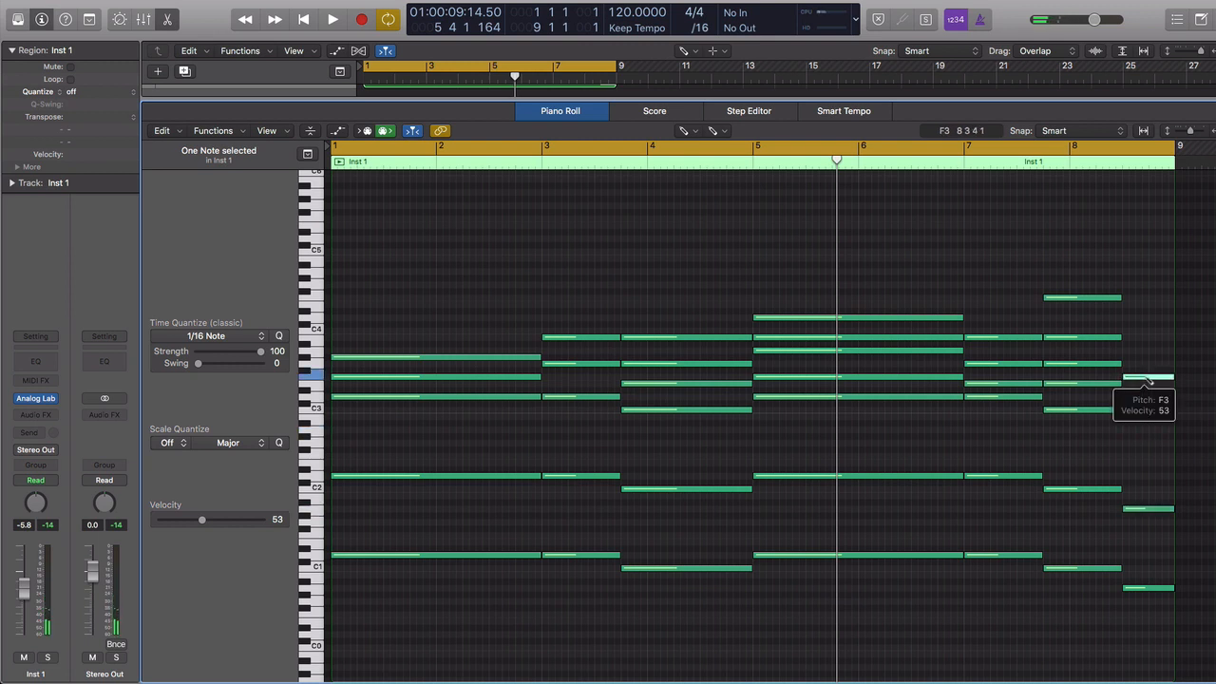
{"action": "left_click", "coordinate": [1127, 350]}
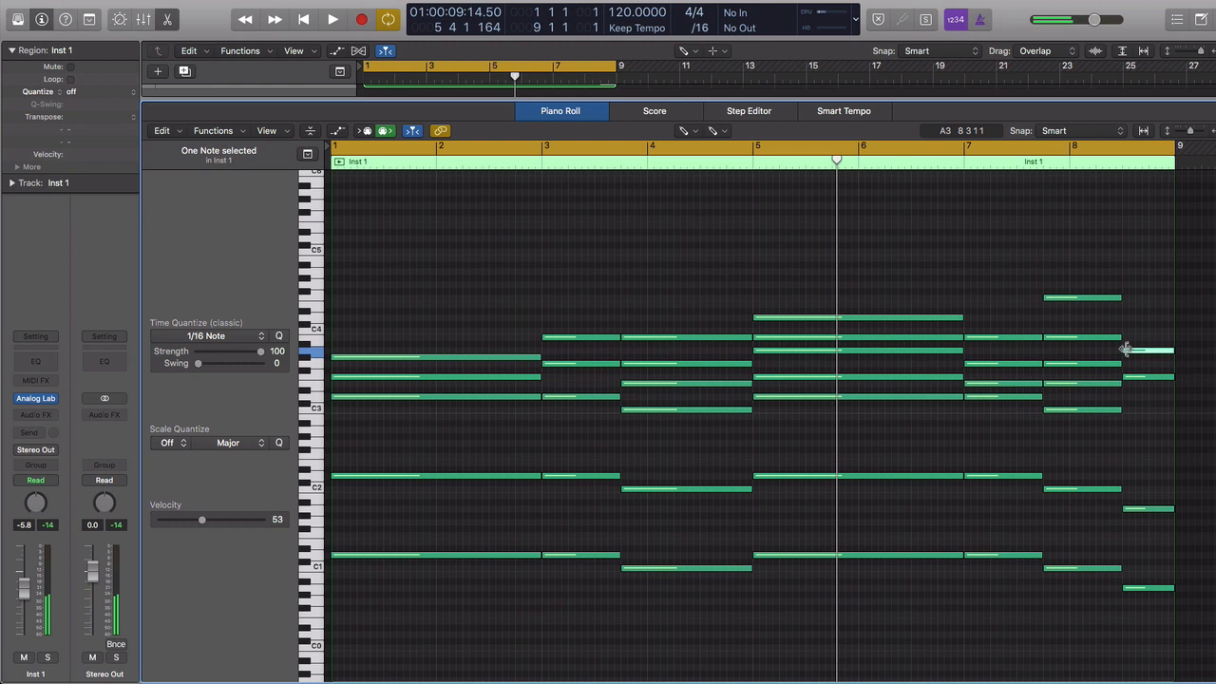
{"action": "left_click", "coordinate": [1127, 331]}
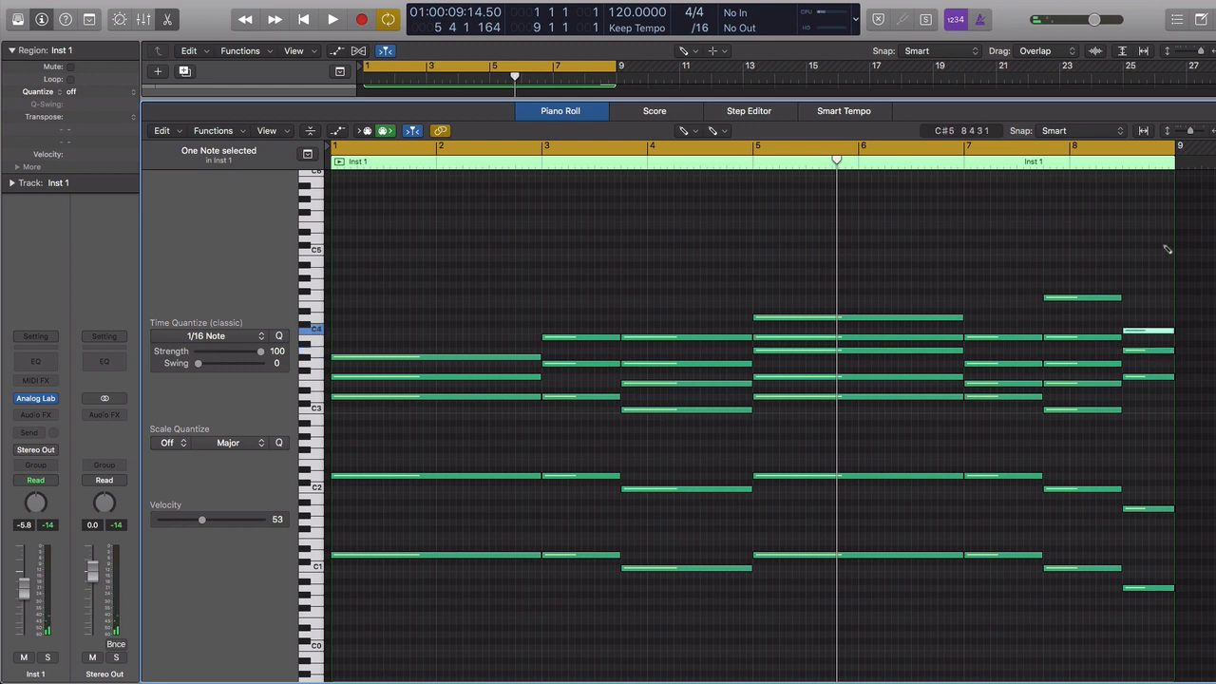
Step: Raise the top note of the final chord by a semitone to C#4
{"action": "key", "text": "t"}
{"action": "key", "text": "t"}
{"action": "left_click_drag", "start_coordinate": [1136, 402], "coordinate": [1140, 257]}
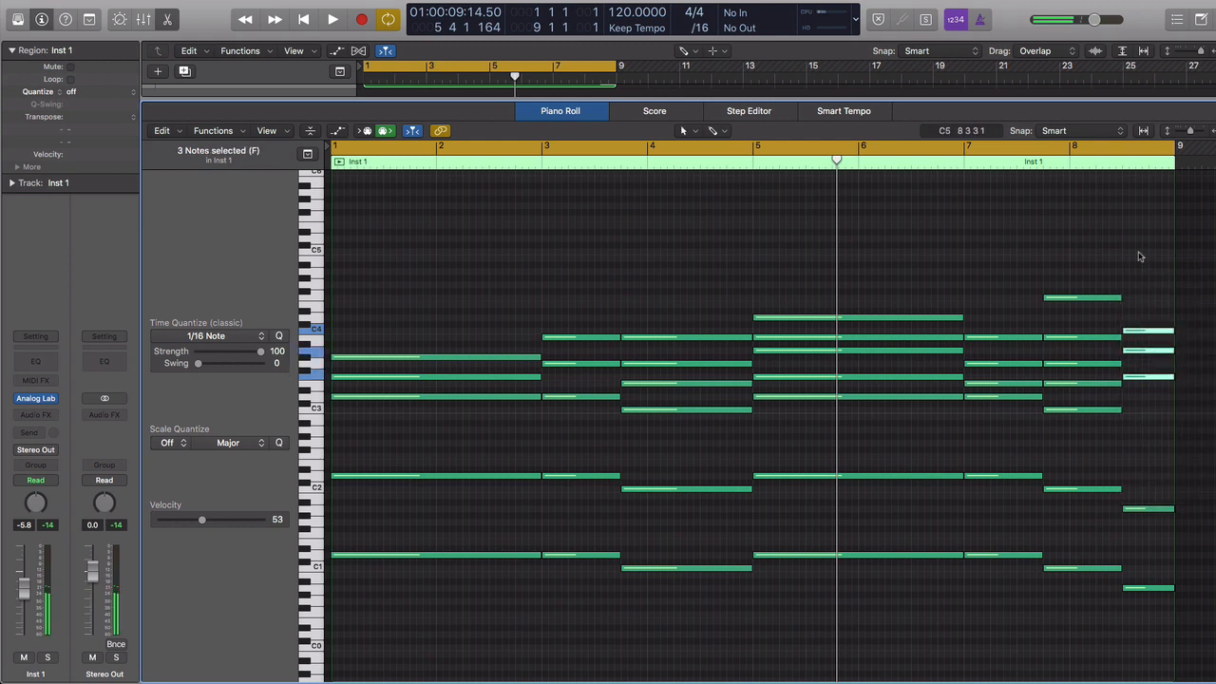
{"action": "left_click", "coordinate": [1143, 305]}
{"action": "left_click", "coordinate": [1142, 332]}
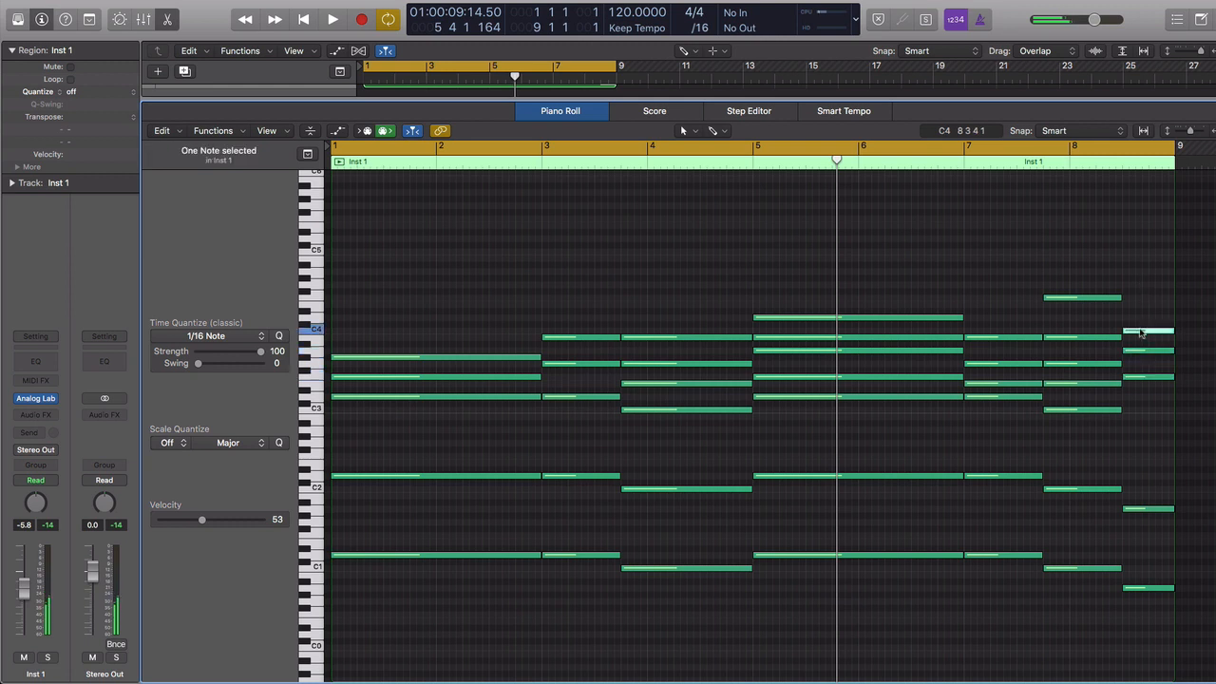
{"action": "left_click_drag", "start_coordinate": [1141, 332], "coordinate": [1142, 325]}
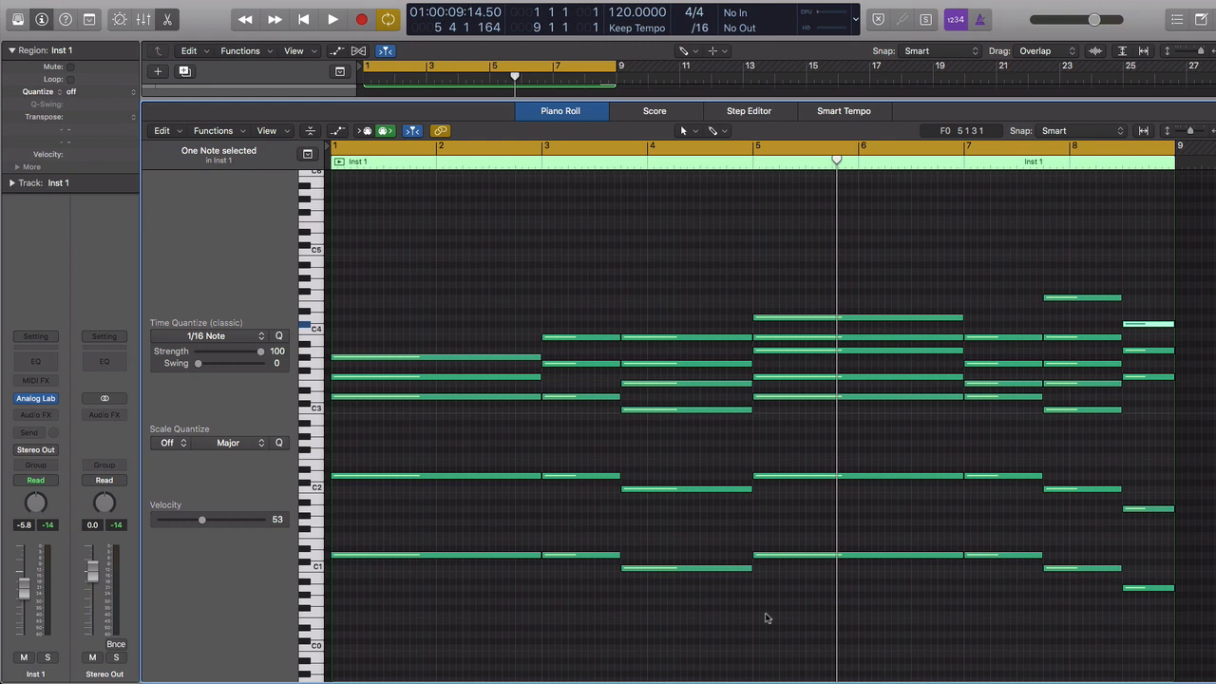
Step: Play back the opening of the progression briefly from bar 1
{"action": "key", "text": "Return"}
{"action": "key", "text": "space"}
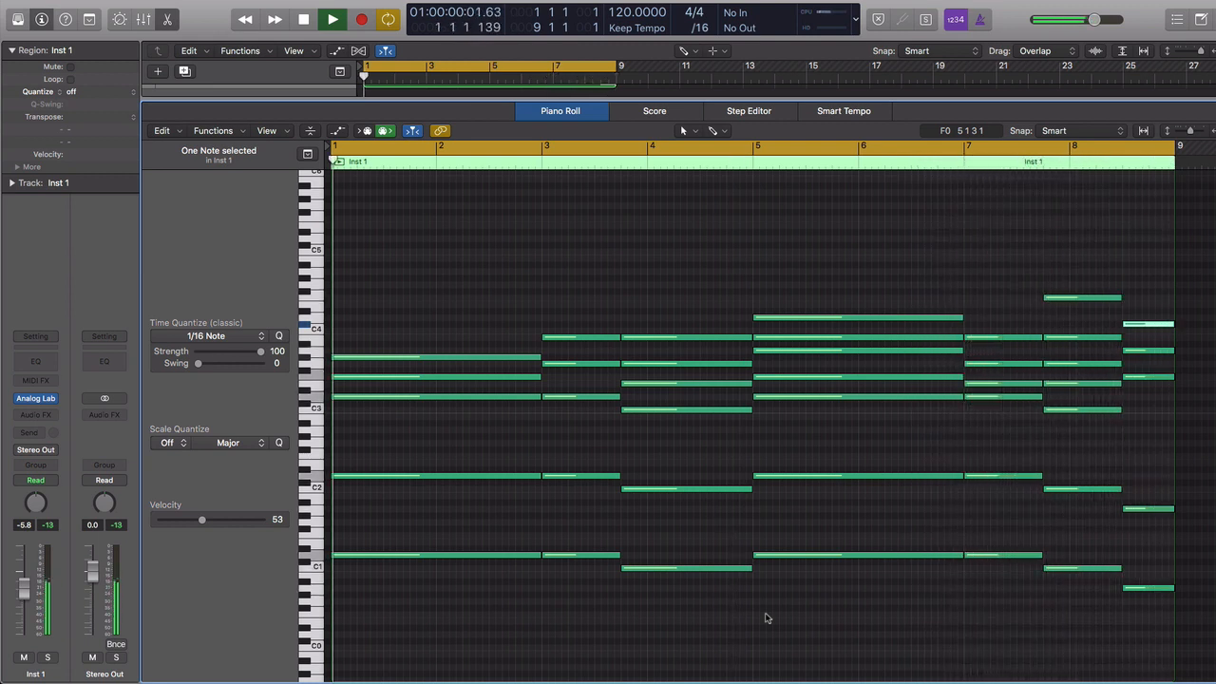
{"action": "key", "text": "space"}
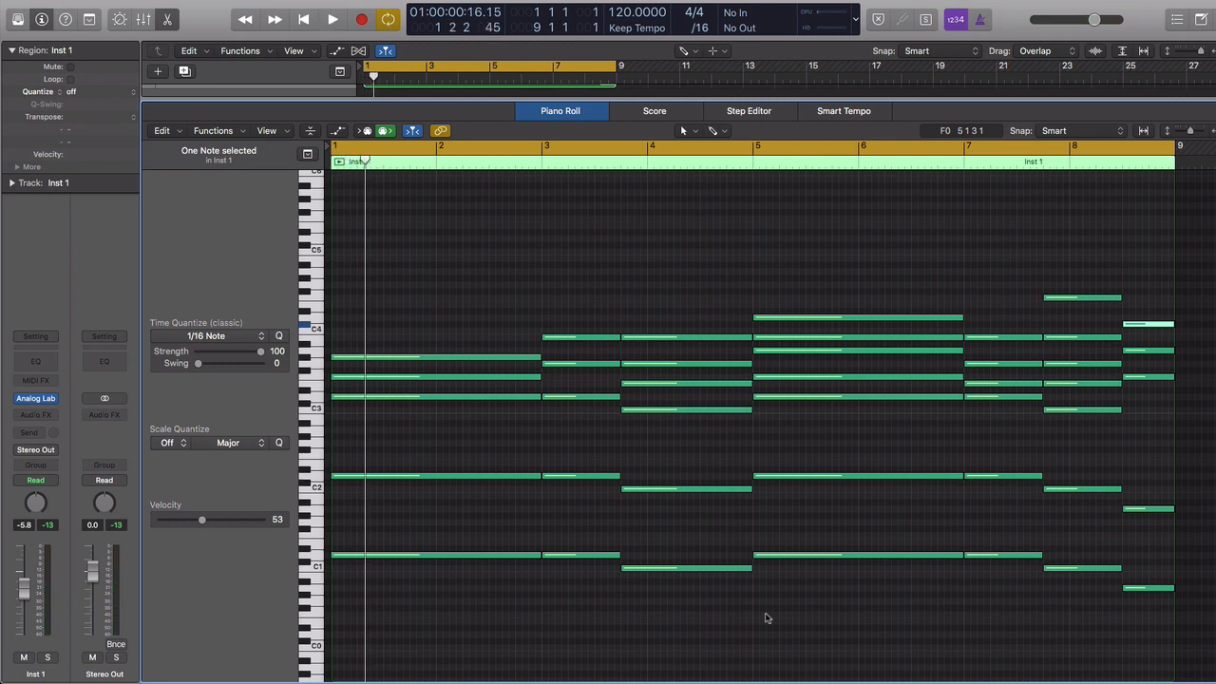
Step: Show the note velocity automation lane and set the first chord's D1 note velocity to 46
{"action": "key", "text": "a"}
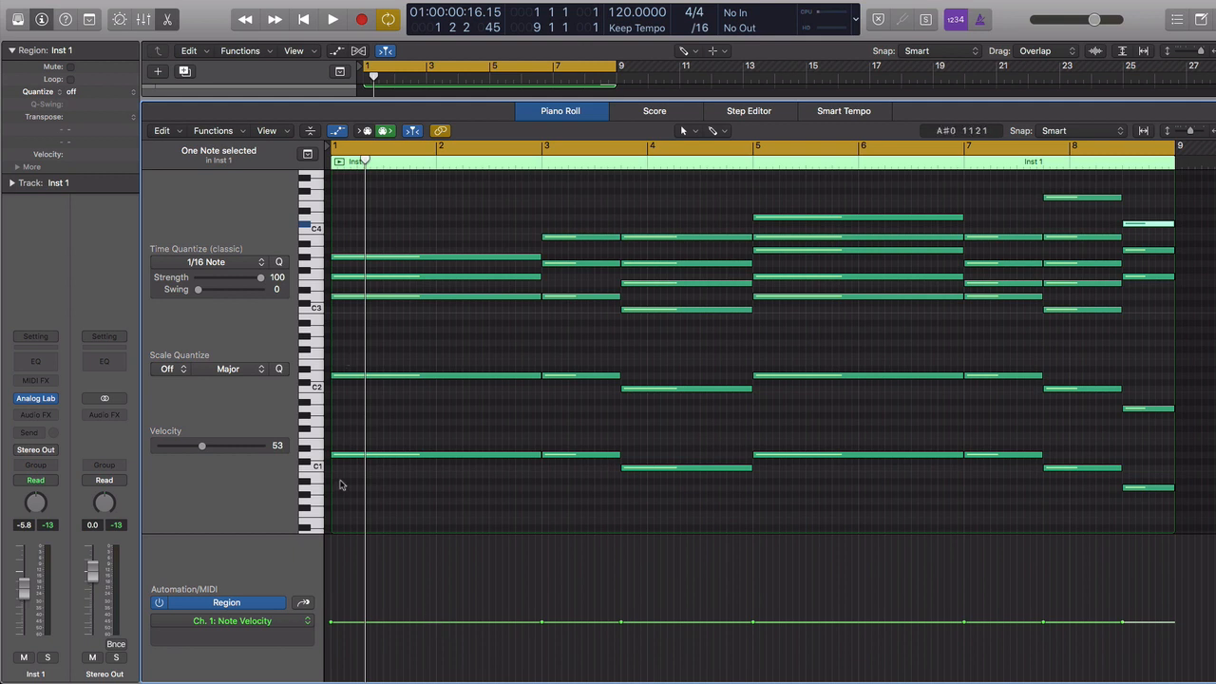
{"action": "key", "text": "t"}
{"action": "key", "text": "v"}
{"action": "mouse_move", "coordinate": [350, 457]}
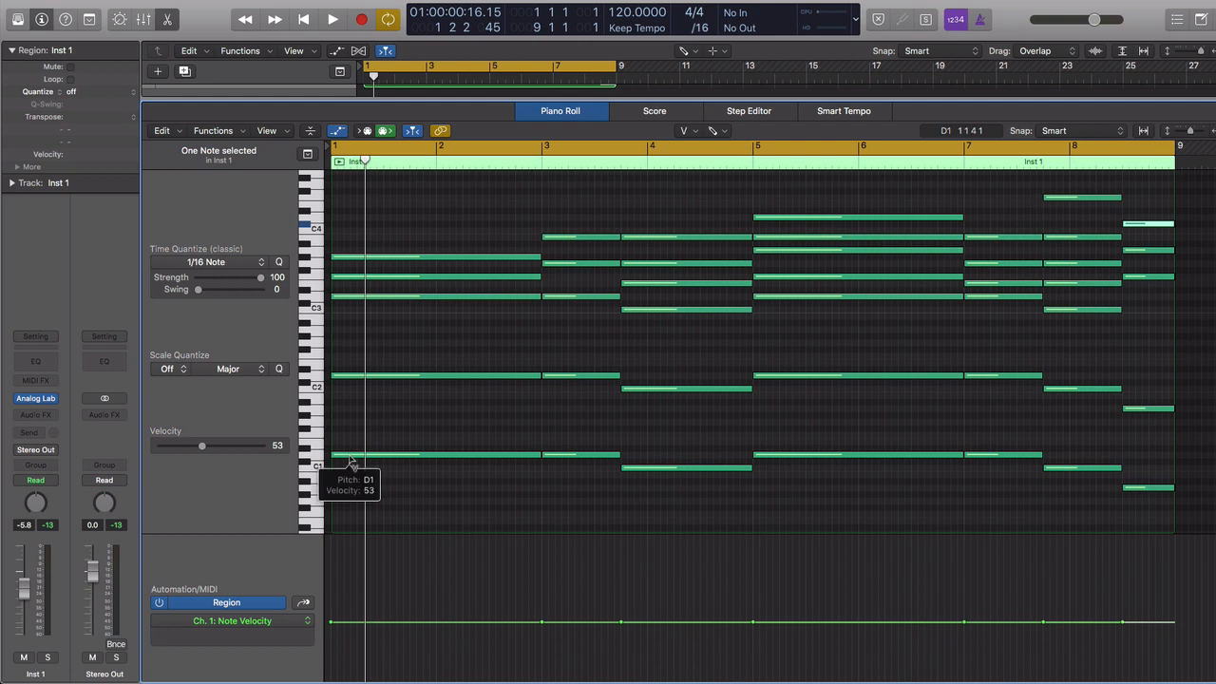
{"action": "left_click_drag", "start_coordinate": [349, 460], "coordinate": [350, 369]}
{"action": "left_click_drag", "start_coordinate": [349, 458], "coordinate": [348, 559]}
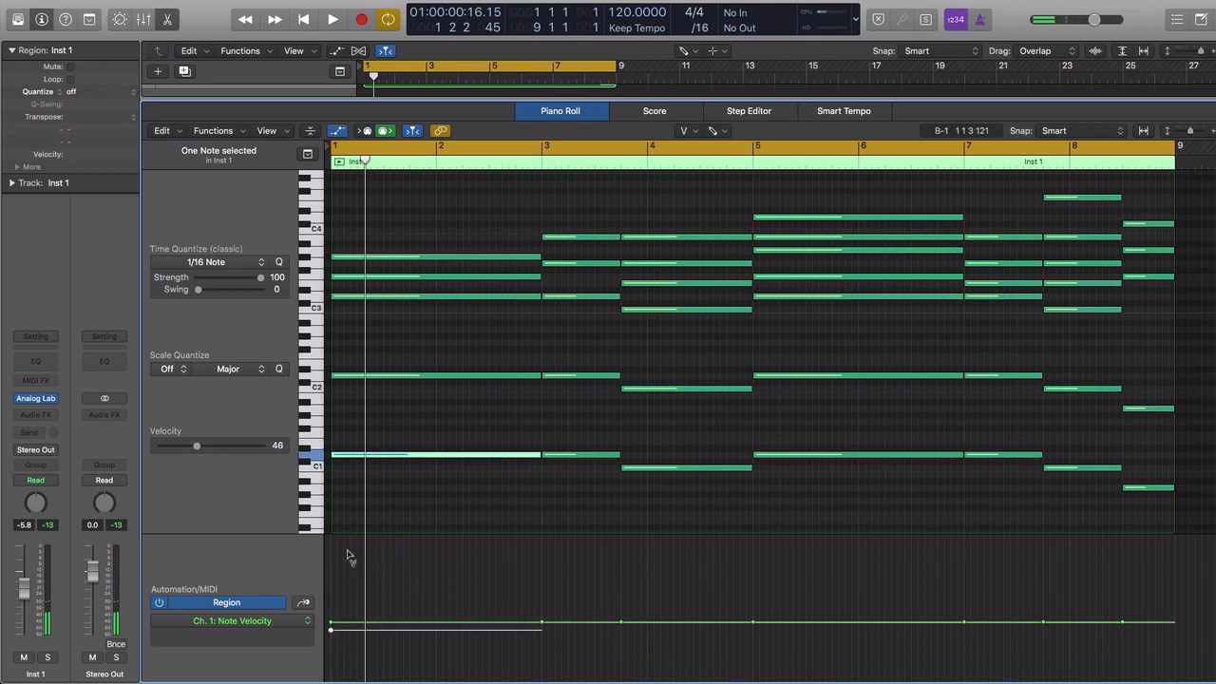
Step: Set the velocities of the first chord's upper notes to 69 for G#3, 61 for F3 and 55 for D3
{"action": "left_click", "coordinate": [344, 257]}
{"action": "left_click_drag", "start_coordinate": [344, 256], "coordinate": [346, 297]}
{"action": "left_click", "coordinate": [344, 287]}
{"action": "left_click", "coordinate": [344, 278]}
{"action": "left_click_drag", "start_coordinate": [345, 297], "coordinate": [345, 296]}
Step: Trim the starts of the first chord's G#3, D3 and F3 notes slightly past bar 1, with F3 starting last
{"action": "key", "text": "super+Down"}
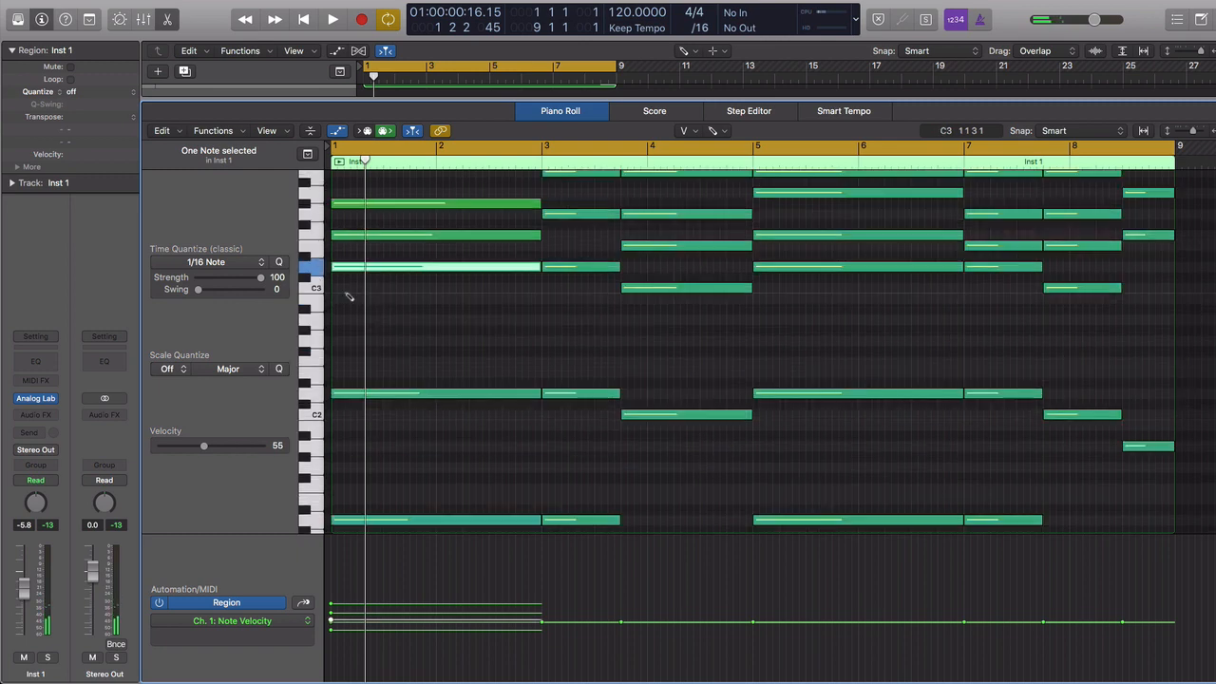
{"action": "key", "text": "super+Right"}
{"action": "key", "text": "super+Down"}
{"action": "key", "text": "t"}
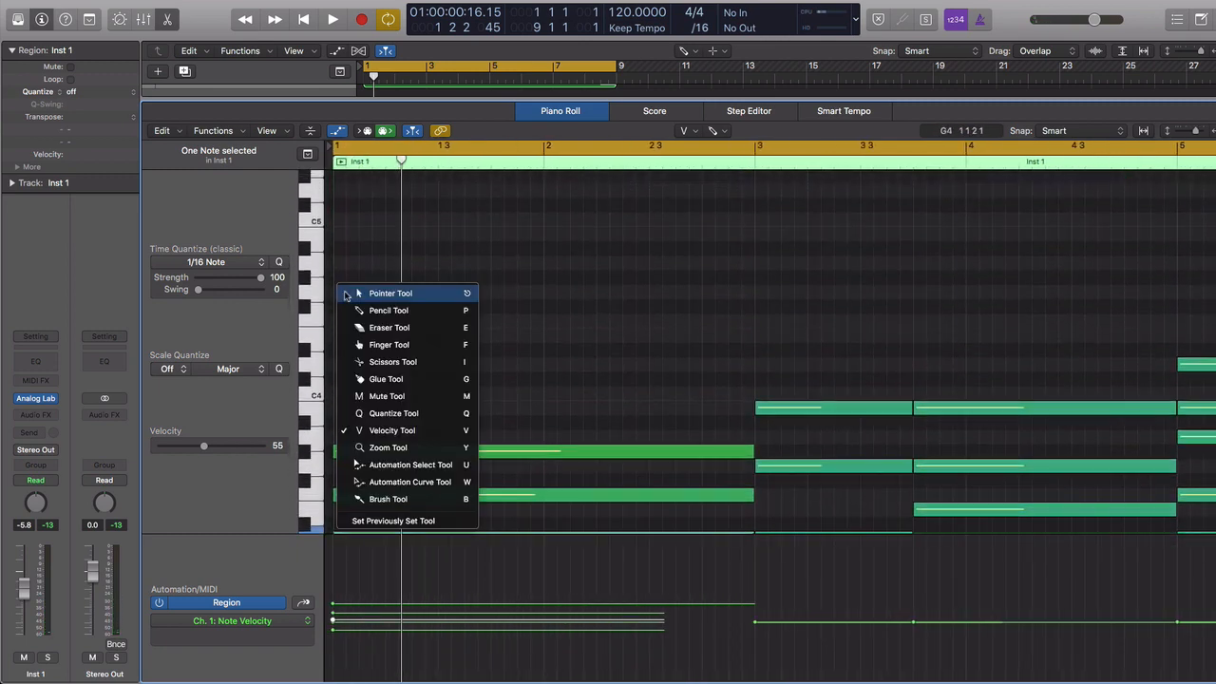
{"action": "left_click", "coordinate": [345, 295]}
{"action": "key", "text": "Return"}
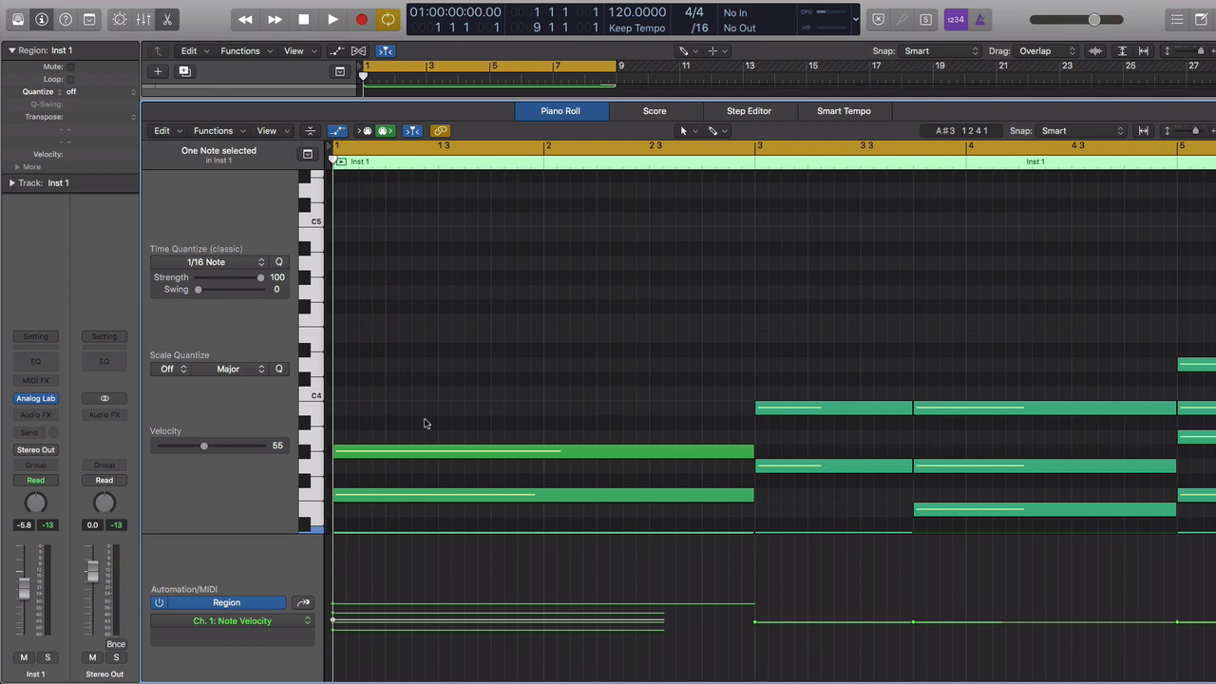
{"action": "key", "text": "super+Right"}
{"action": "scroll", "coordinate": [426, 409], "scroll_direction": "down", "scroll_amount": 3}
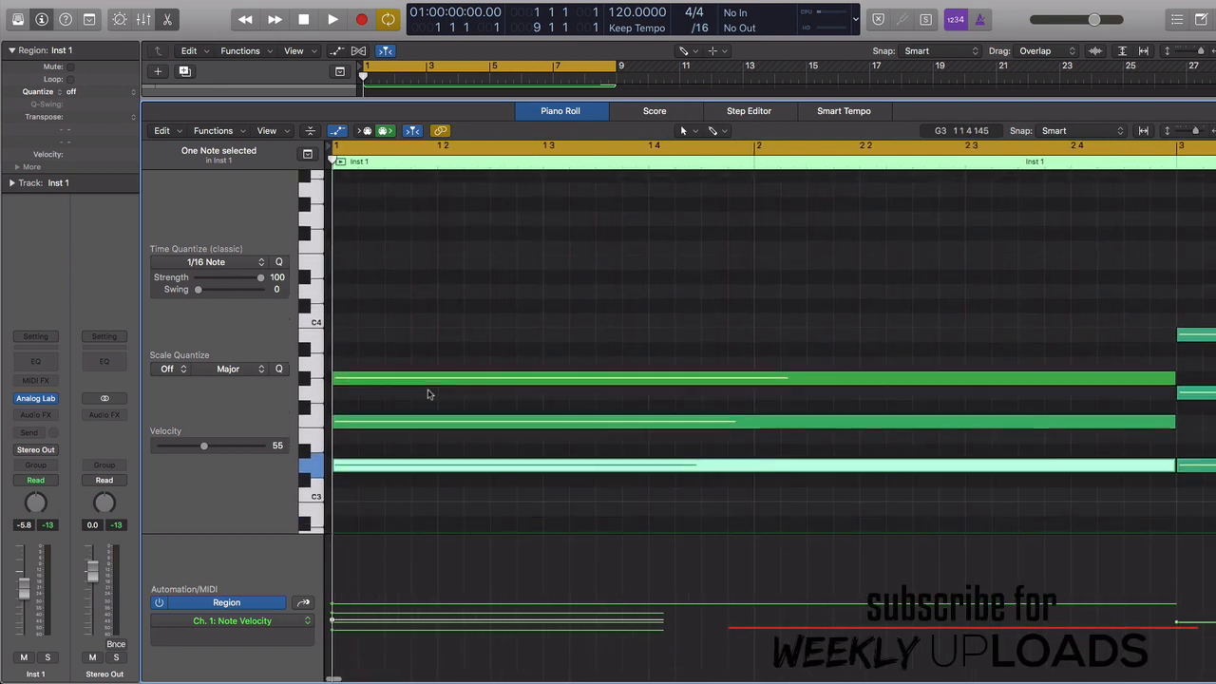
{"action": "key", "text": "super+Right"}
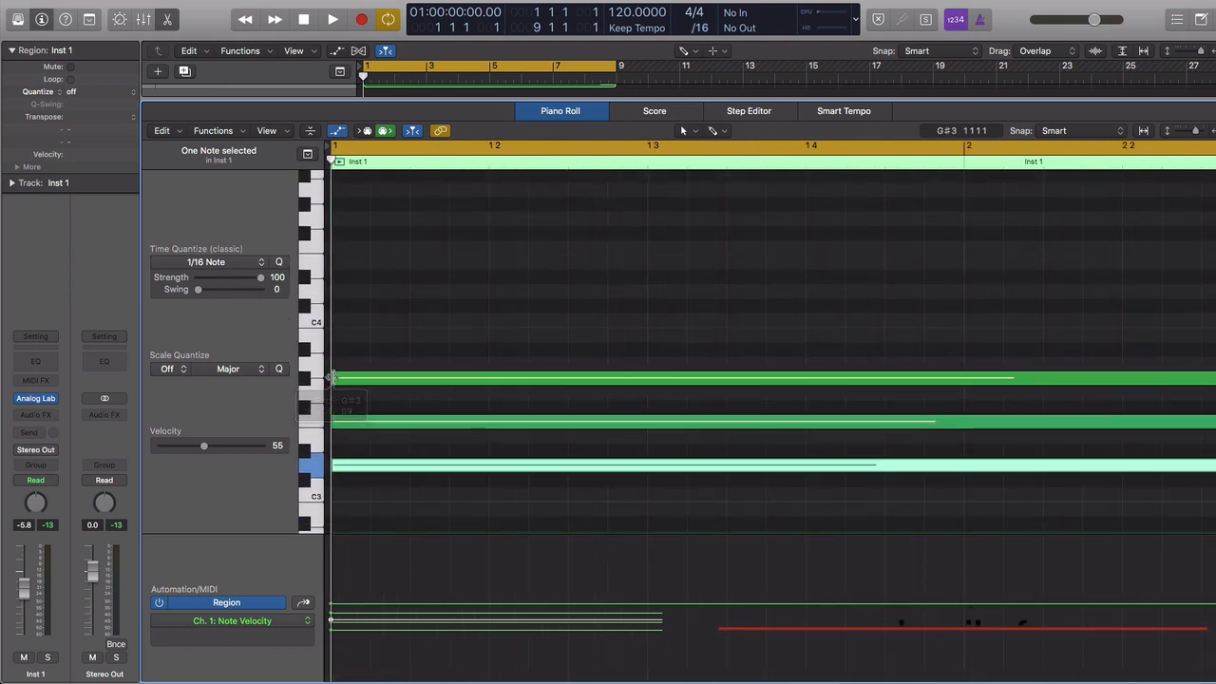
{"action": "left_click_drag", "start_coordinate": [333, 377], "coordinate": [337, 378]}
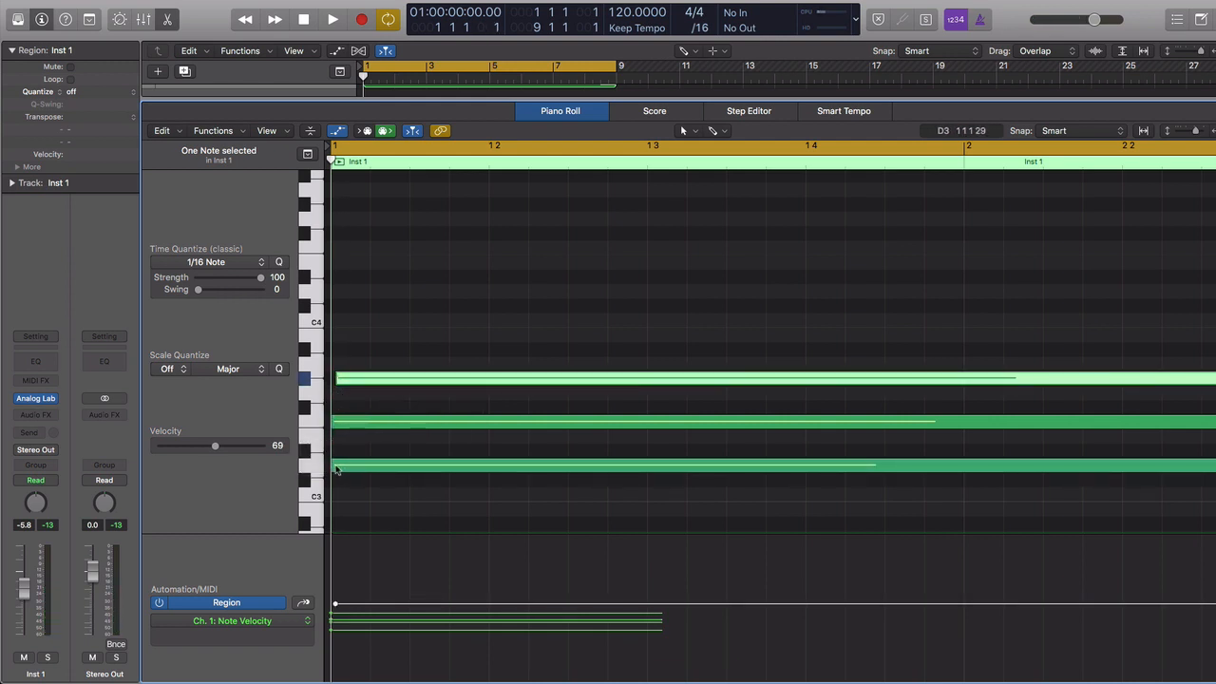
{"action": "left_click_drag", "start_coordinate": [337, 469], "coordinate": [341, 469]}
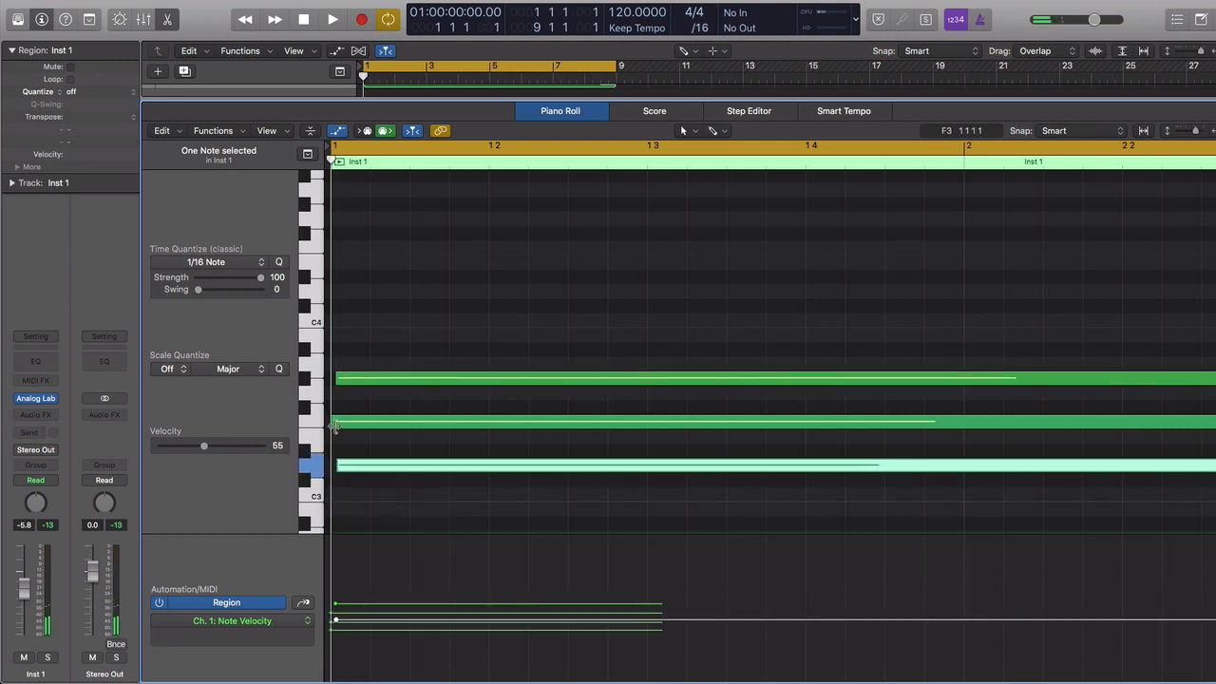
{"action": "left_click_drag", "start_coordinate": [334, 426], "coordinate": [343, 423]}
Step: Trim the start of the first chord's D2 note slightly past bar 1
{"action": "scroll", "coordinate": [518, 464], "scroll_direction": "down", "scroll_amount": 3}
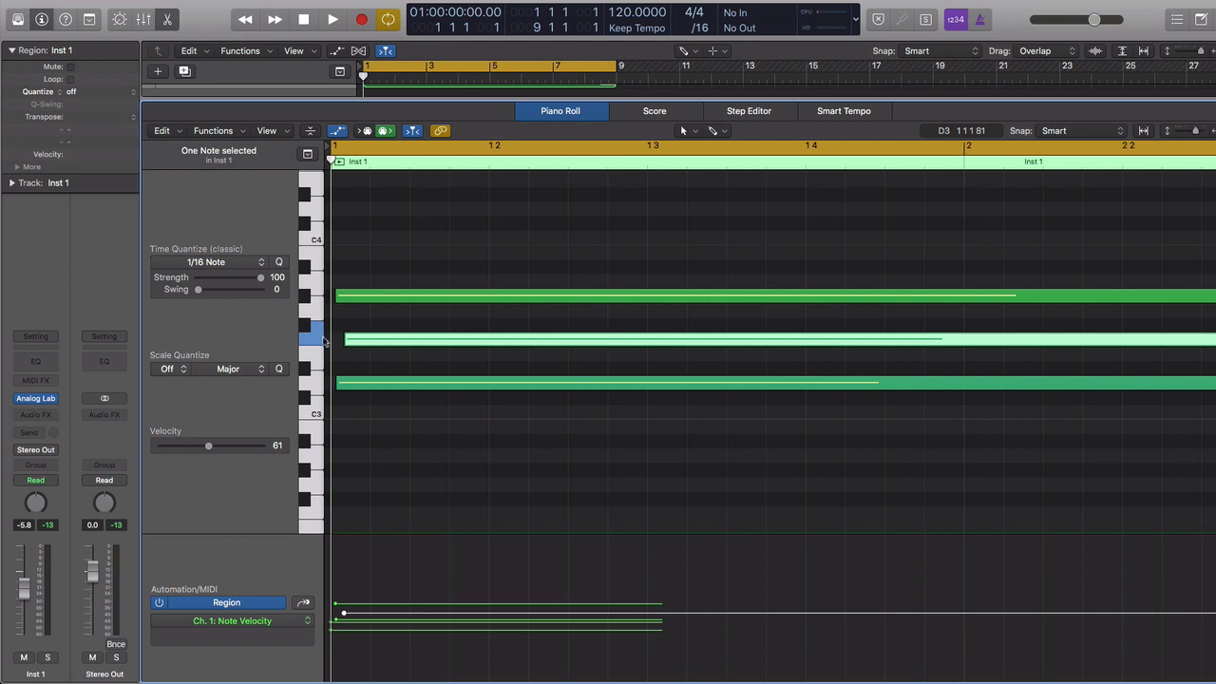
{"action": "scroll", "coordinate": [322, 348], "scroll_direction": "down", "scroll_amount": 5}
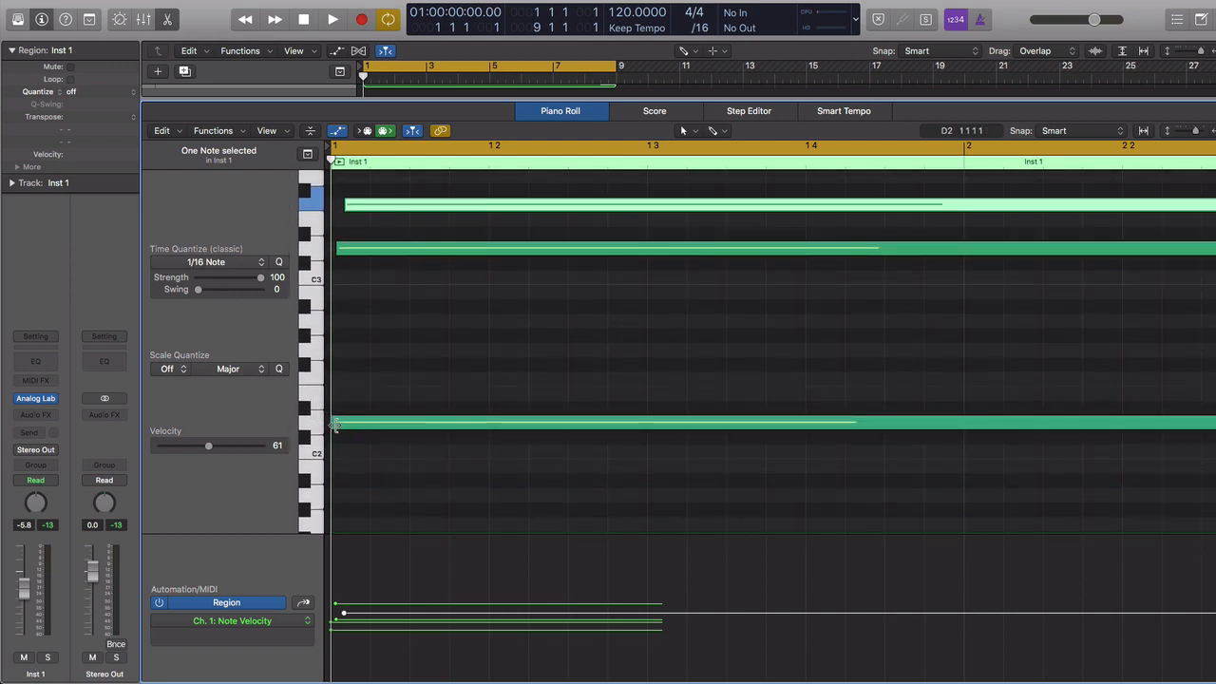
{"action": "left_click_drag", "start_coordinate": [335, 423], "coordinate": [340, 424]}
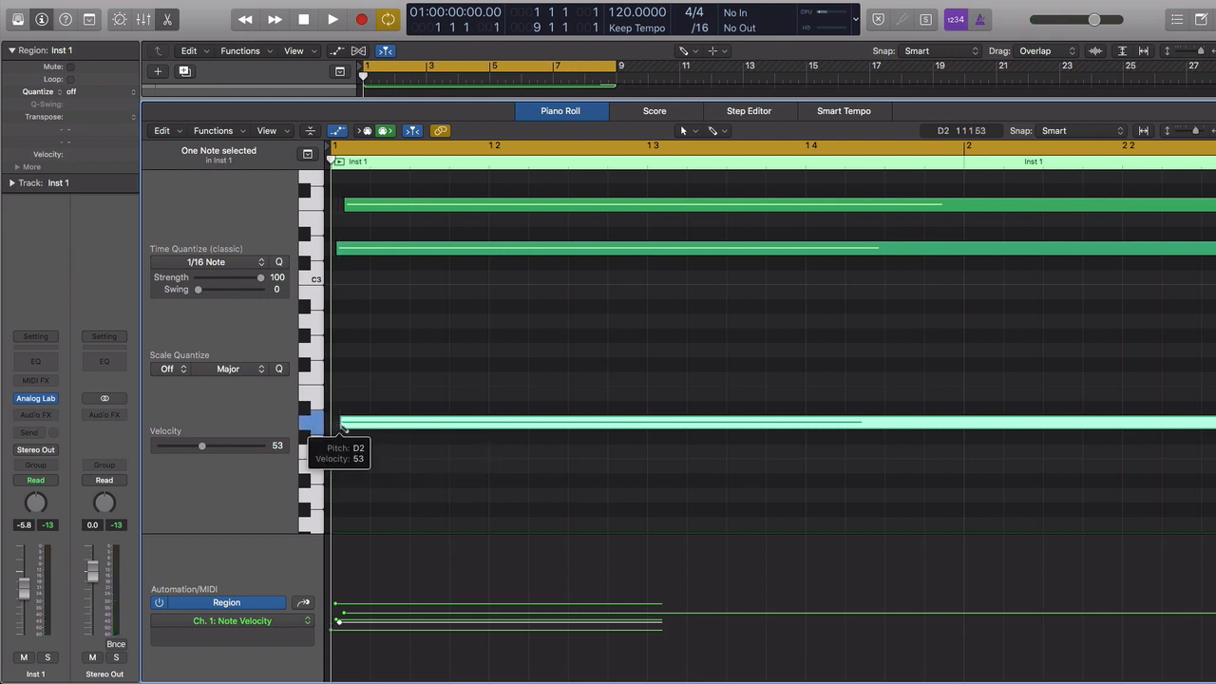
Step: Play back the first chord from bar 1 to hear its staggered note starts
{"action": "key", "text": "super+Left"}
{"action": "key", "text": "super+Up"}
{"action": "key", "text": "super+Up"}
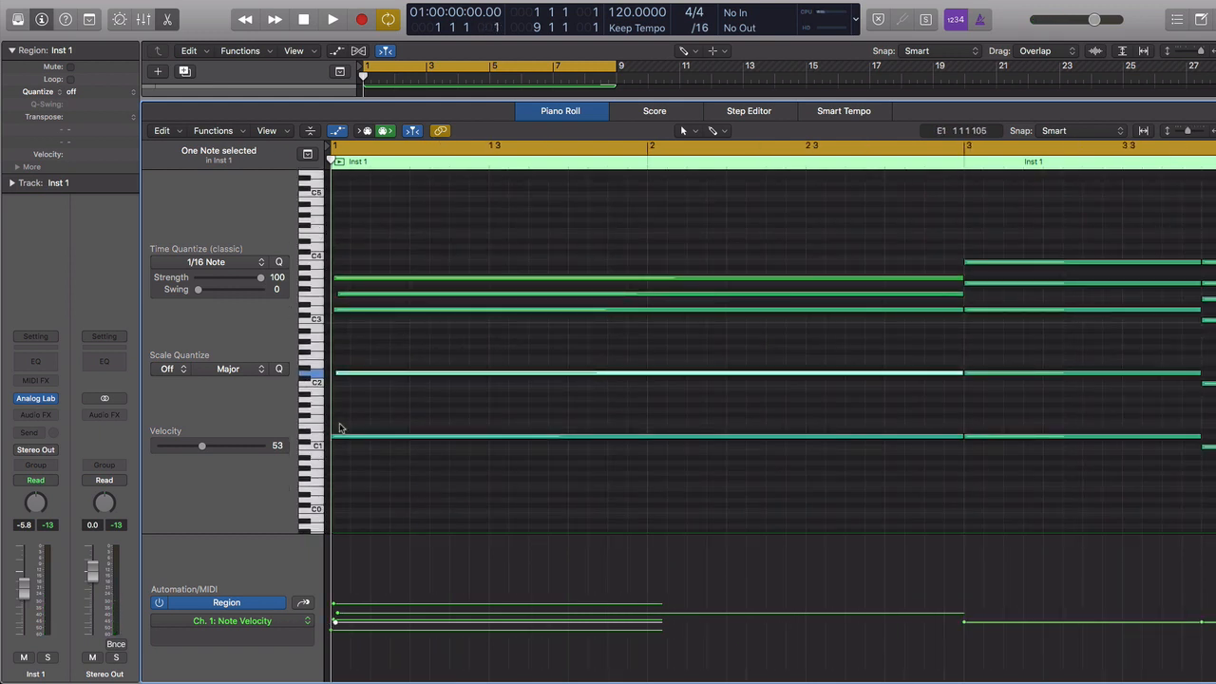
{"action": "key", "text": "space"}
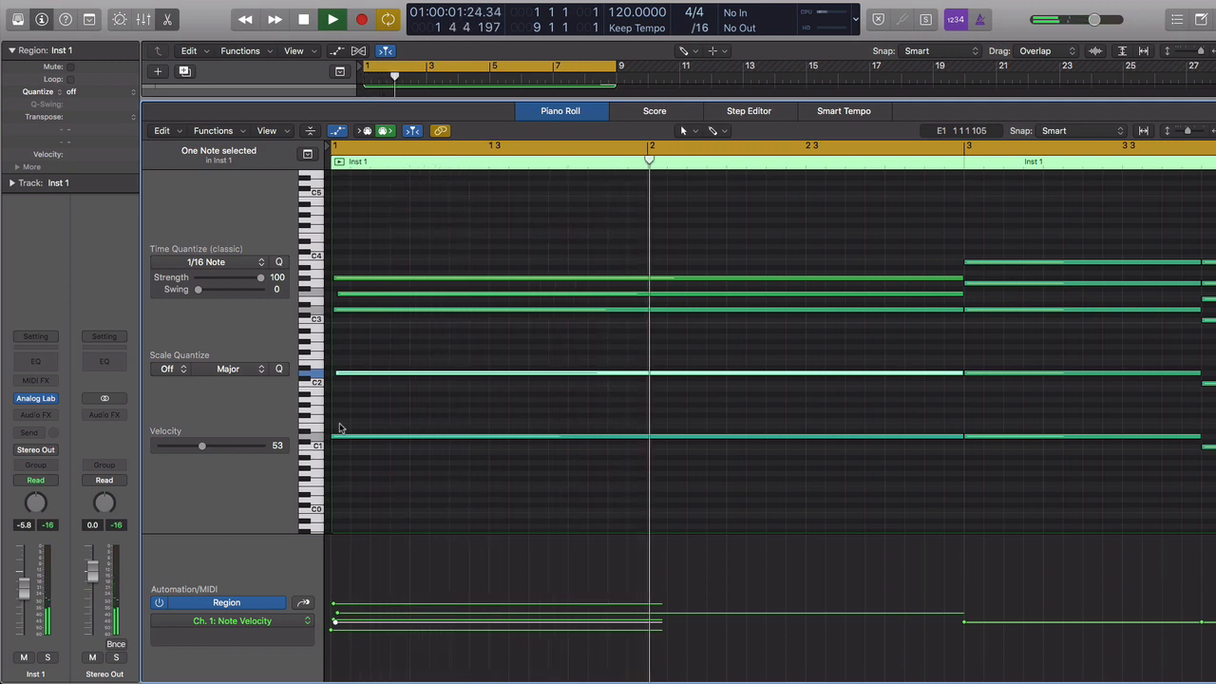
{"action": "key", "text": "space"}
Step: Move the start of the first chord's D2 note closer to bar 1 and fine-tune the starts of its G#3 and F3 notes
{"action": "key", "text": "super+Right"}
{"action": "key", "text": "super+Right"}
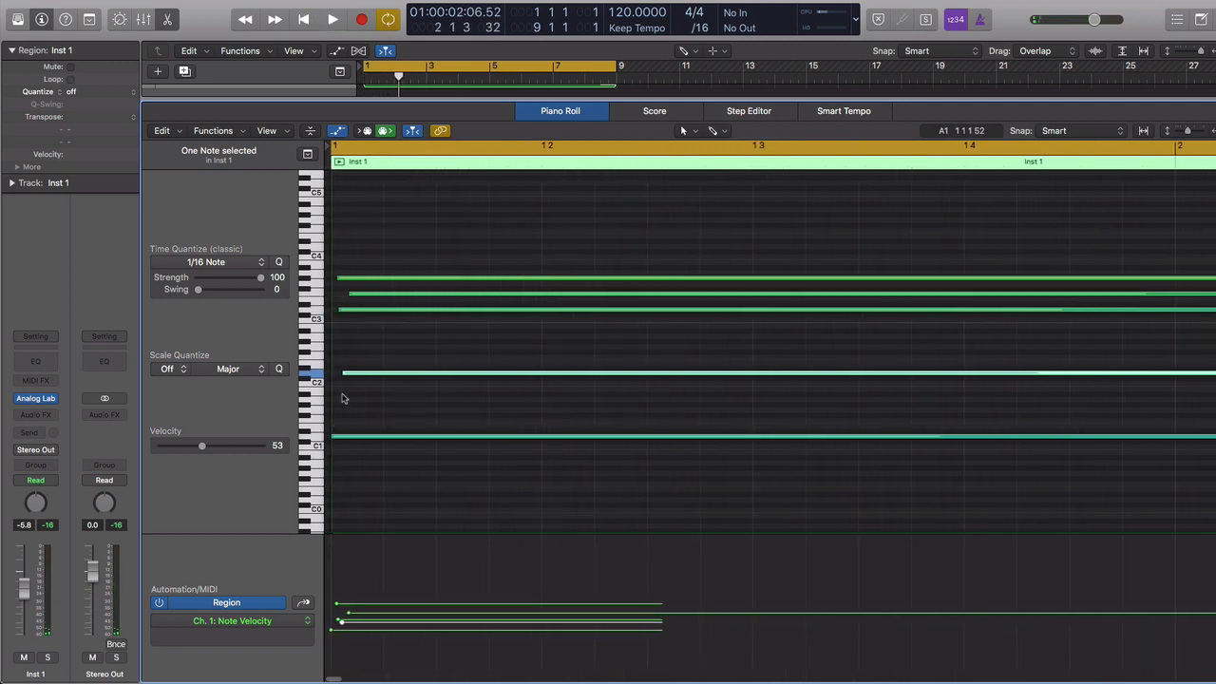
{"action": "key", "text": "super+Right"}
{"action": "key", "text": "super+Right"}
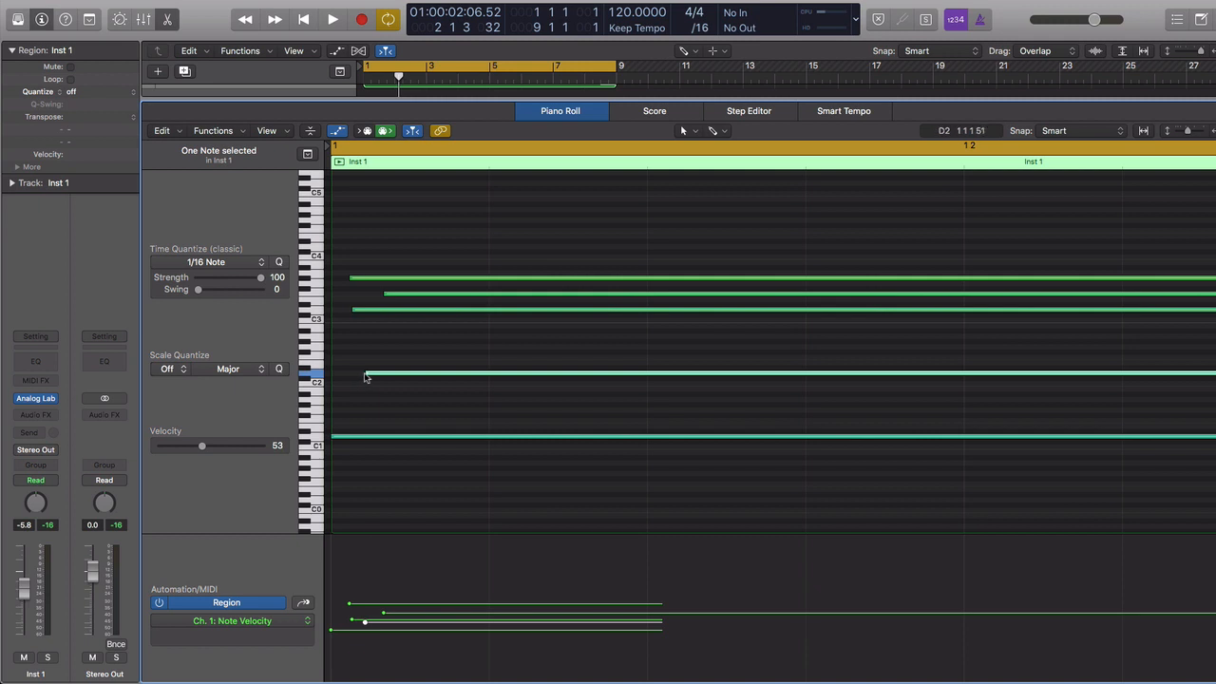
{"action": "left_click_drag", "start_coordinate": [361, 374], "coordinate": [342, 374]}
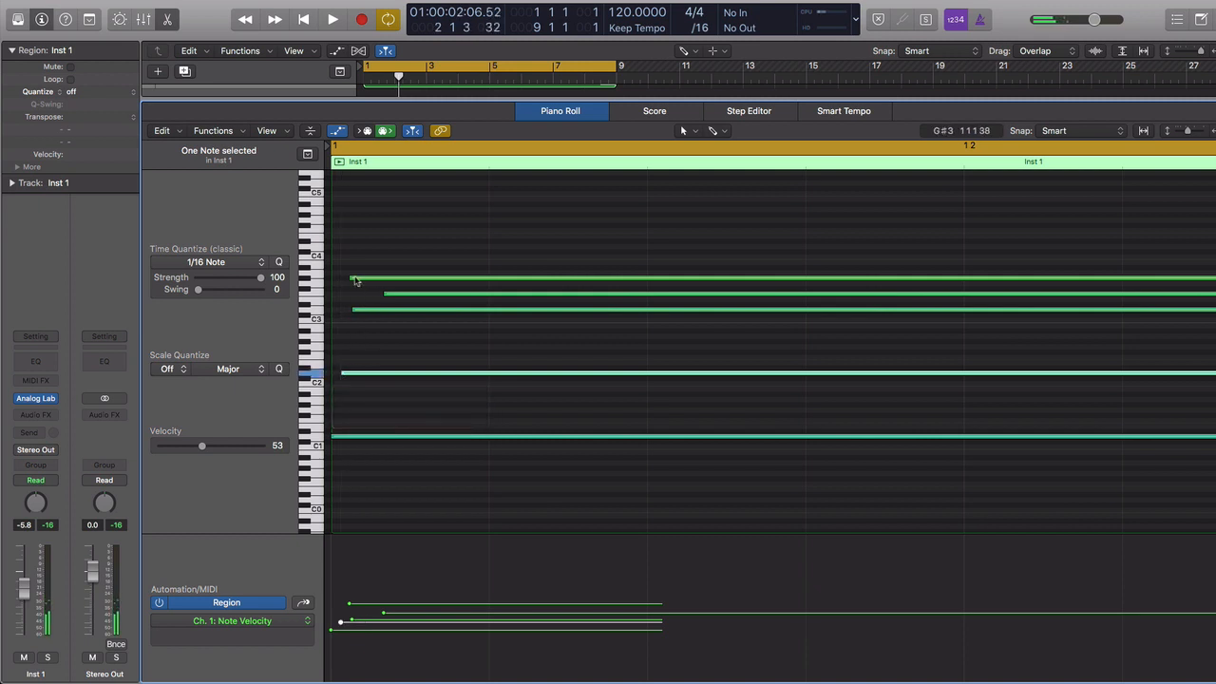
{"action": "left_click_drag", "start_coordinate": [354, 279], "coordinate": [378, 294]}
Step: Play back the first chord again to check the adjusted note timing
{"action": "key", "text": "space"}
{"action": "key", "text": "space"}
{"action": "key", "text": "super+Left"}
{"action": "key", "text": "super+Left"}
{"action": "key", "text": "super+Left"}
{"action": "key", "text": "super+Left"}
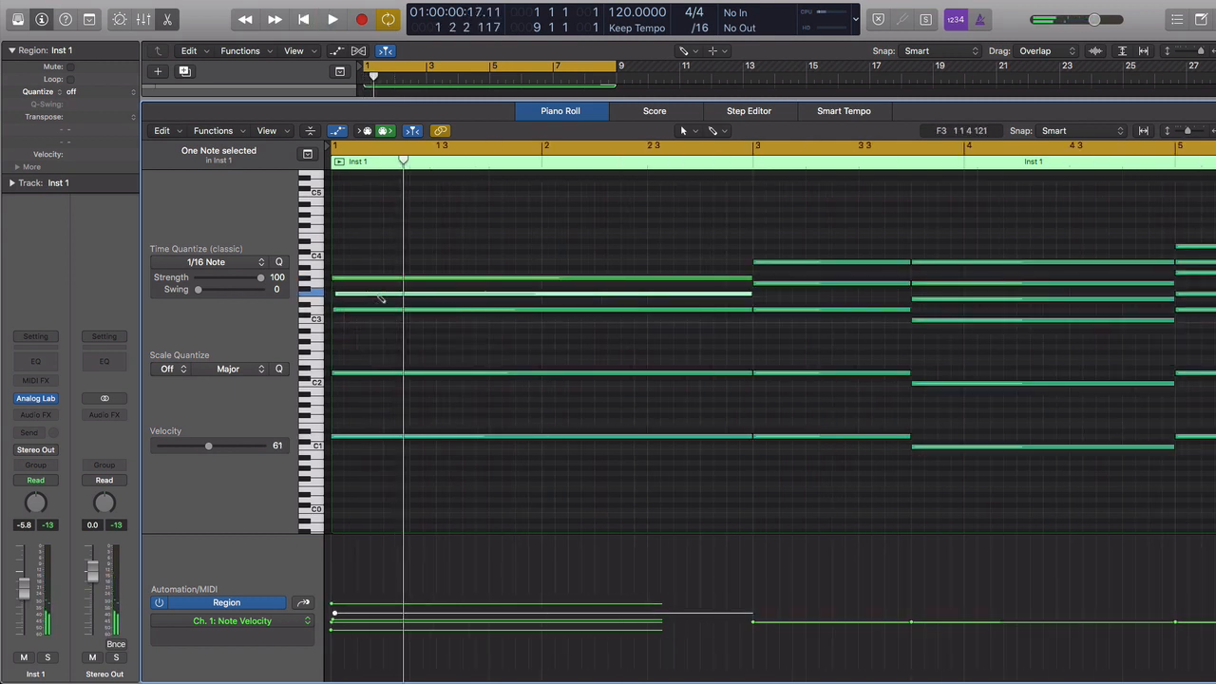
Step: Select all five notes of the first chord and shorten them together so they end slightly before bar 3
{"action": "key", "text": "super+Left"}
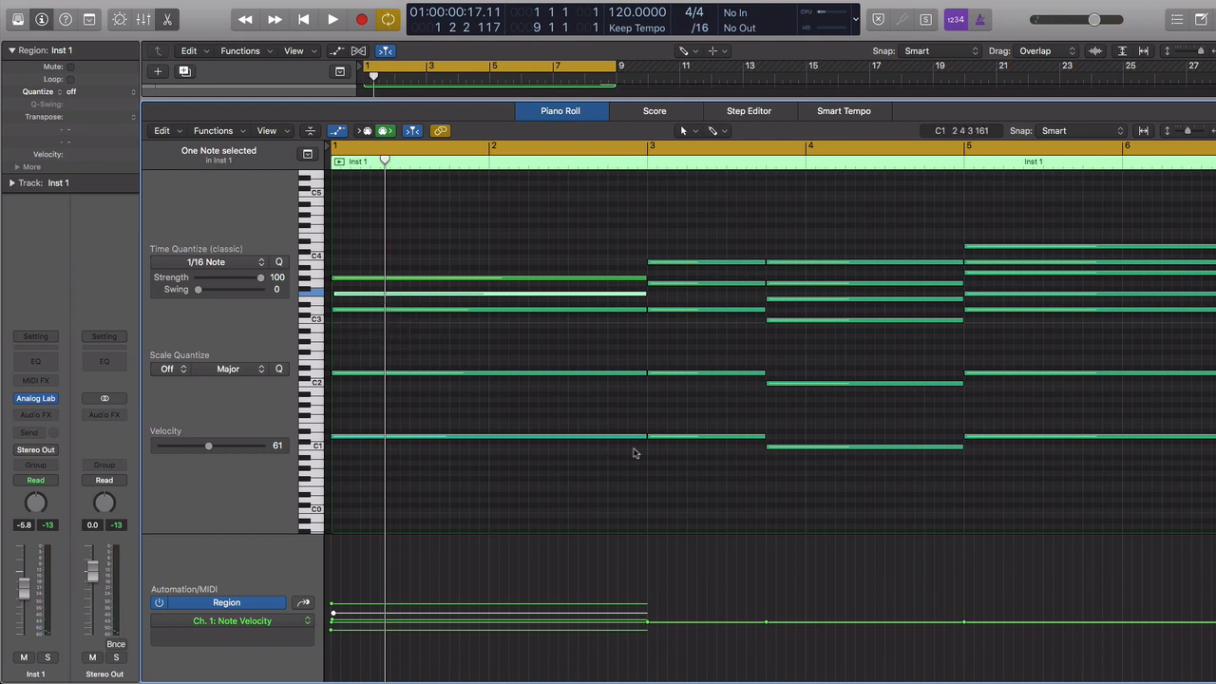
{"action": "scroll", "coordinate": [705, 469], "scroll_direction": "right", "scroll_amount": 3}
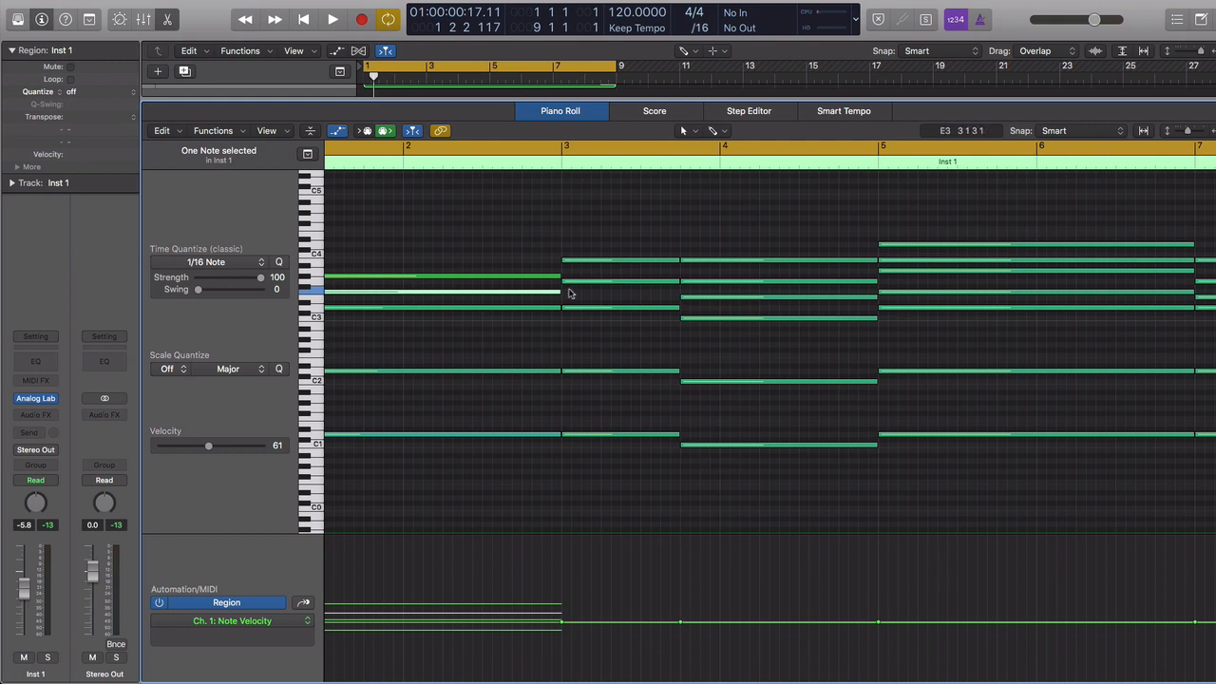
{"action": "left_click_drag", "start_coordinate": [535, 475], "coordinate": [507, 174]}
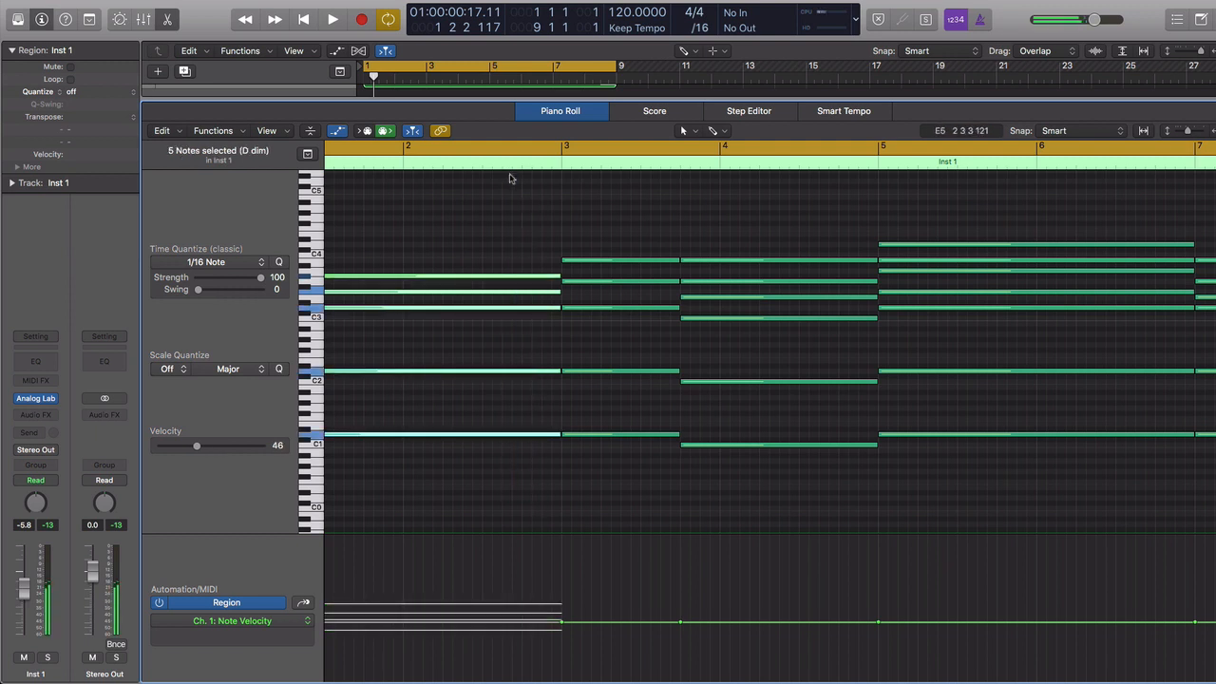
{"action": "left_click_drag", "start_coordinate": [556, 277], "coordinate": [553, 276]}
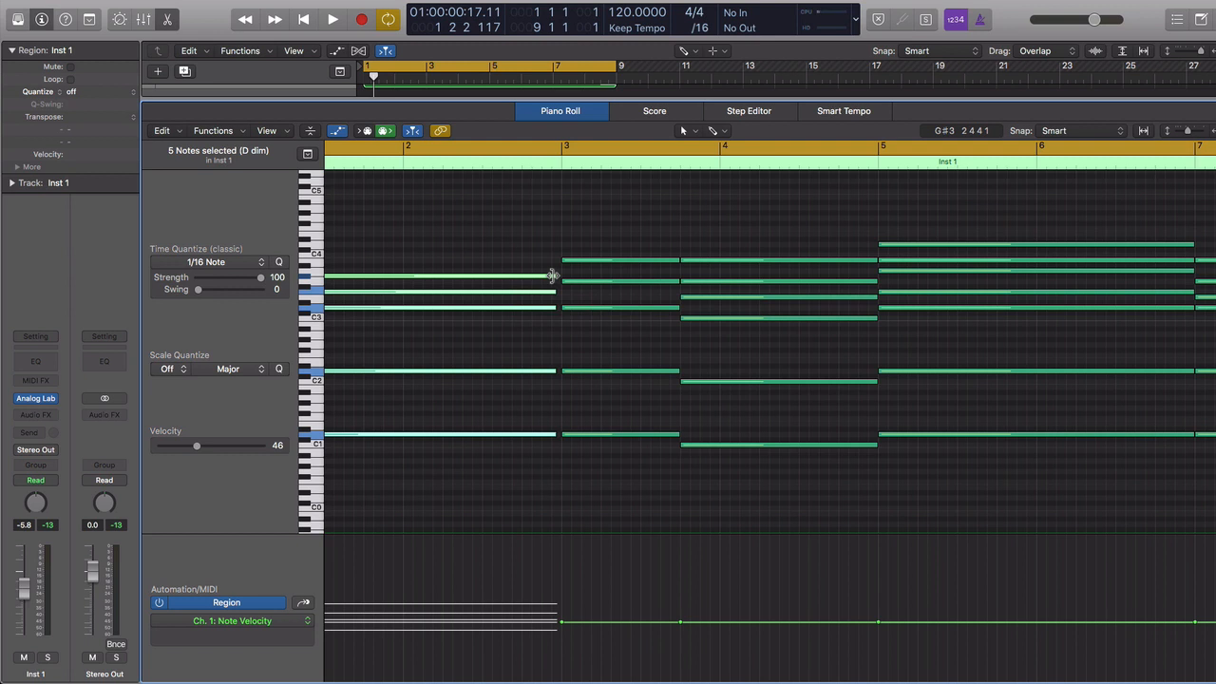
Step: Select all the notes in the region and transpose the whole chord progression down four semitones
{"action": "key", "text": "super+a"}
{"action": "key", "text": "super+Left"}
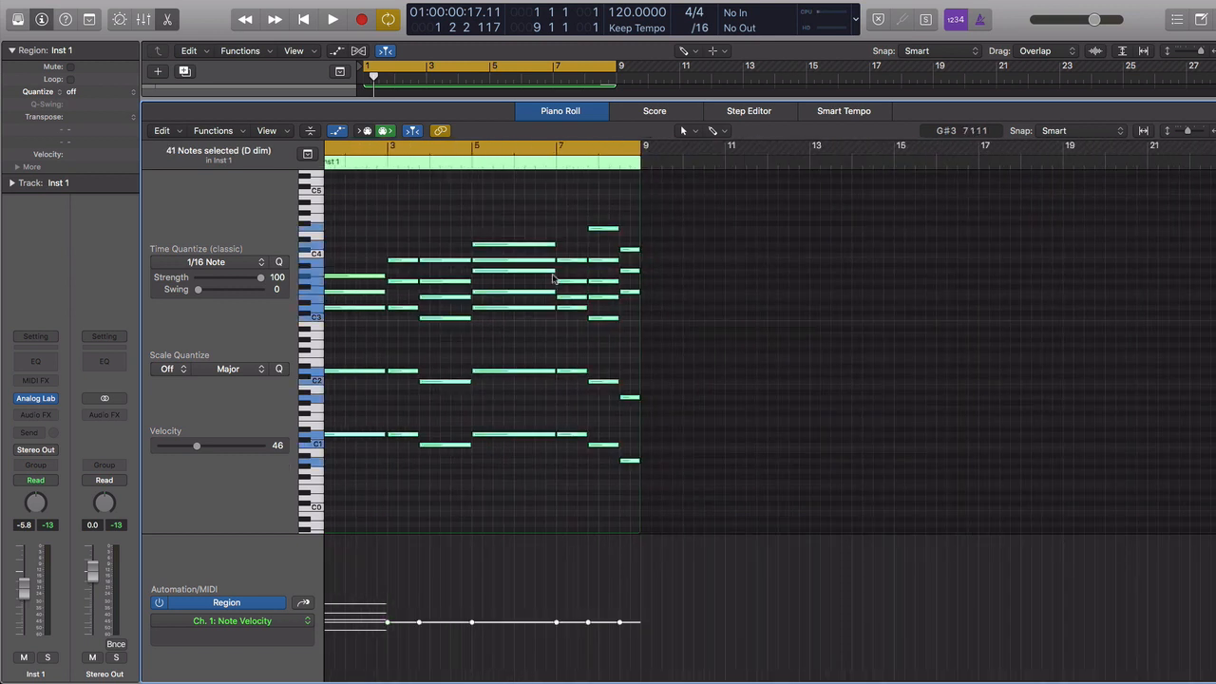
{"action": "scroll", "coordinate": [554, 279], "scroll_direction": "left", "scroll_amount": 3}
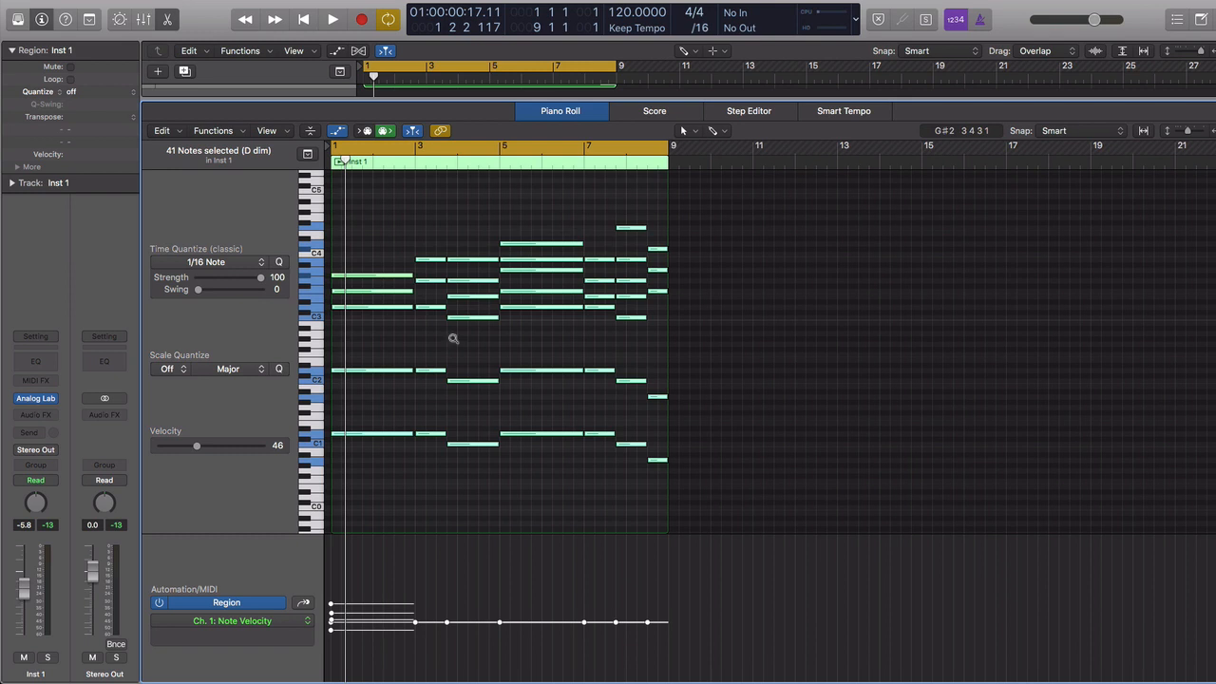
{"action": "key", "text": "alt+Down"}
{"action": "key", "text": "alt+Down"}
{"action": "key", "text": "alt+Down"}
{"action": "key", "text": "alt+Down"}
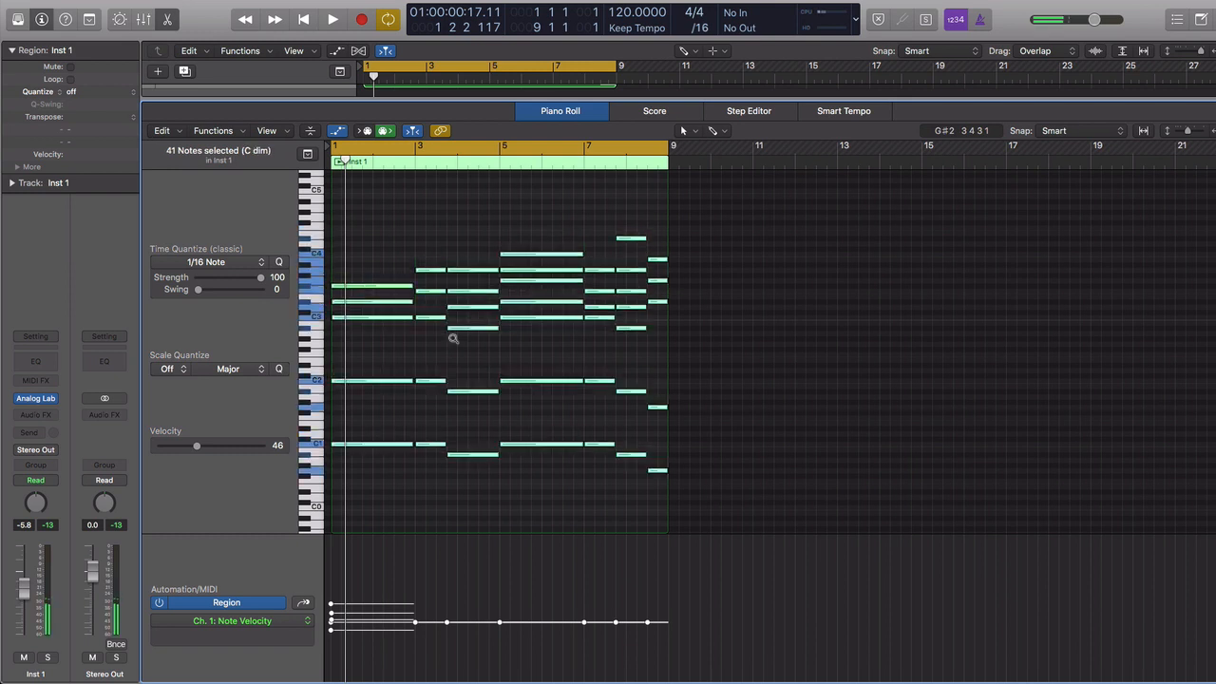
{"action": "key", "text": "alt+Up"}
{"action": "key", "text": "alt+Up"}
{"action": "key", "text": "alt+Up"}
{"action": "key", "text": "alt+Up"}
{"action": "key", "text": "alt+Down"}
{"action": "key", "text": "alt+Down"}
{"action": "key", "text": "alt+Down"}
{"action": "key", "text": "alt+Down"}
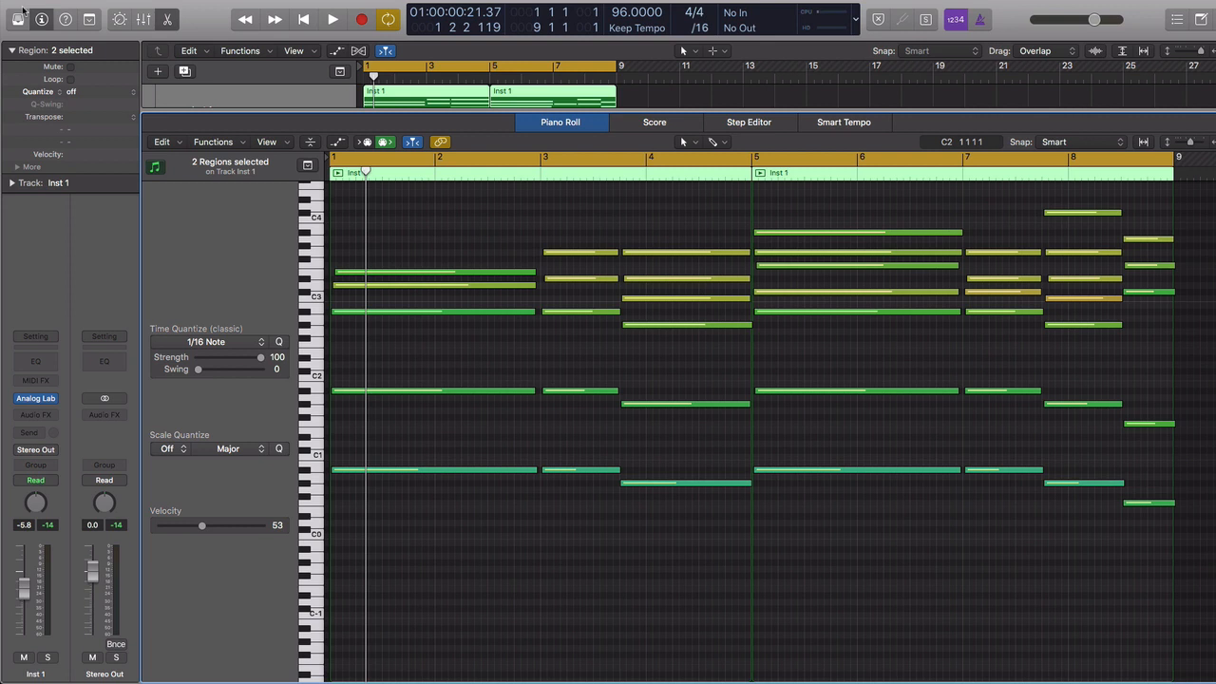
Step: Play back the full humanized progression past bar 9 with cycle mode switched off, and return the playhead to bar 1
{"action": "key", "text": "space"}
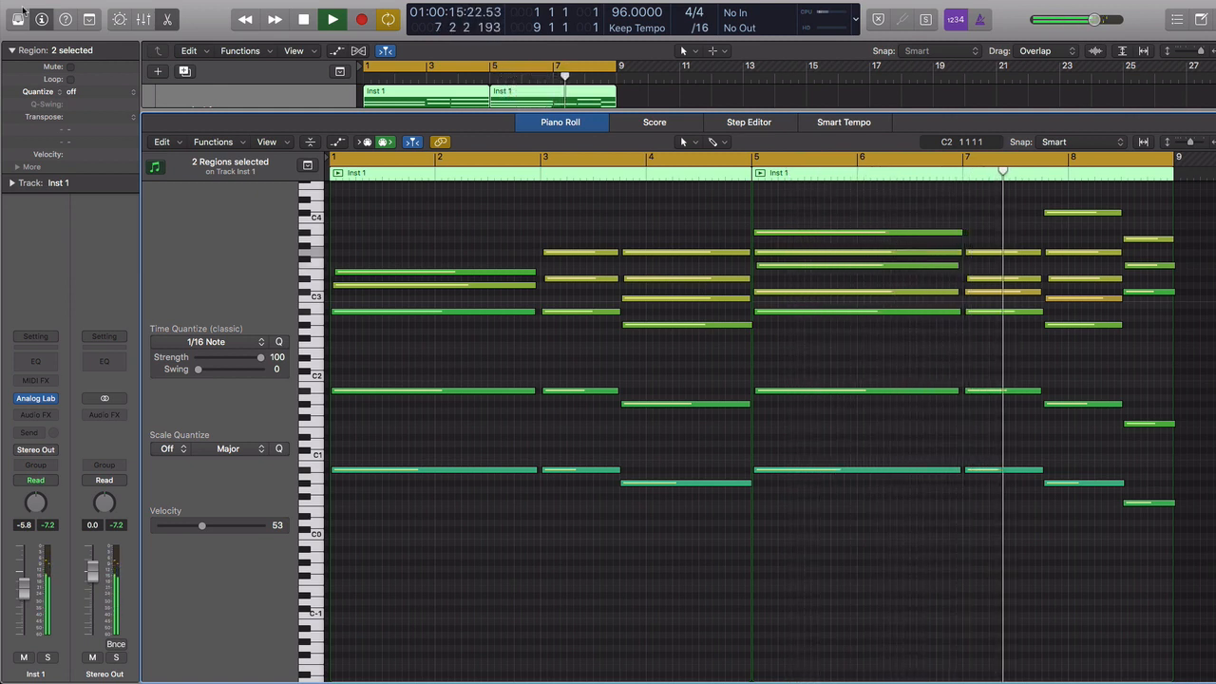
{"action": "key", "text": "c"}
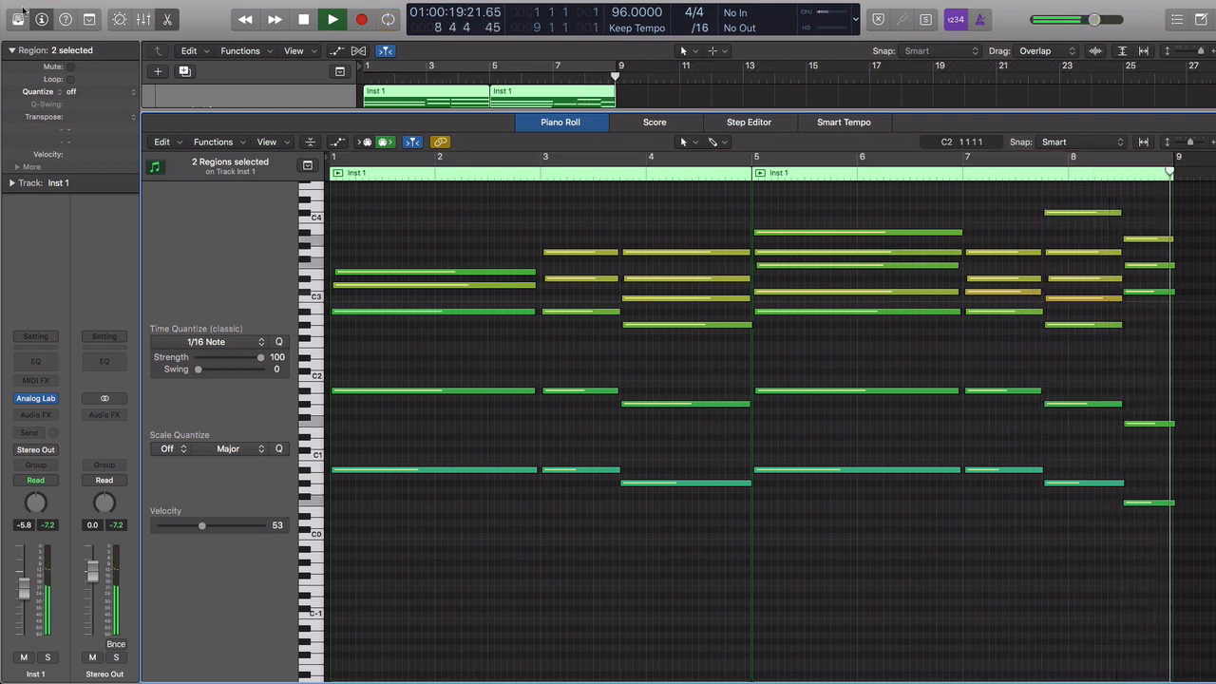
{"action": "key", "text": "space"}
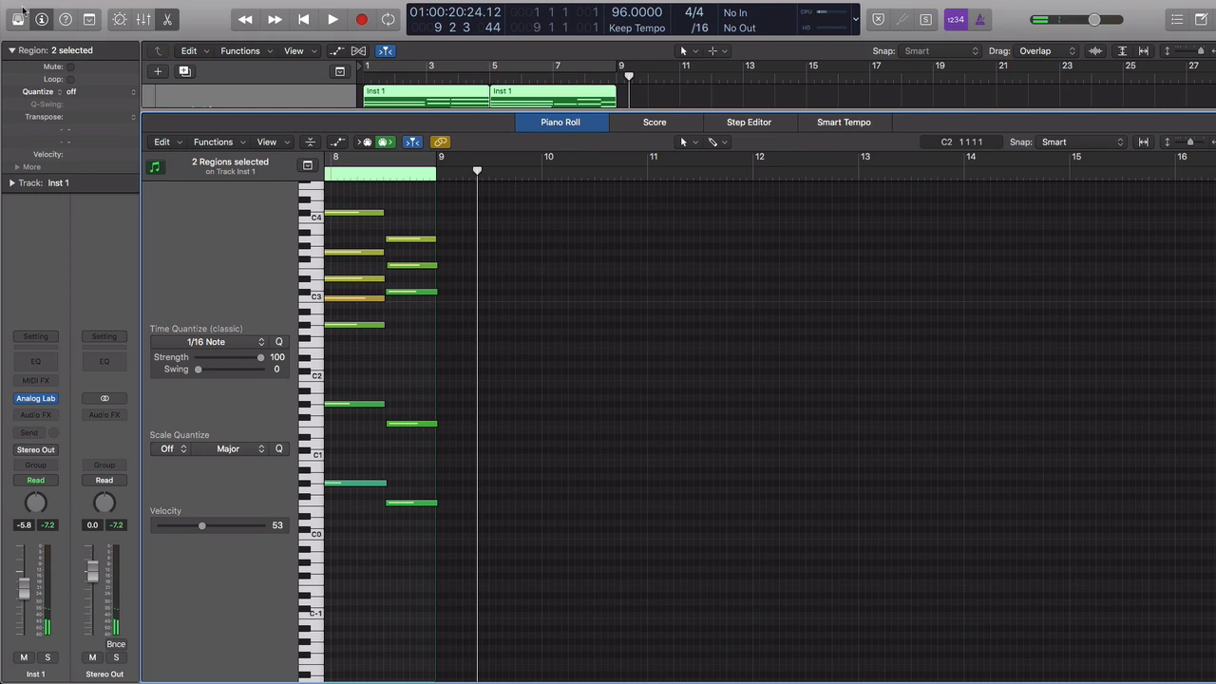
{"action": "key", "text": "Return"}
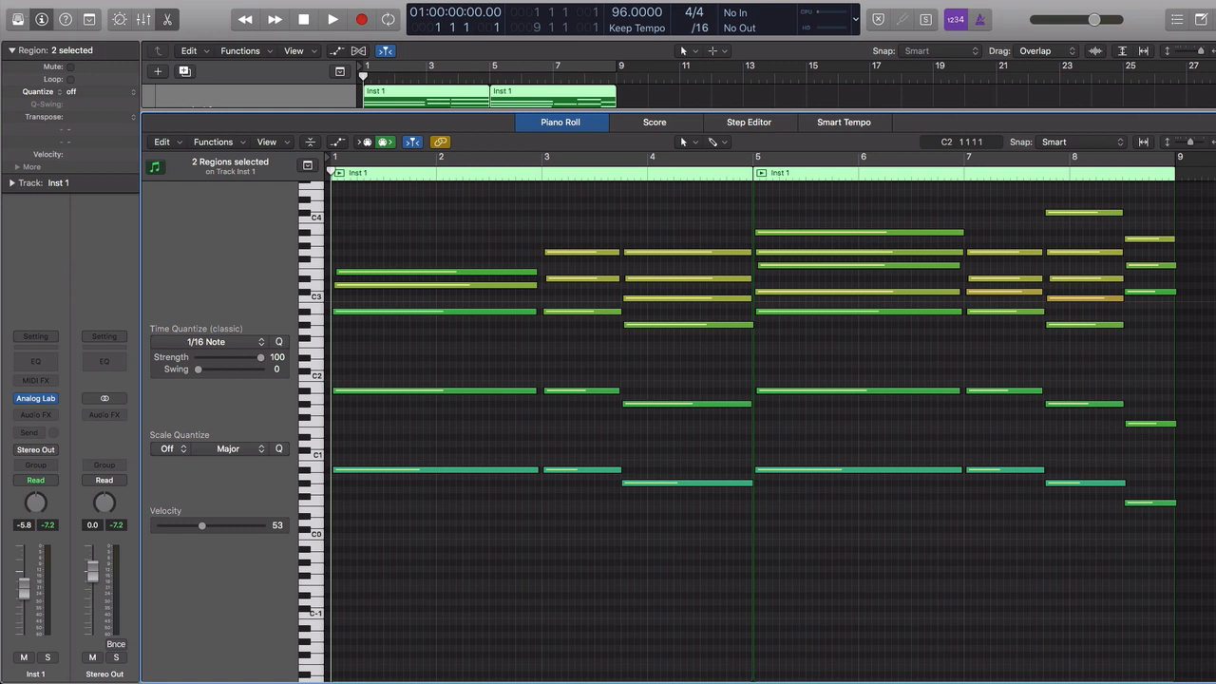
{"action": "left_click", "coordinate": [924, 1]}
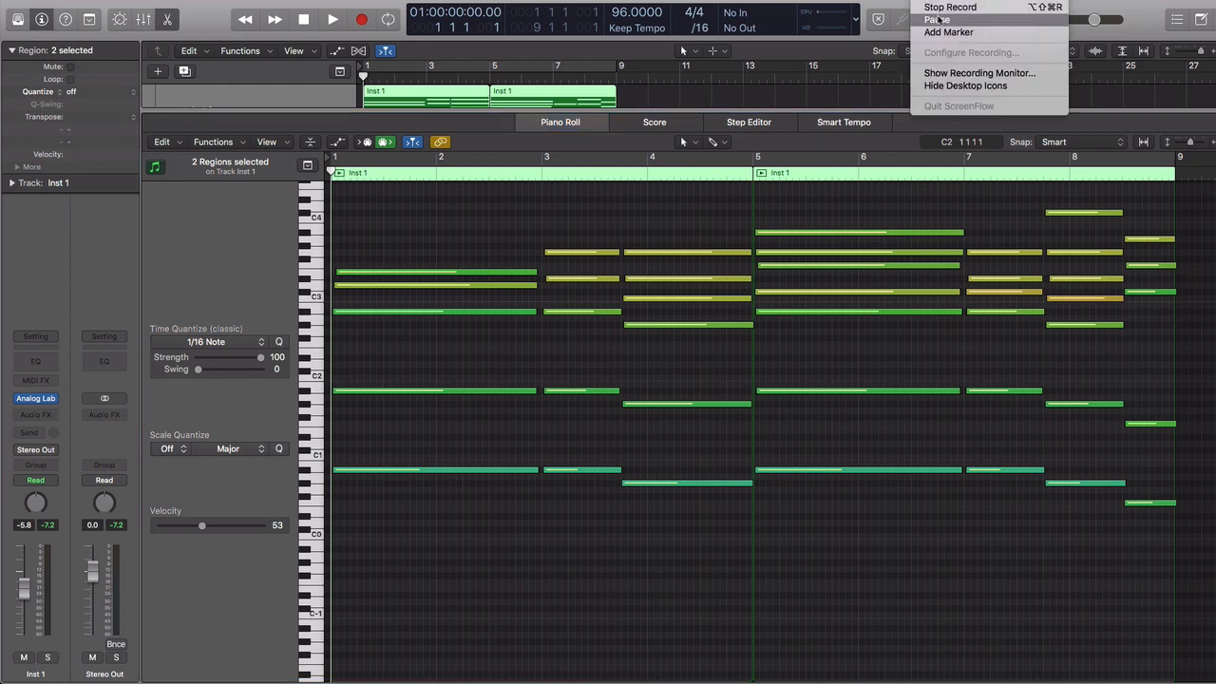